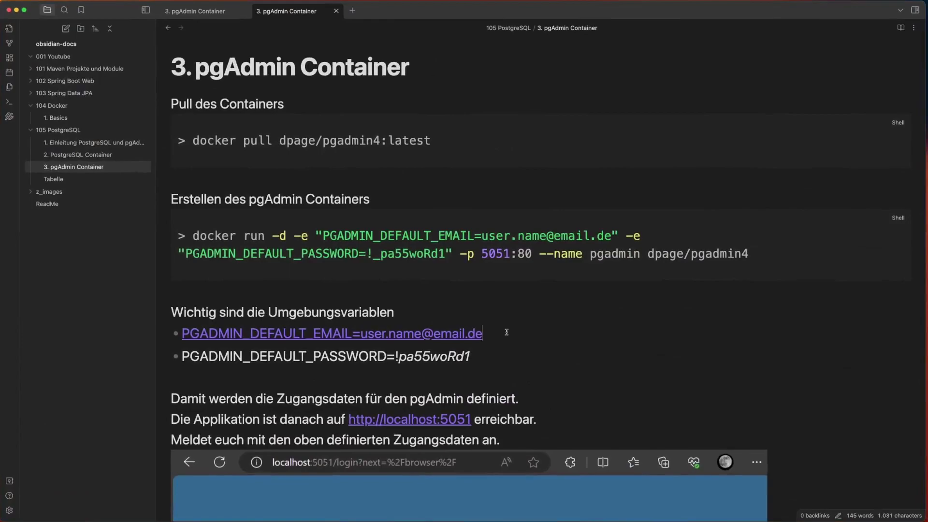
# - Open the '1. Basics' note under 104 Docker and scroll through its content
pyautogui.click(506, 332)
pyautogui.click(61, 119)
pyautogui.scroll(-10, 346, 202)
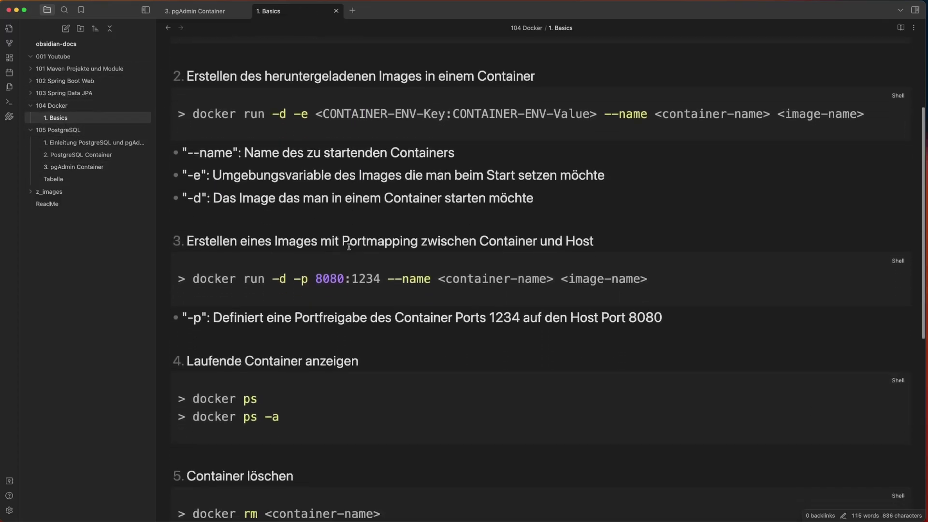
pyautogui.scroll(10, 349, 247)
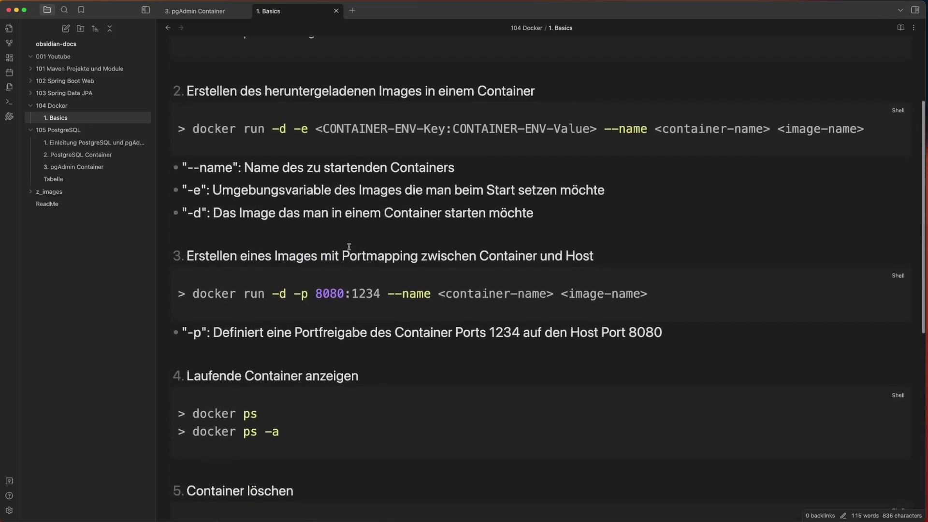
pyautogui.scroll(2, 761, 314)
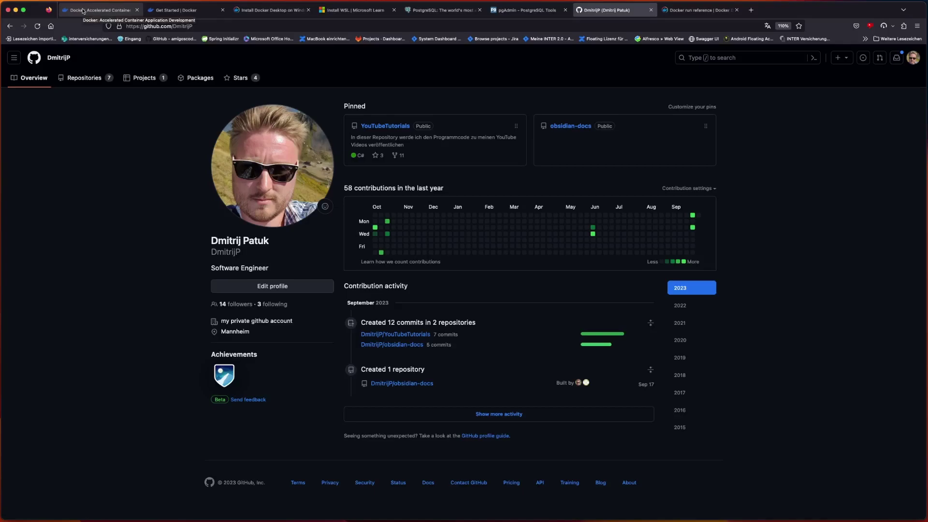
# - Go from the docker.com home page to the 'Install Docker Desktop on Windows' guide
pyautogui.click(83, 11)
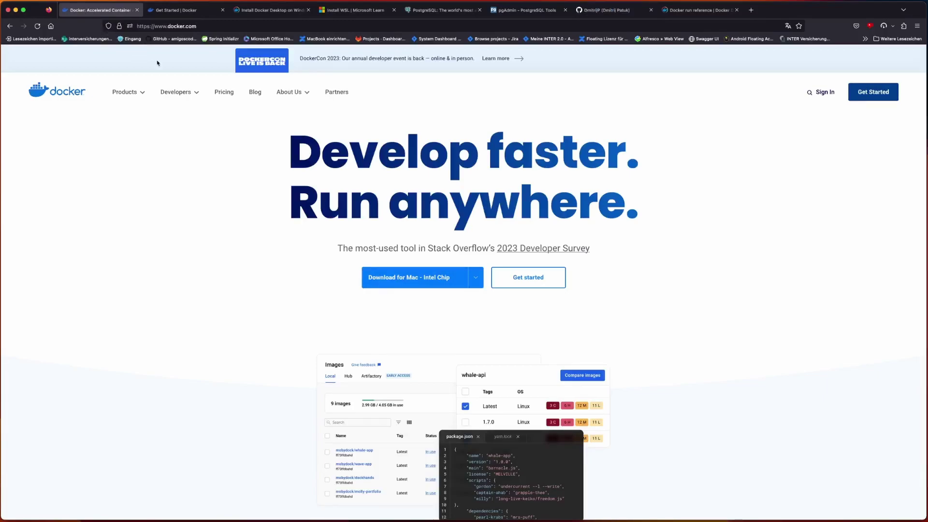
pyautogui.scroll(-3, 290, 157)
pyautogui.scroll(3, 290, 157)
pyautogui.moveTo(405, 283)
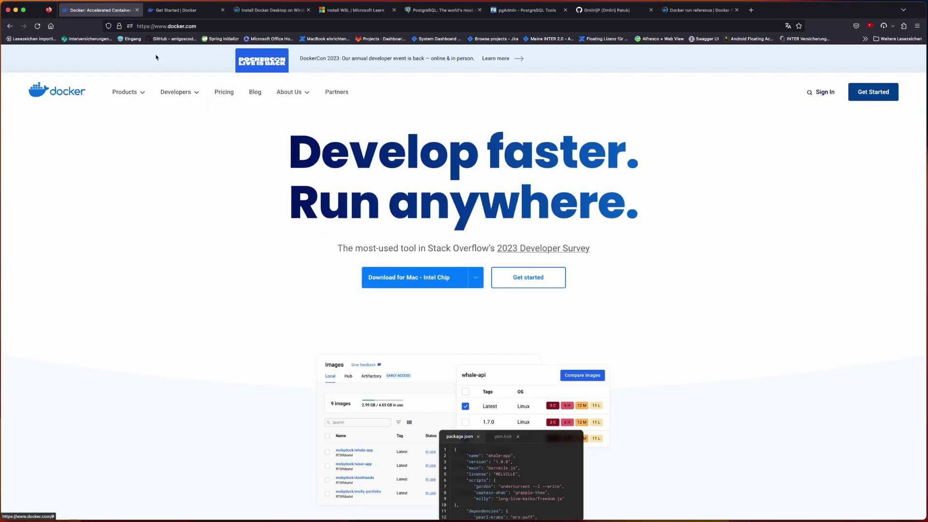
pyautogui.click(178, 12)
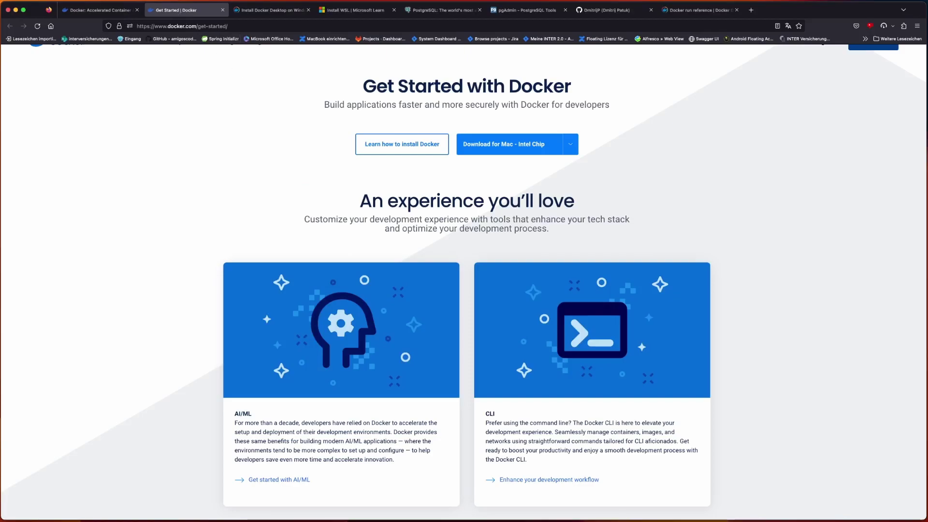
pyautogui.click(263, 12)
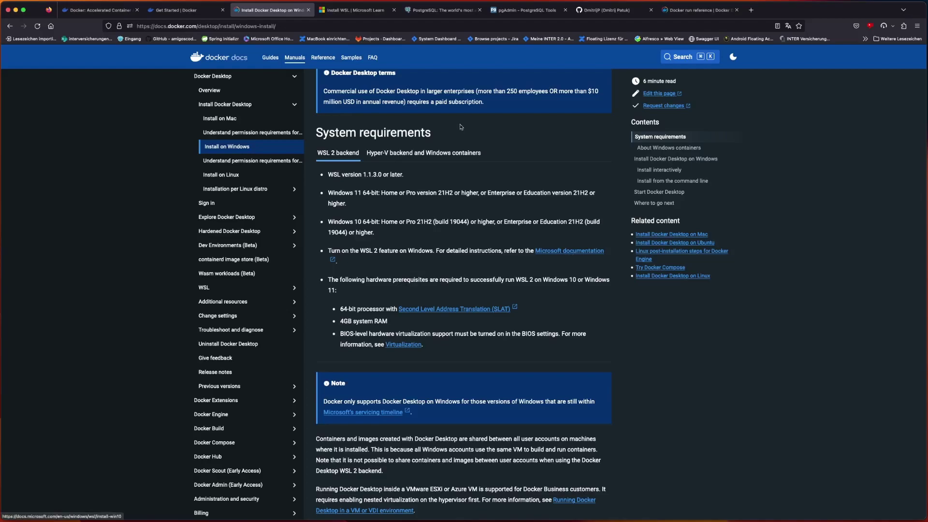
# - Show Microsoft Learn's Install WSL page and select the wsl --install command
pyautogui.click(349, 11)
pyautogui.scroll(-5, 435, 335)
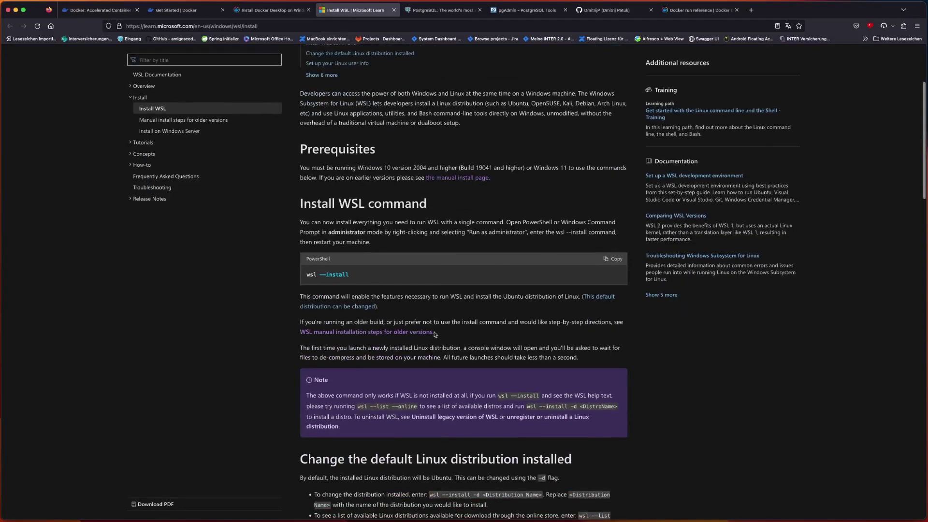
pyautogui.moveTo(350, 274); pyautogui.dragTo(305, 276)
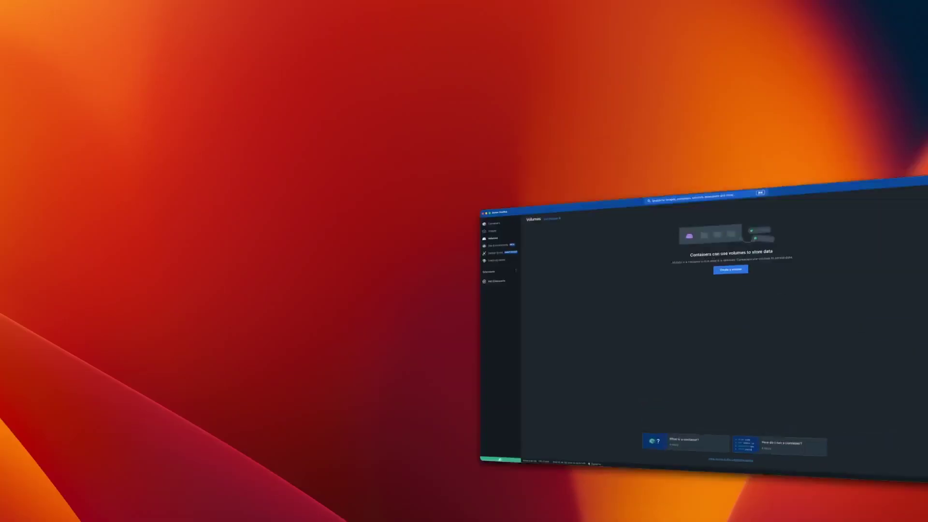
# - Confirm Docker Desktop's Containers, Images and Volumes lists are empty
pyautogui.click(26, 32)
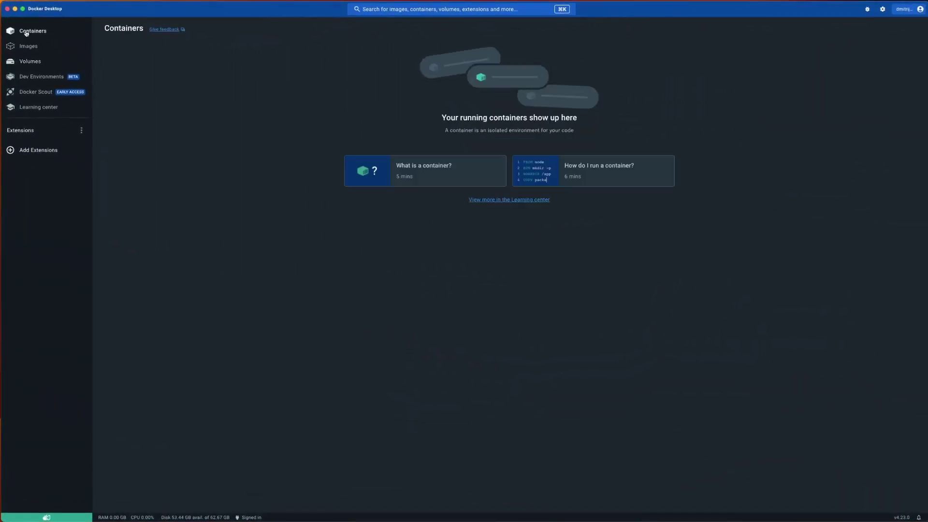
pyautogui.click(28, 47)
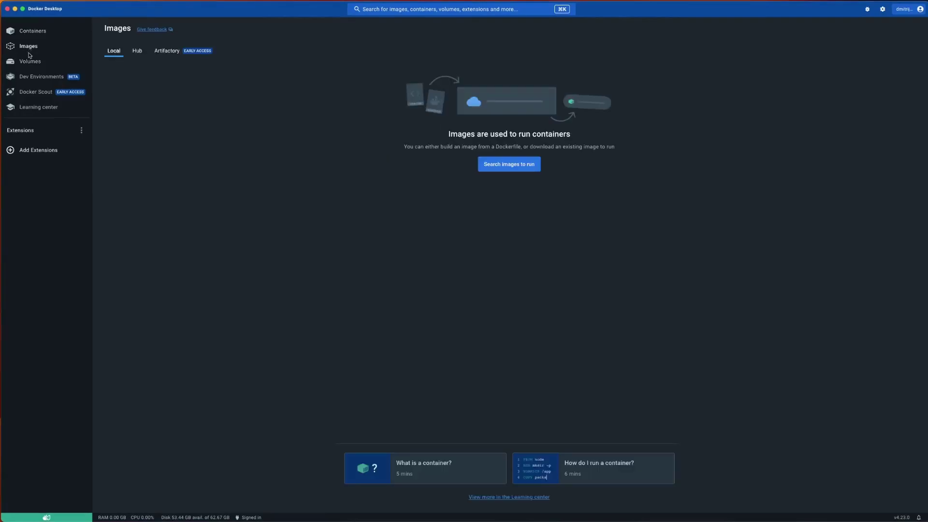
pyautogui.click(29, 60)
pyautogui.click(35, 31)
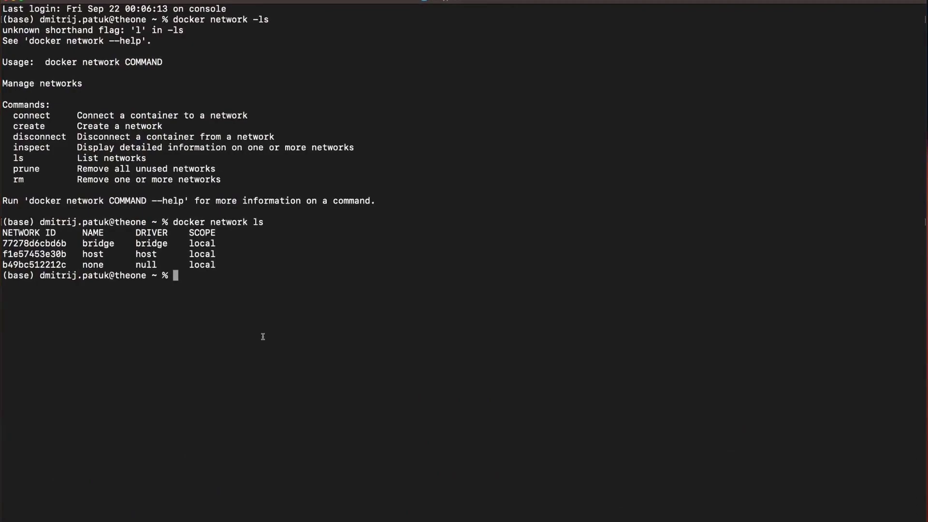
# - Clear the terminal and run docker ps, which lists no containers
pyautogui.write('clear')
pyautogui.press('Return')
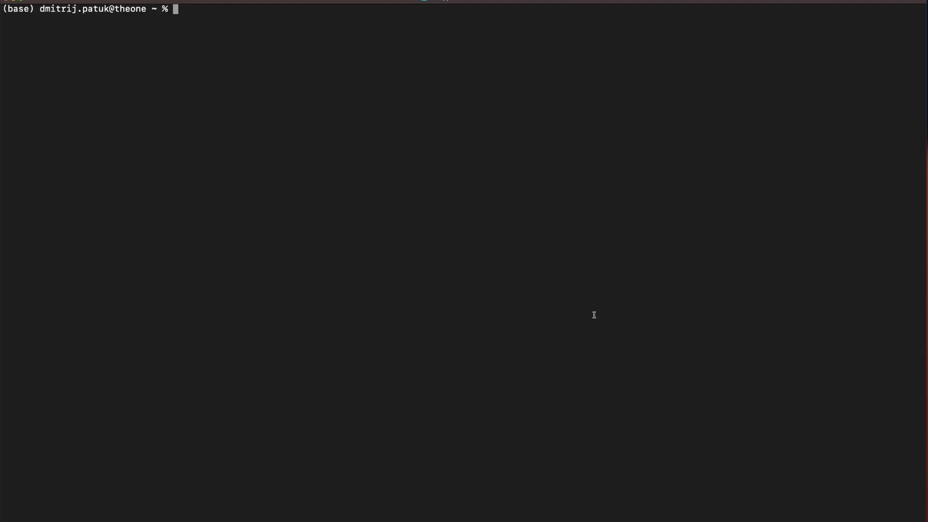
pyautogui.write('docker ps')
pyautogui.press('Return')
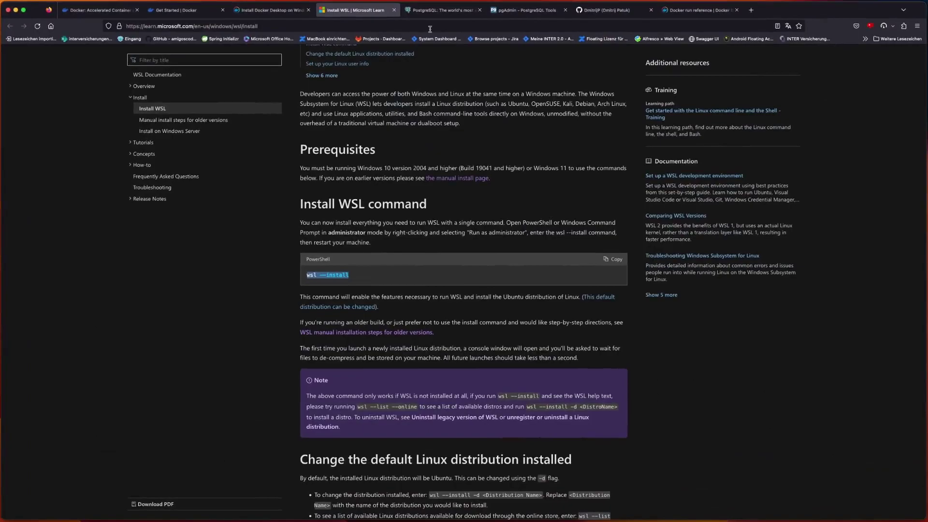
# - On the PostgreSQL home page, highlight 'Open Source Relational Database' and follow the install link to Downloads
pyautogui.click(455, 12)
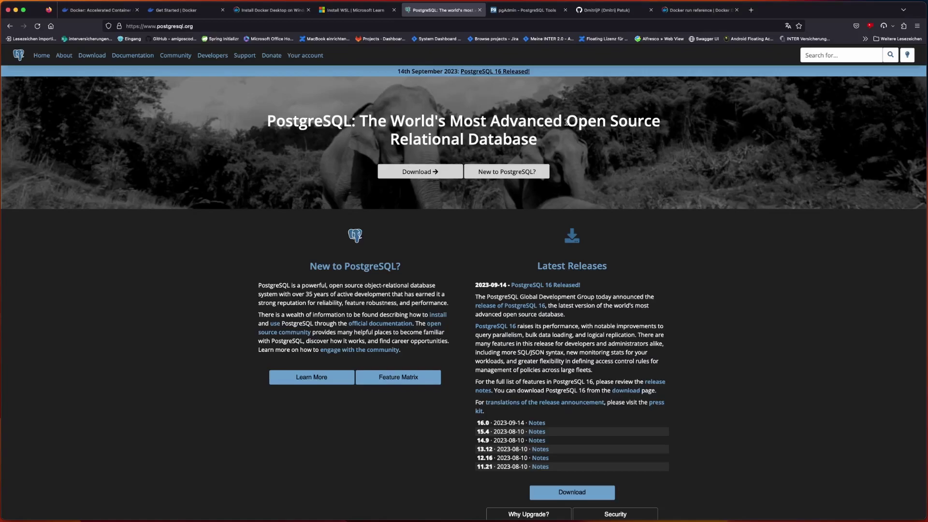
pyautogui.moveTo(566, 122); pyautogui.dragTo(574, 147)
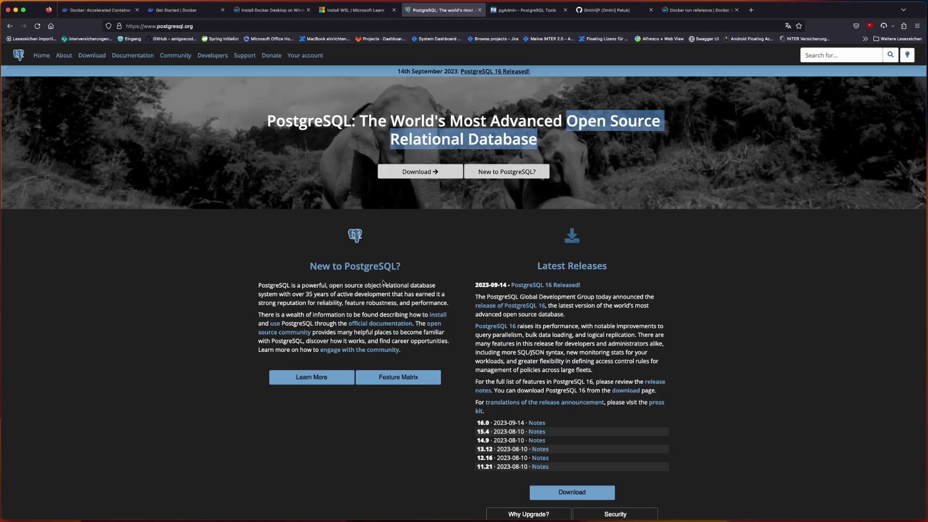
pyautogui.scroll(2, 353, 312)
pyautogui.click(441, 316)
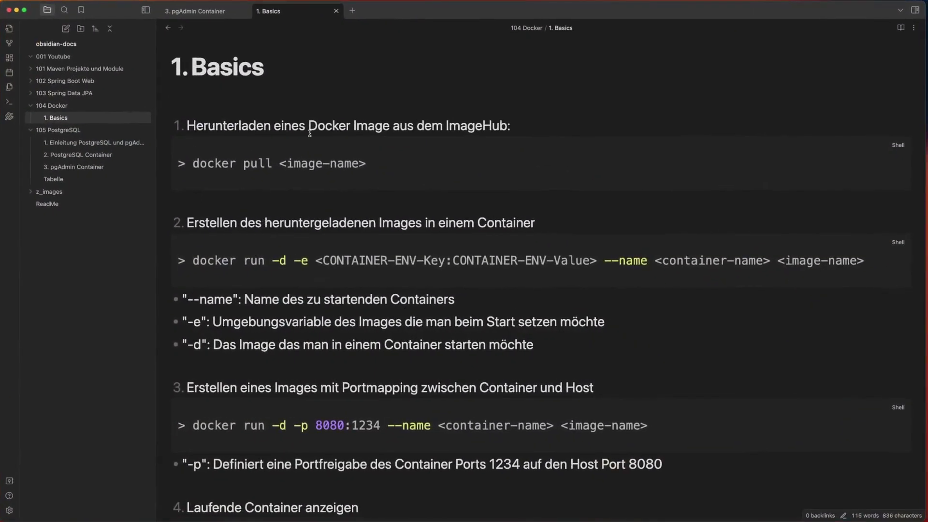
# - Highlight 'postgres' in the 2. PostgreSQL Container pull command, then open '1. Einleitung PostgreSQL und pgAdmin in Docker'
pyautogui.moveTo(383, 164); pyautogui.dragTo(194, 165)
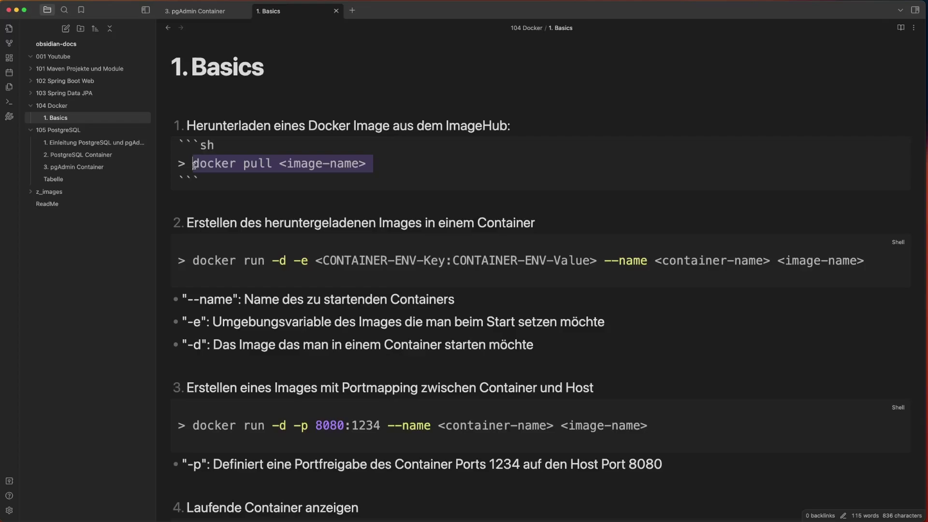
pyautogui.click(72, 160)
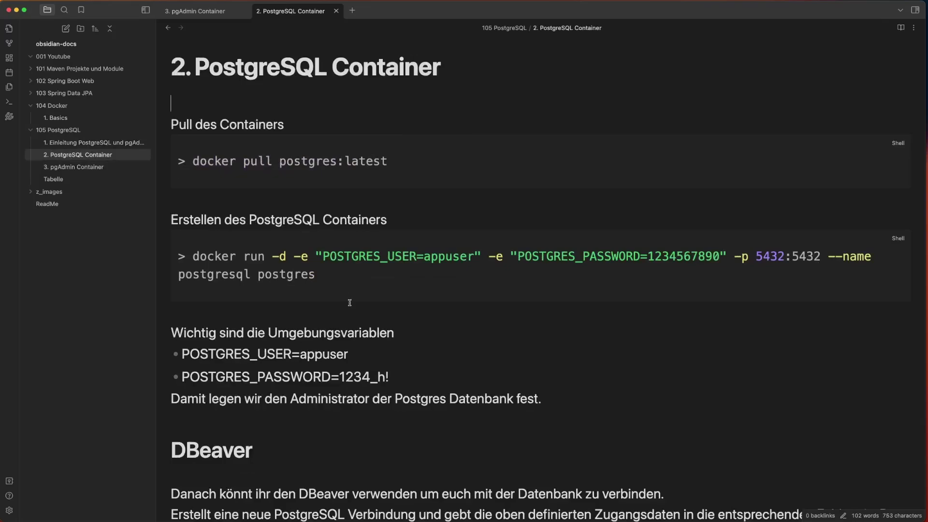
pyautogui.moveTo(280, 162); pyautogui.dragTo(338, 164)
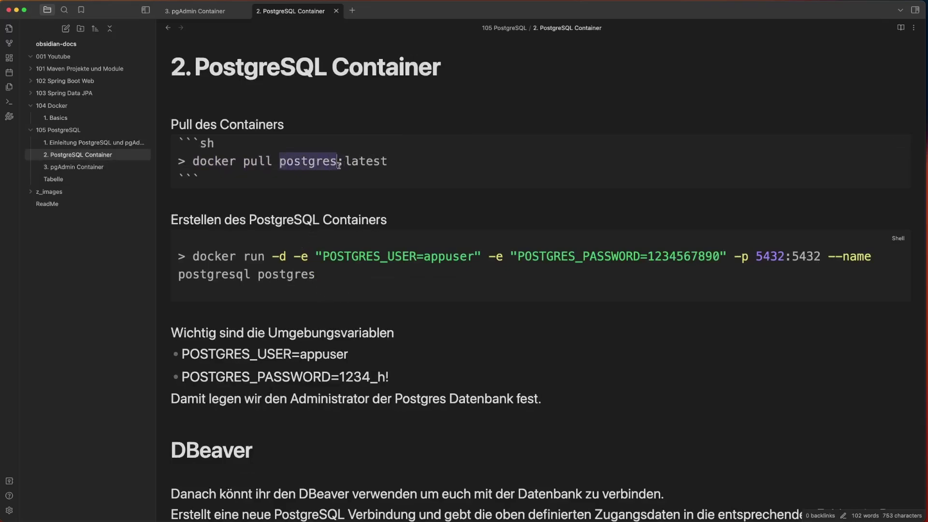
pyautogui.click(94, 142)
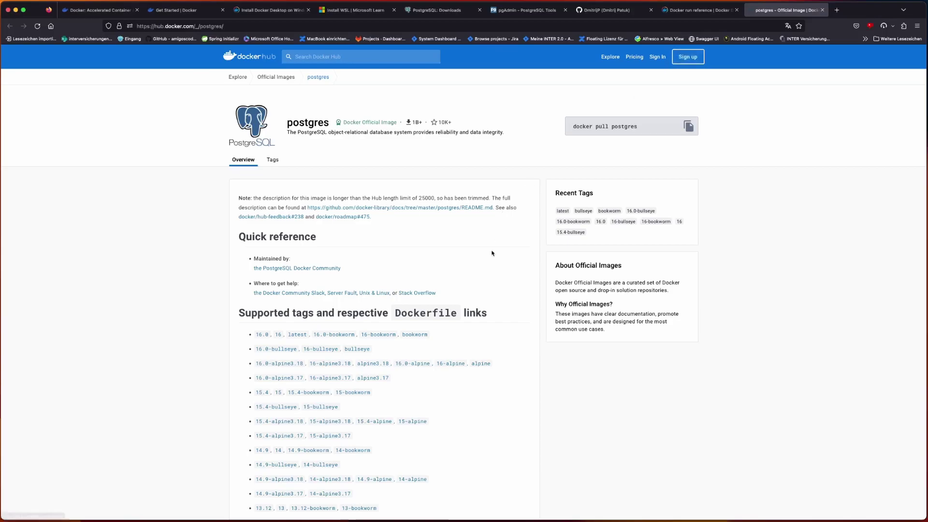
pyautogui.scroll(-3, 491, 253)
pyautogui.scroll(1, 492, 253)
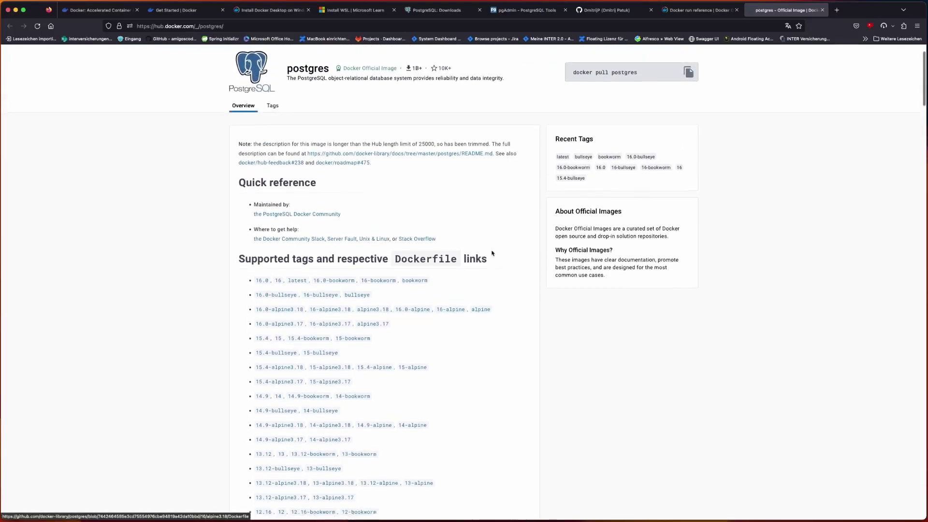
pyautogui.scroll(-5, 492, 253)
pyautogui.scroll(1, 492, 253)
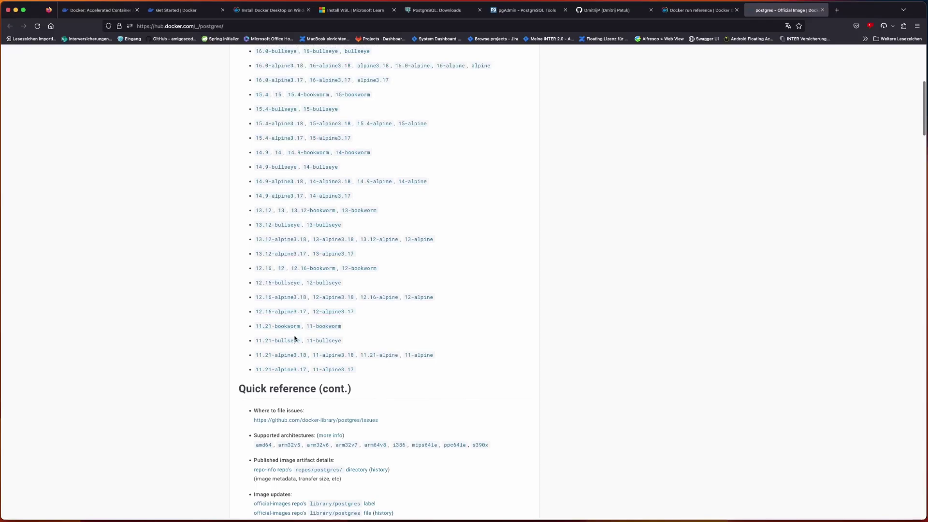
pyautogui.scroll(-3, 380, 311)
pyautogui.scroll(-4, 380, 311)
pyautogui.scroll(-10, 380, 311)
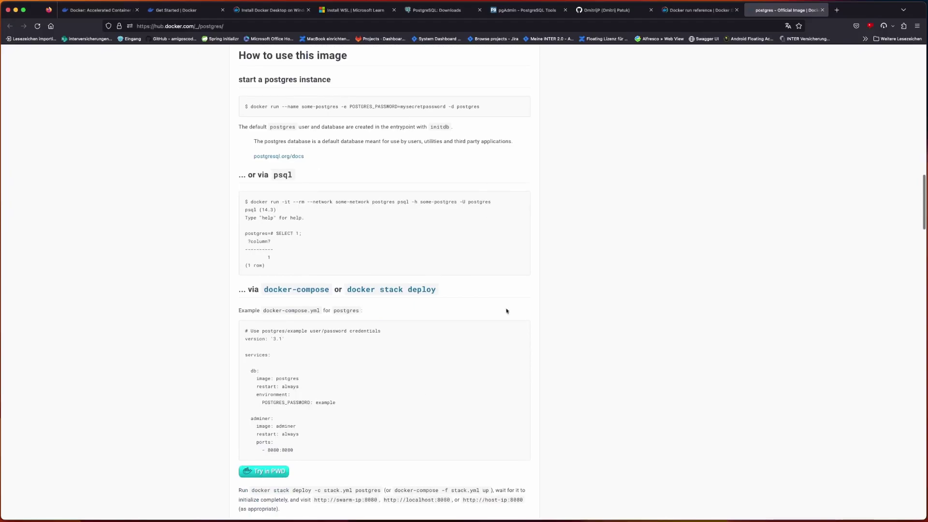
pyautogui.scroll(5, 363, 180)
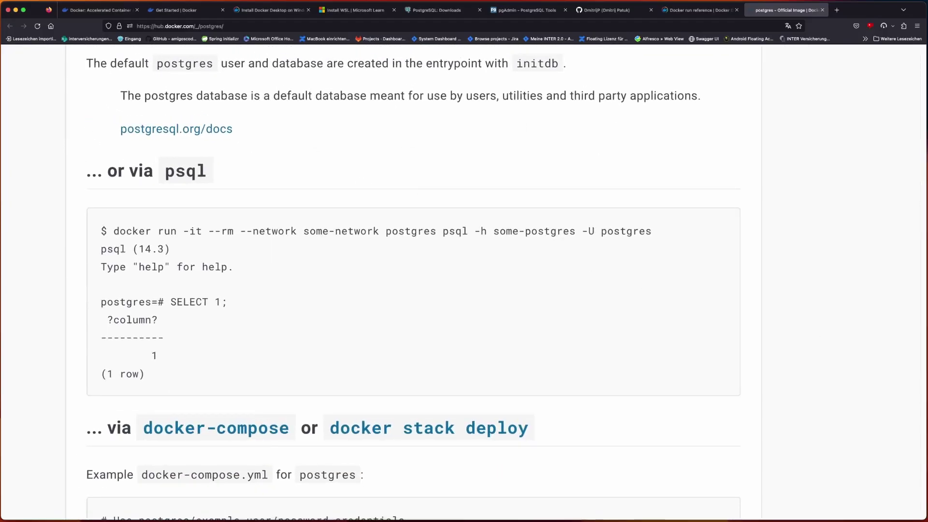
pyautogui.scroll(20, 712, 284)
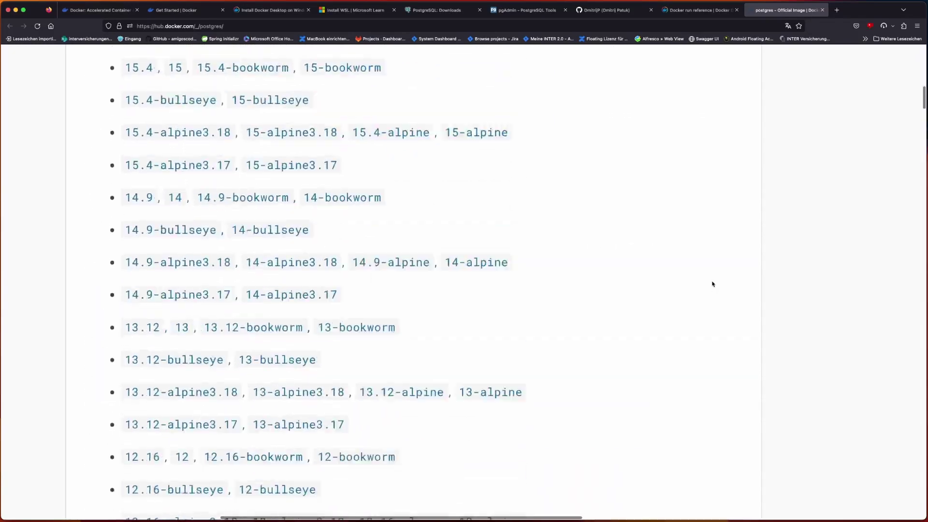
pyautogui.scroll(-1, 712, 284)
pyautogui.hscroll(5, 712, 284)
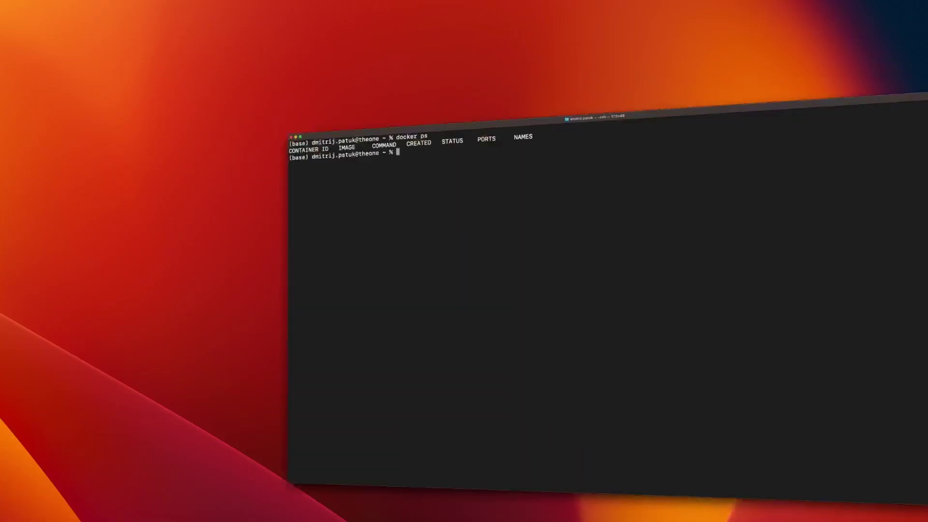
# - Run docker pull postgres in the terminal, dropping the incomplete ':lates' tag
pyautogui.write('docker')
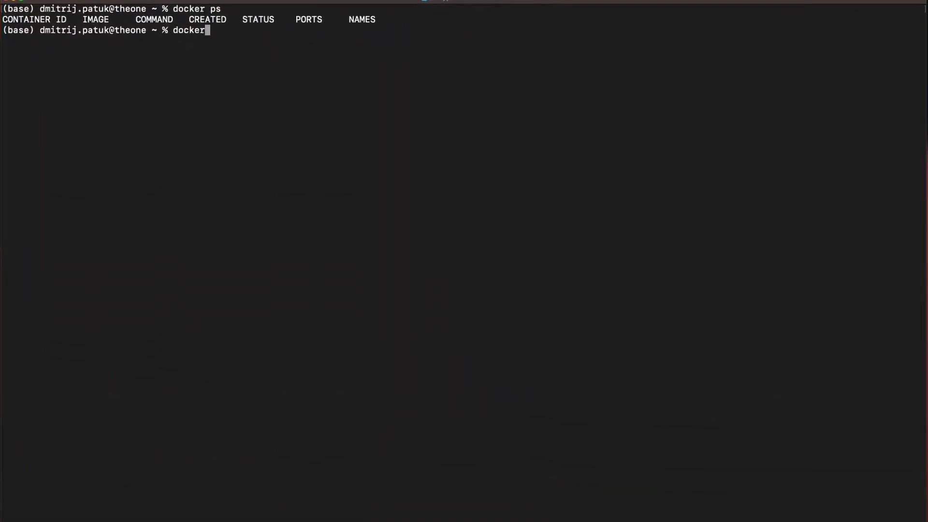
pyautogui.write(' pull postgres:lates')
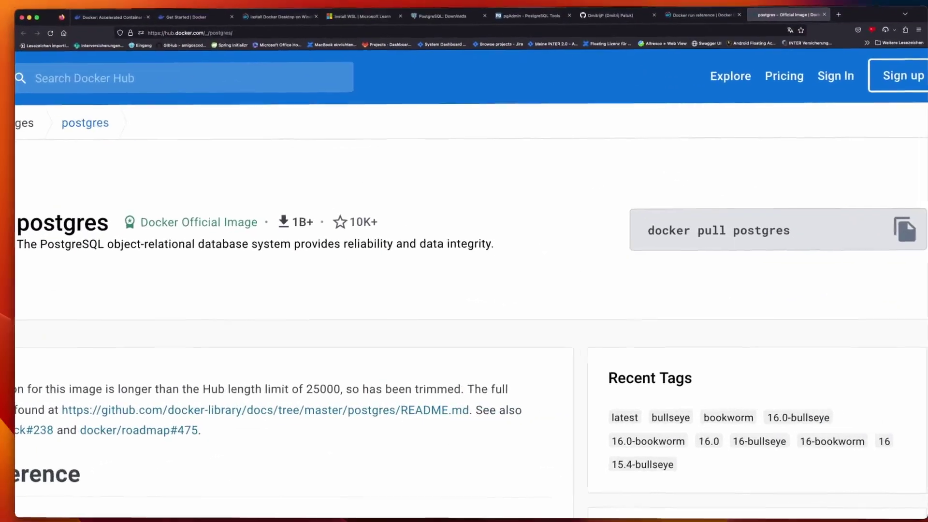
pyautogui.hscroll(-5, 369, 420)
pyautogui.scroll(-5, 369, 420)
pyautogui.hscroll(5, 369, 420)
pyautogui.scroll(-3, 370, 420)
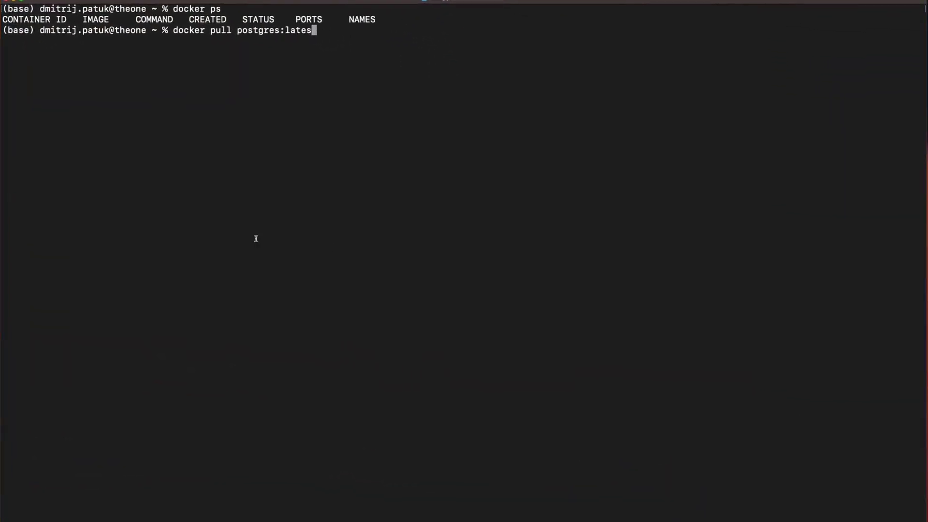
pyautogui.press('BackSpace')
pyautogui.press('BackSpace')
pyautogui.press('BackSpace')
pyautogui.press('BackSpace')
pyautogui.press('BackSpace')
pyautogui.press('BackSpace')
pyautogui.press('Return')
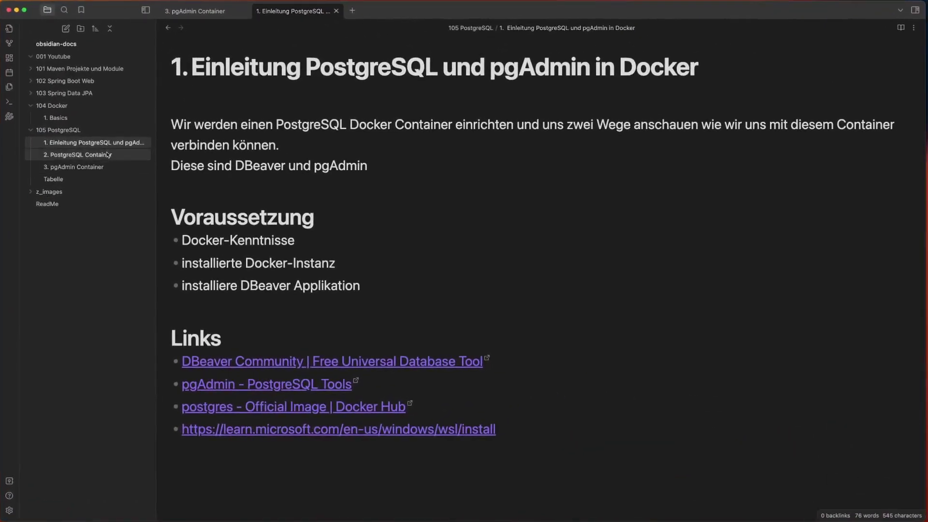
# - Open the 2. PostgreSQL Container note and highlight the run command and its -d flag
pyautogui.click(108, 155)
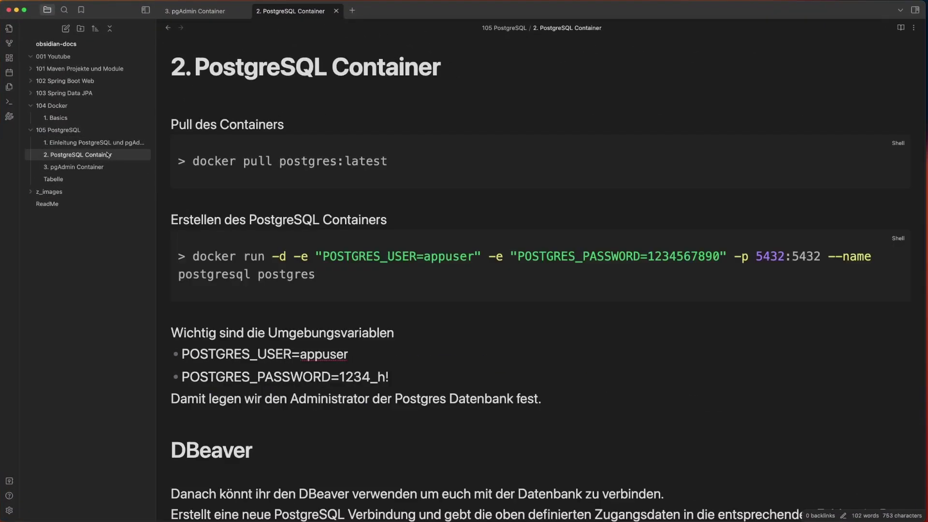
pyautogui.click(199, 258)
pyautogui.doubleClick(205, 257)
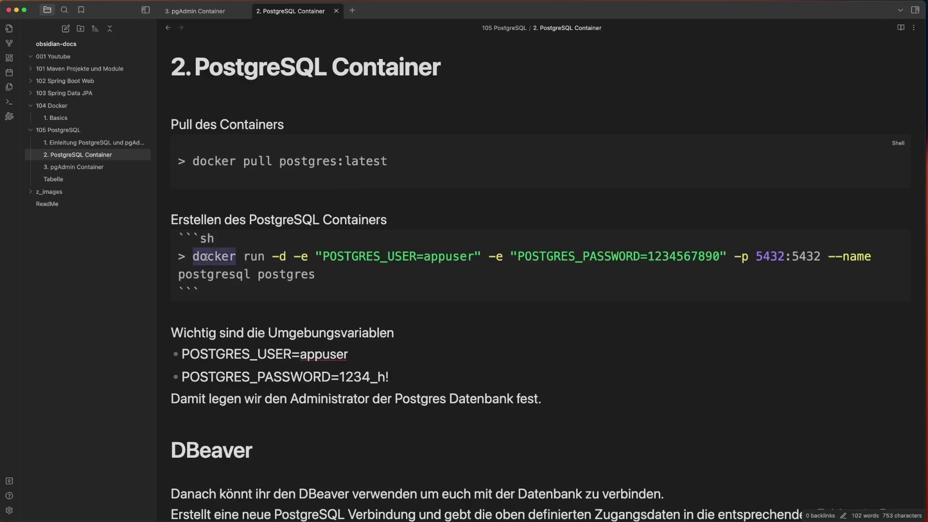
pyautogui.doubleClick(249, 256)
pyautogui.moveTo(272, 256); pyautogui.dragTo(287, 256)
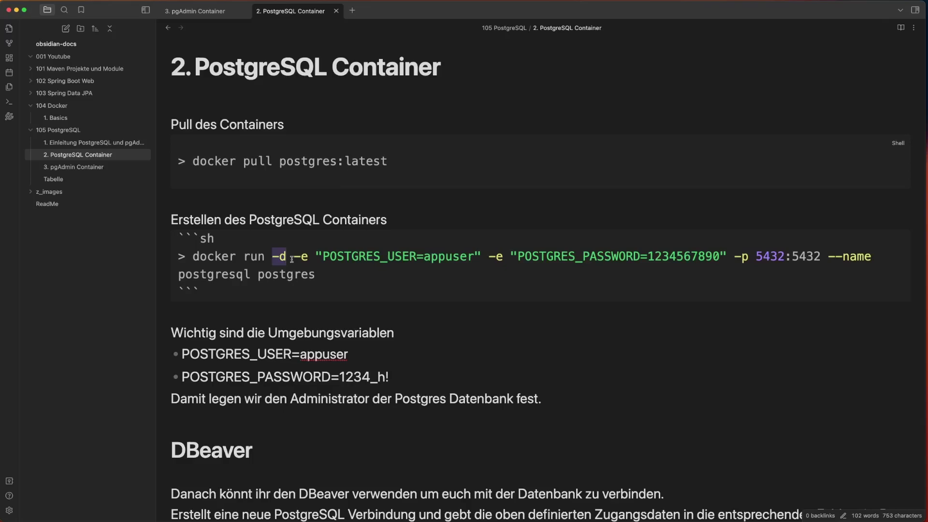
# - Highlight the -e POSTGRES_USER option, -p 5432:5432, --name postgresql and the postgres image
pyautogui.moveTo(294, 257); pyautogui.dragTo(727, 258)
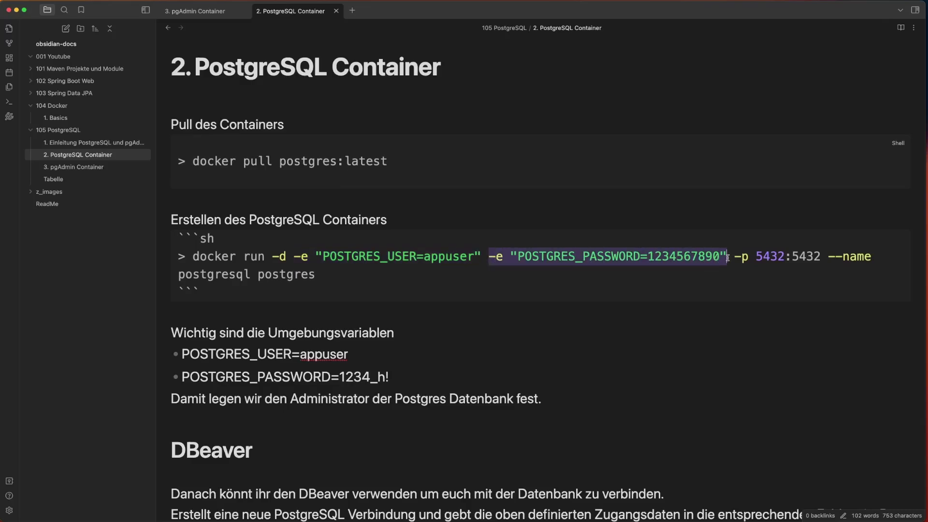
pyautogui.doubleClick(403, 256)
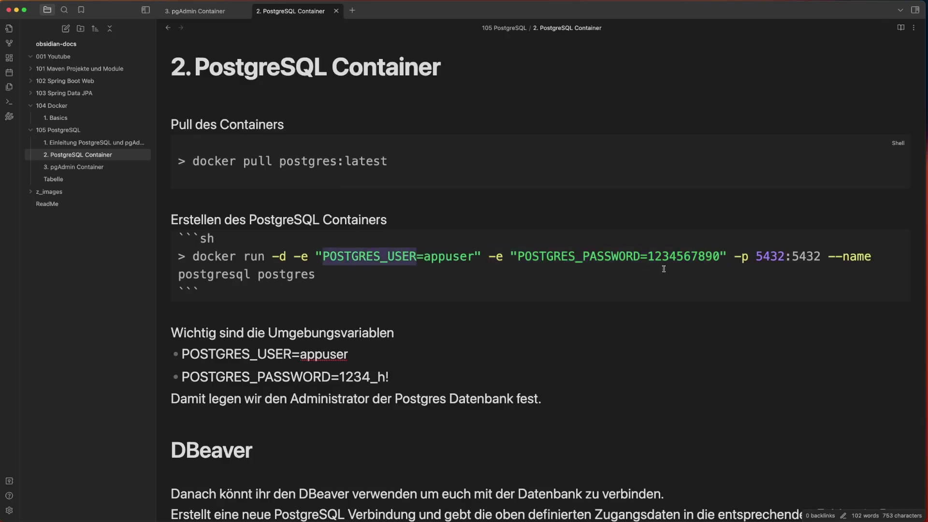
pyautogui.moveTo(732, 257); pyautogui.dragTo(820, 257)
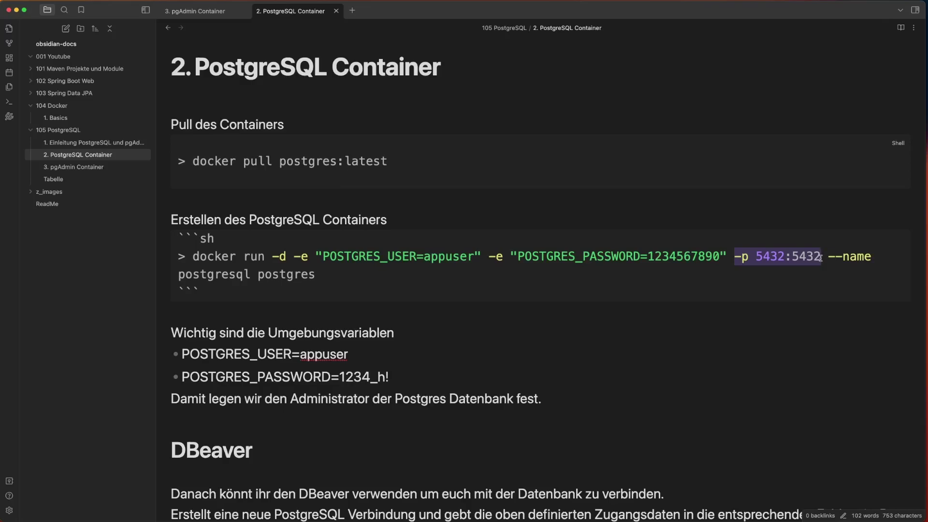
pyautogui.moveTo(828, 256); pyautogui.dragTo(871, 257)
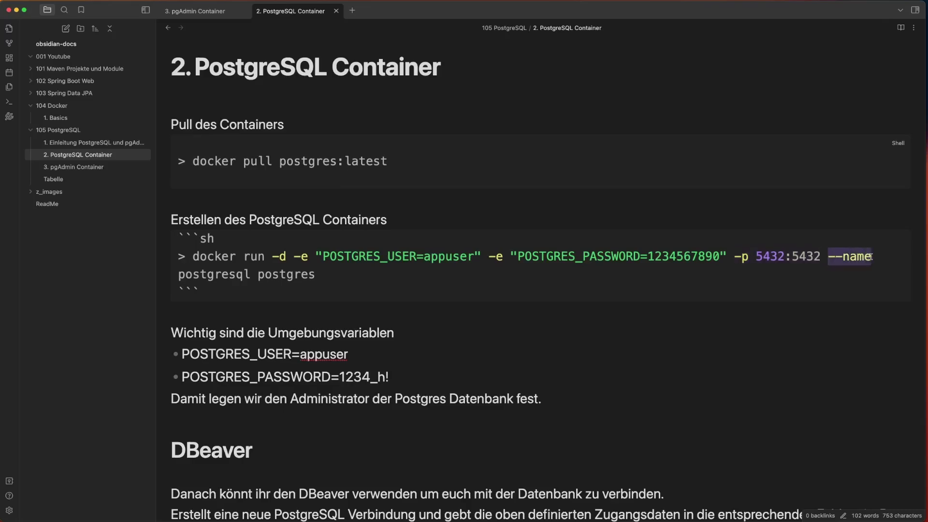
pyautogui.doubleClick(210, 274)
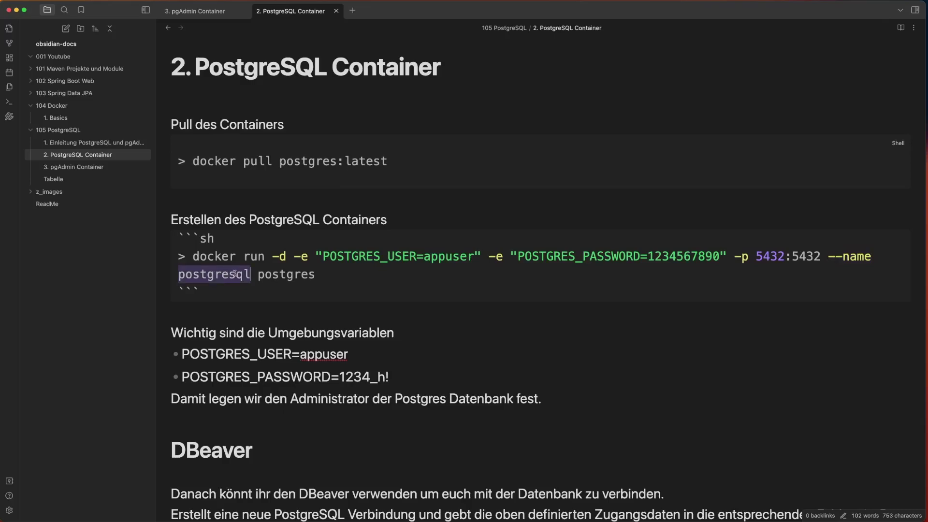
pyautogui.doubleClick(275, 275)
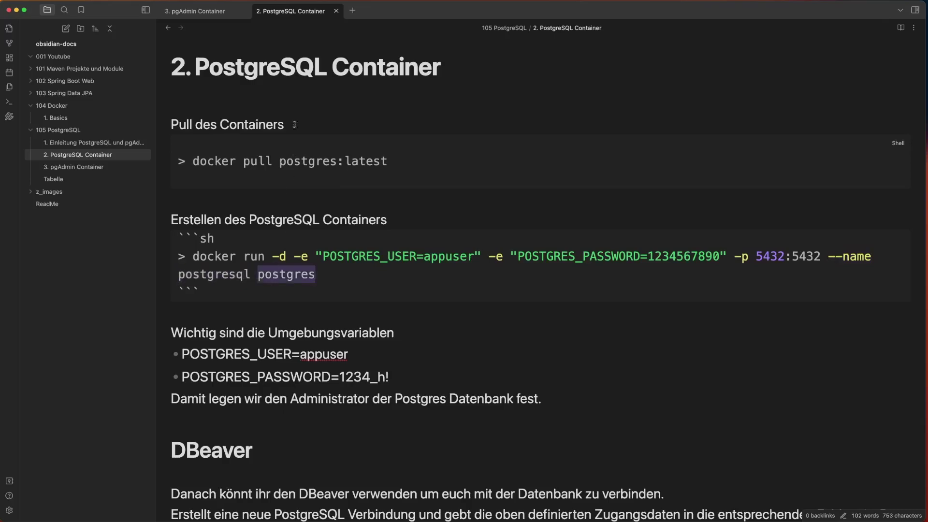
# - Rename the pull heading to 'Pull des Image' and highlight the POSTGRES_USER=appuser bullet
pyautogui.doubleClick(244, 126)
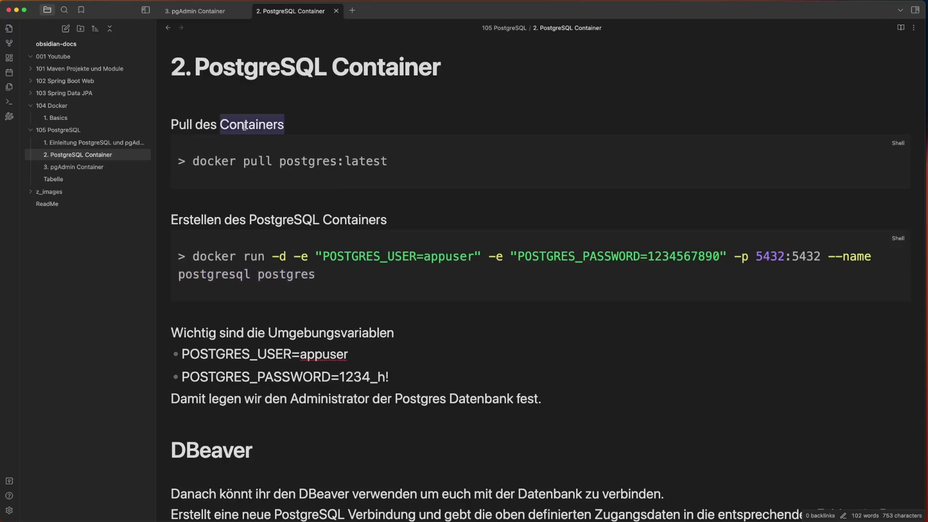
pyautogui.write('Image')
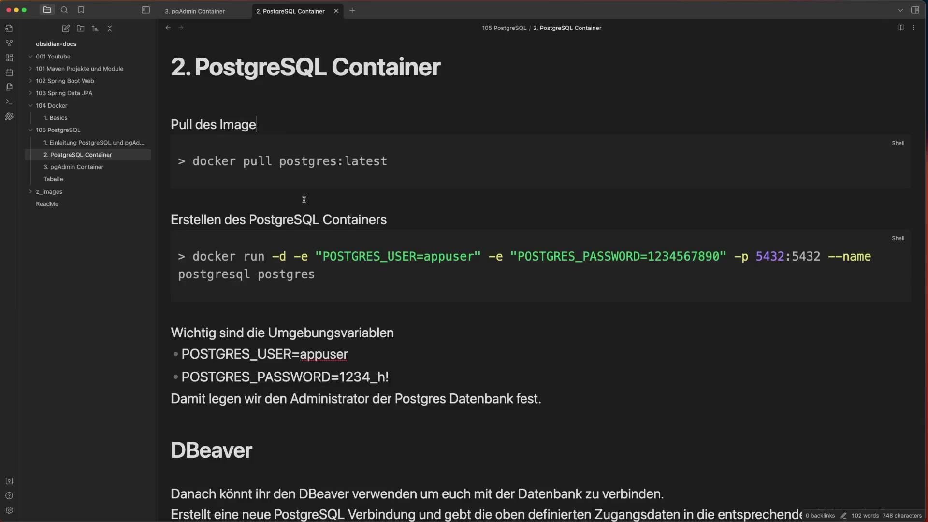
pyautogui.doubleClick(298, 164)
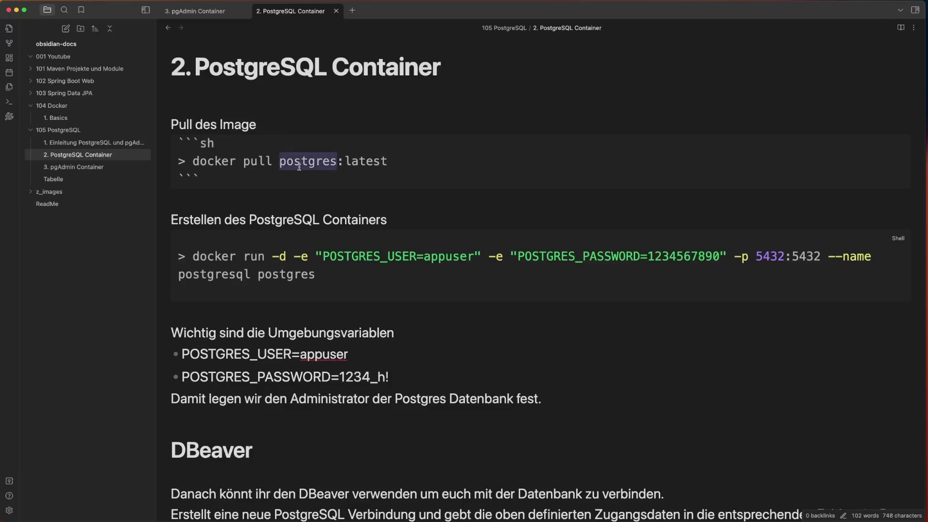
pyautogui.click(315, 273)
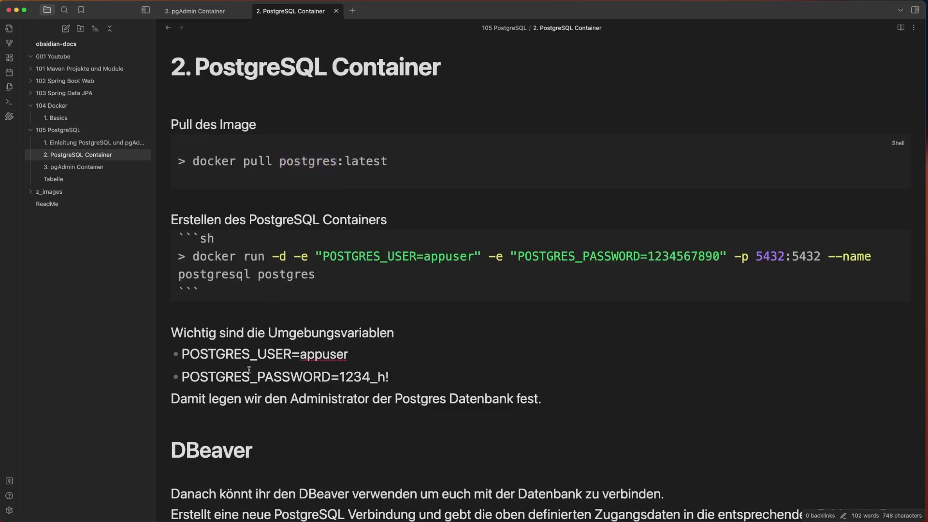
pyautogui.moveTo(188, 352); pyautogui.dragTo(351, 348)
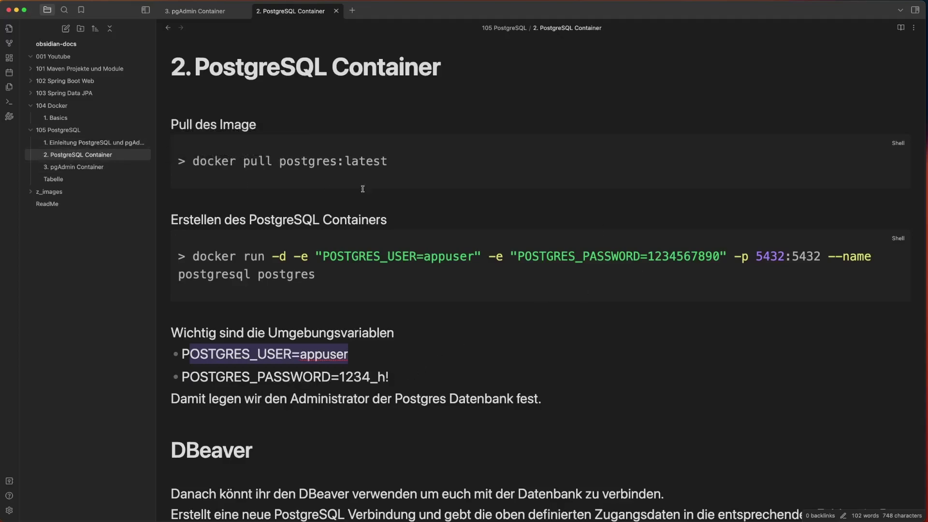
pyautogui.press('super+Tab')
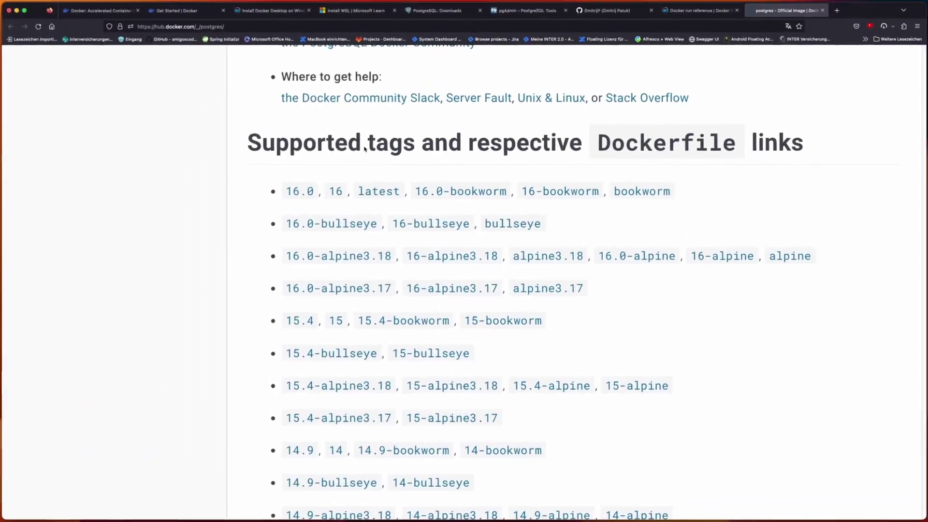
# - Select the postgres example docker run command, then scroll to the POSTGRES_PASSWORD and POSTGRES_USER variables
pyautogui.scroll(-20, 563, 120)
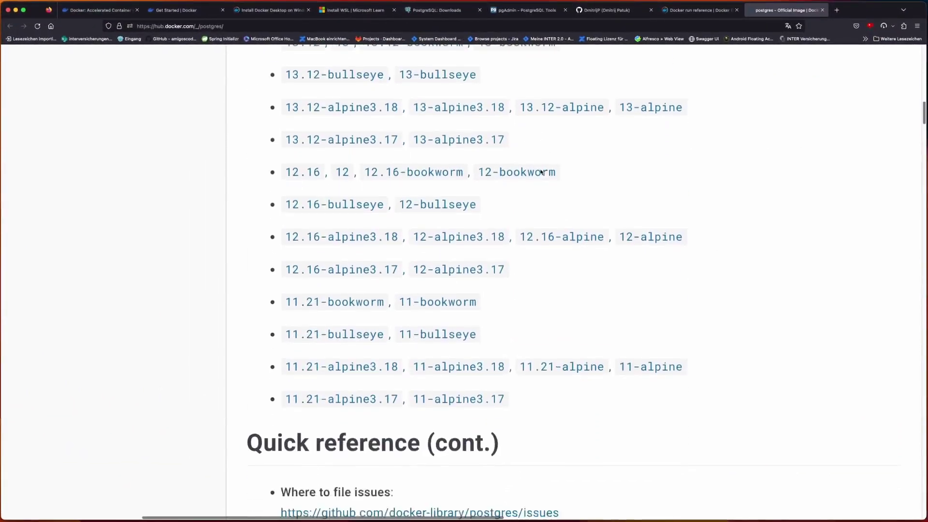
pyautogui.scroll(-12, 541, 171)
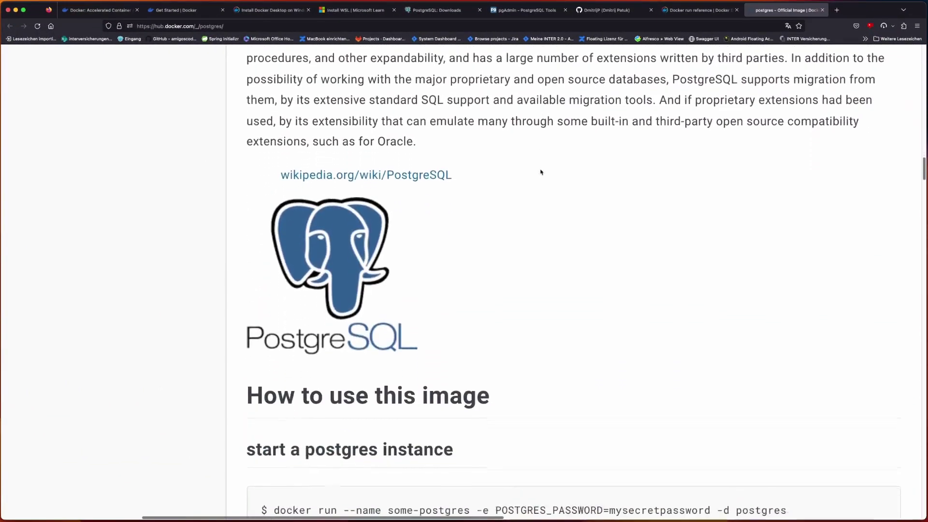
pyautogui.hscroll(5, 541, 171)
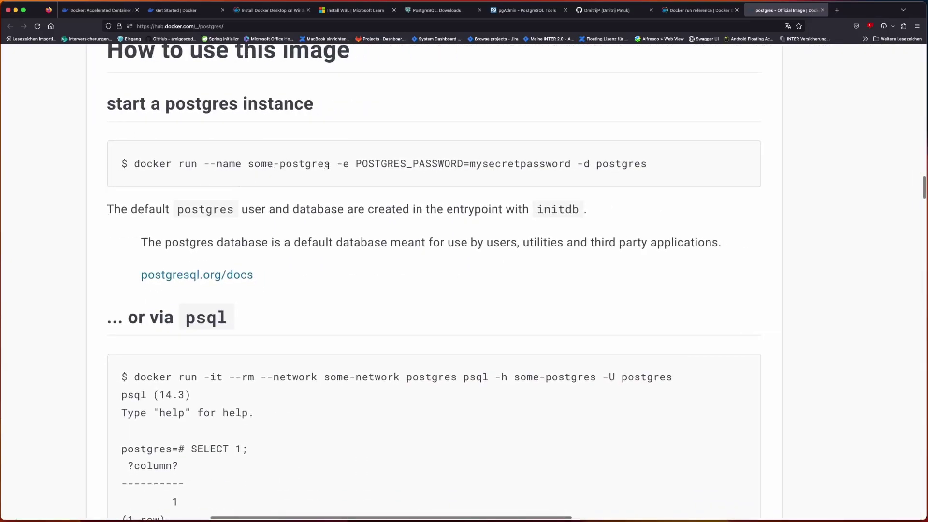
pyautogui.moveTo(340, 166); pyautogui.dragTo(668, 170)
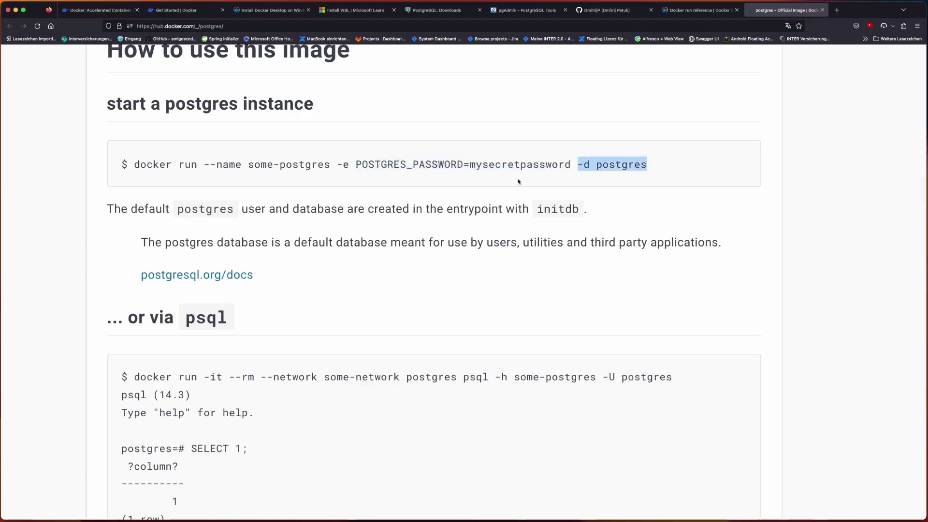
pyautogui.tripleClick(638, 166)
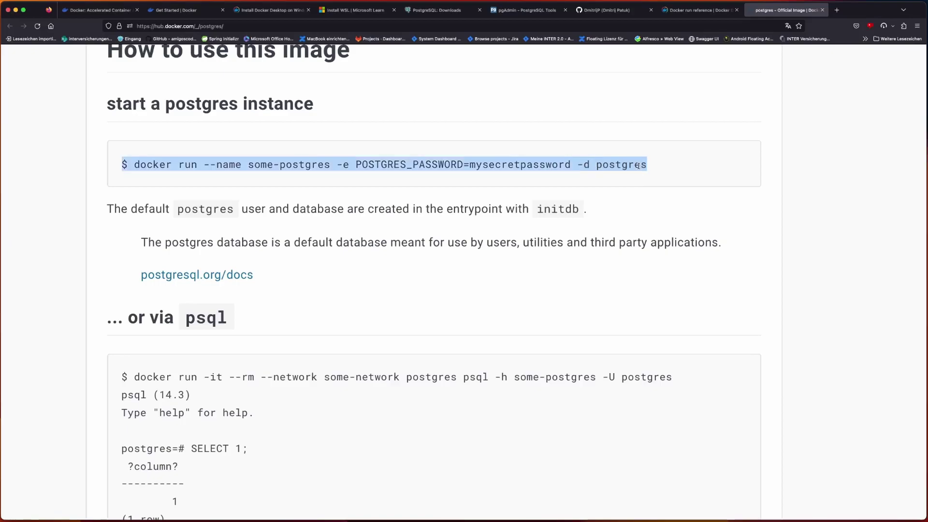
pyautogui.click(637, 166)
pyautogui.scroll(-20, 638, 165)
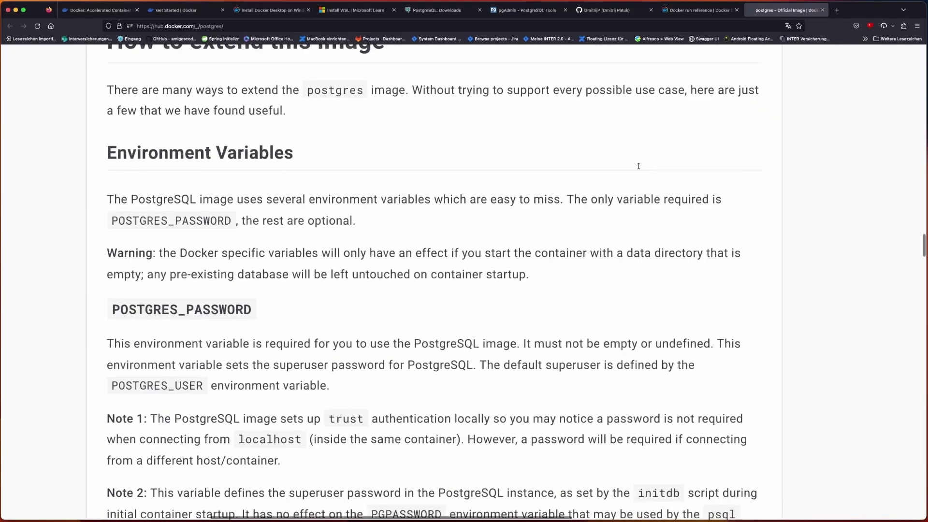
pyautogui.scroll(-5, 638, 167)
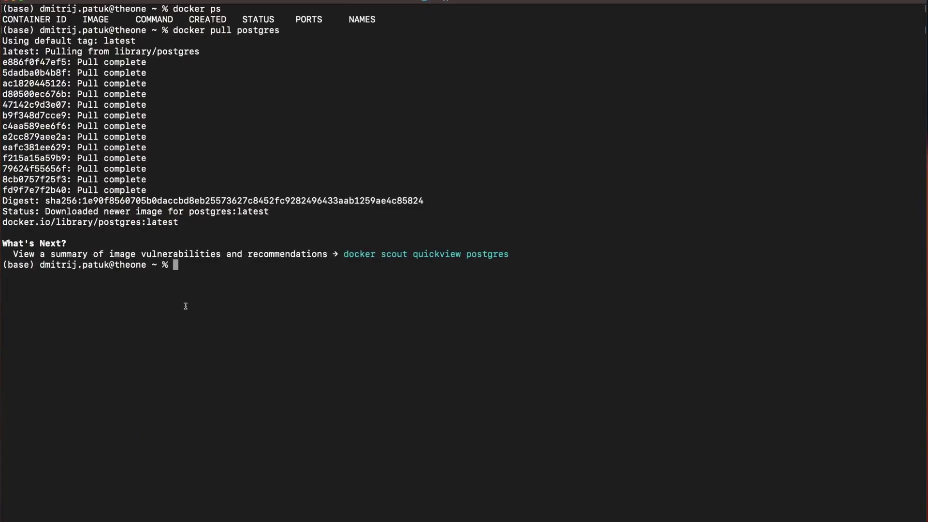
# - Build a docker run -d command with the note's -e, -p 5432:5432 and --name postgresql options
pyautogui.write('docker run -d')
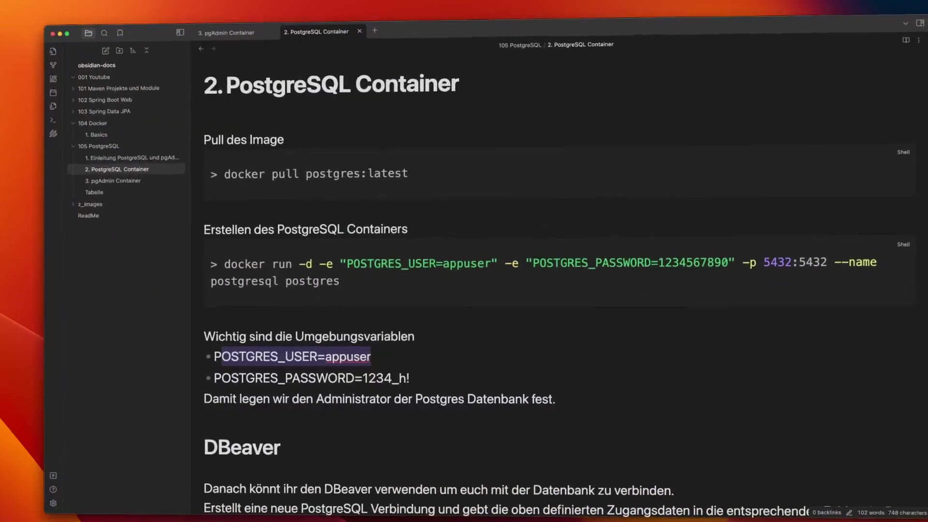
pyautogui.moveTo(291, 258); pyautogui.dragTo(763, 273)
pyautogui.press('super+c')
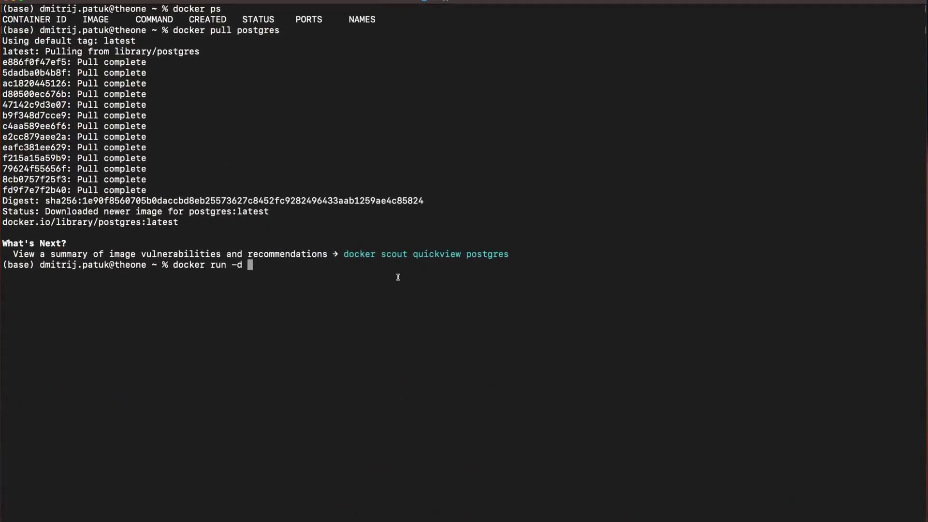
pyautogui.rightClick(398, 278)
pyautogui.click(415, 290)
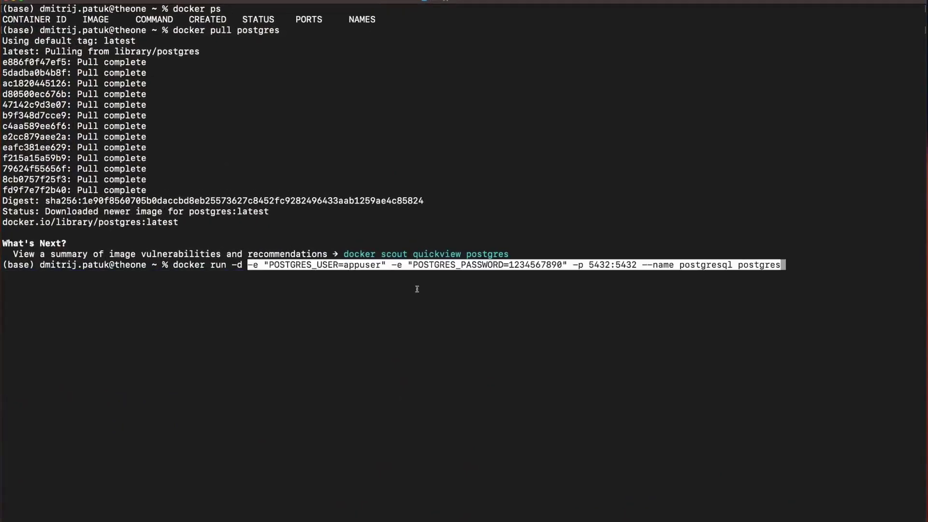
pyautogui.press('Return')
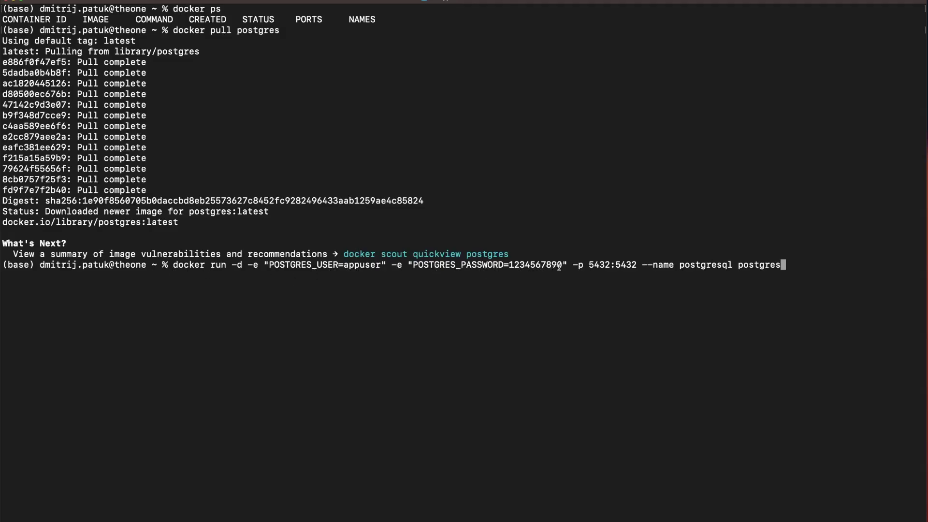
# - Check the 5432:5432 mapping and the postgresql name, run the container, then enter docker ps
pyautogui.moveTo(637, 265); pyautogui.dragTo(617, 266)
pyautogui.moveTo(610, 265); pyautogui.dragTo(588, 265)
pyautogui.doubleClick(627, 266)
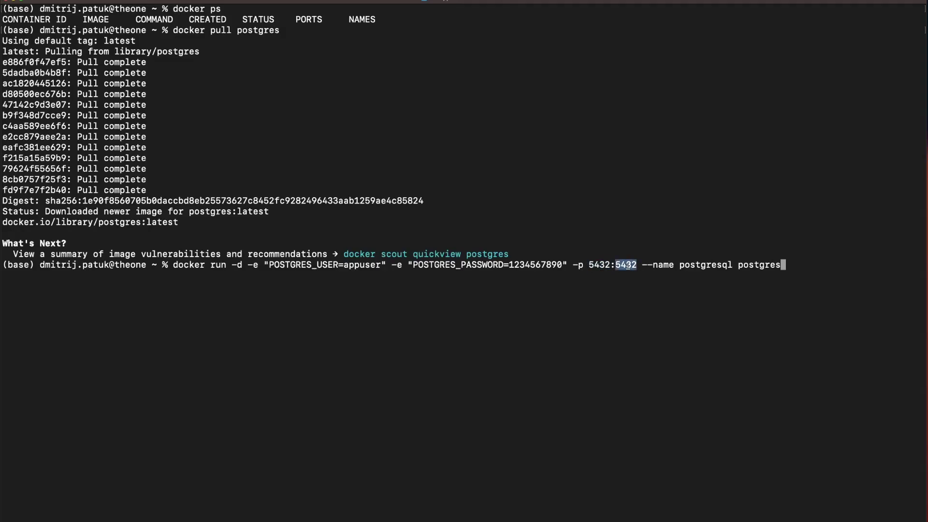
pyautogui.doubleClick(596, 265)
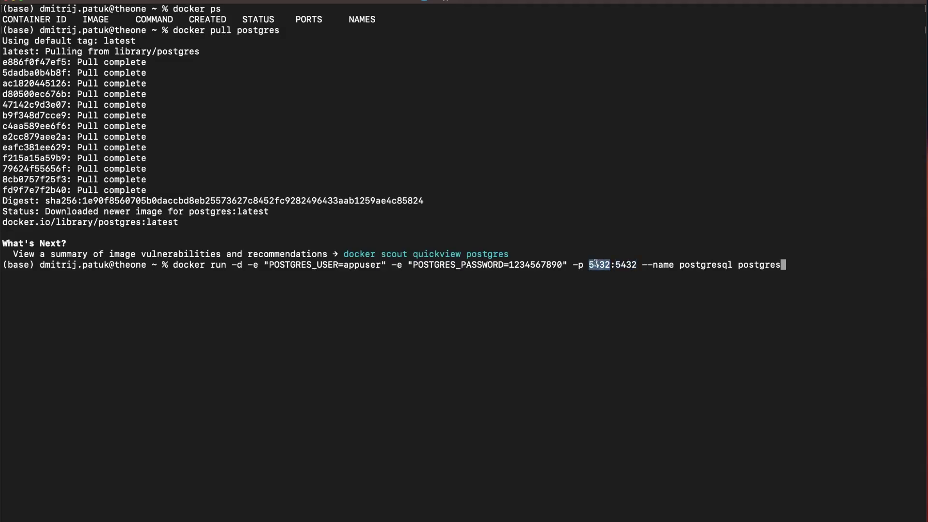
pyautogui.doubleClick(626, 265)
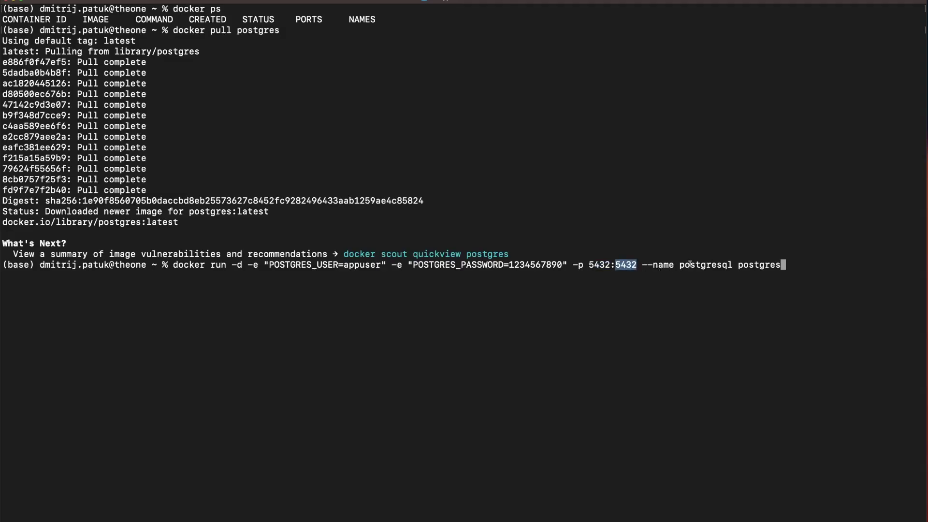
pyautogui.tripleClick(713, 271)
pyautogui.doubleClick(708, 264)
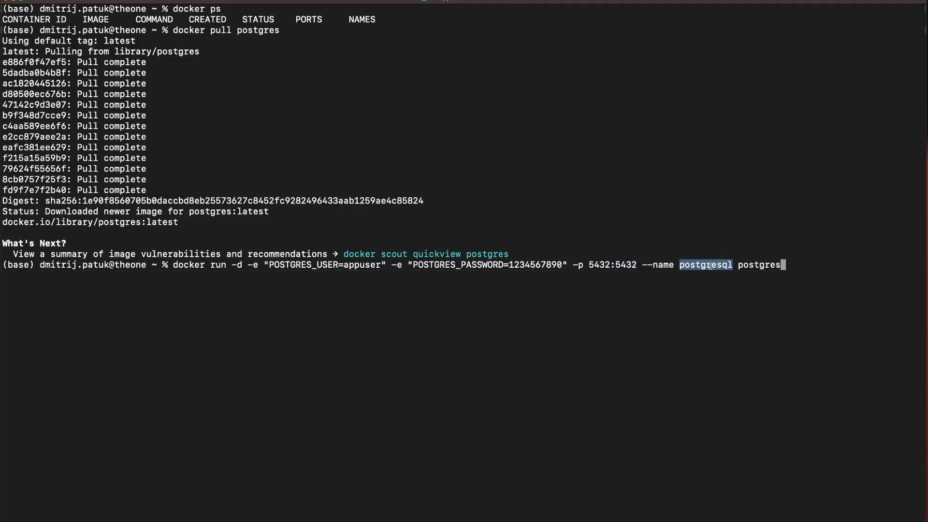
pyautogui.click(779, 263)
pyautogui.press('Return')
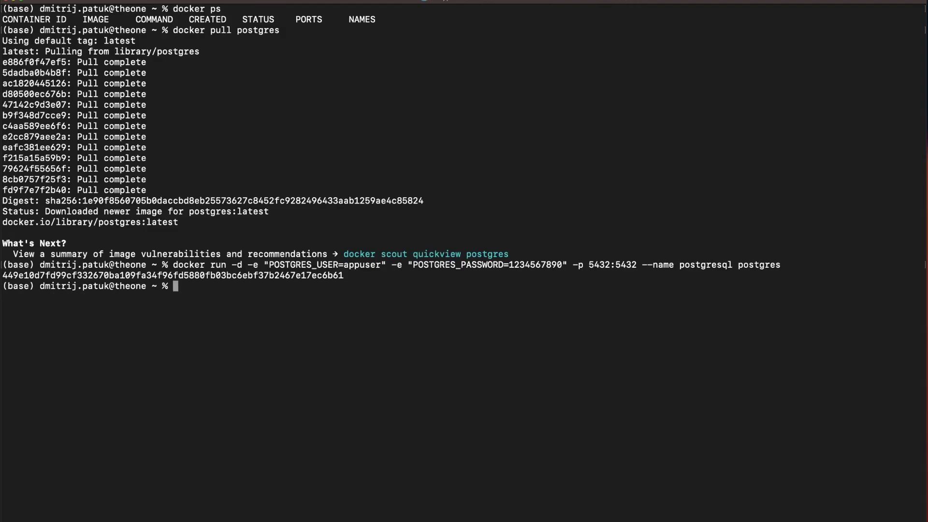
pyautogui.write('docker ps')
pyautogui.press('Return')
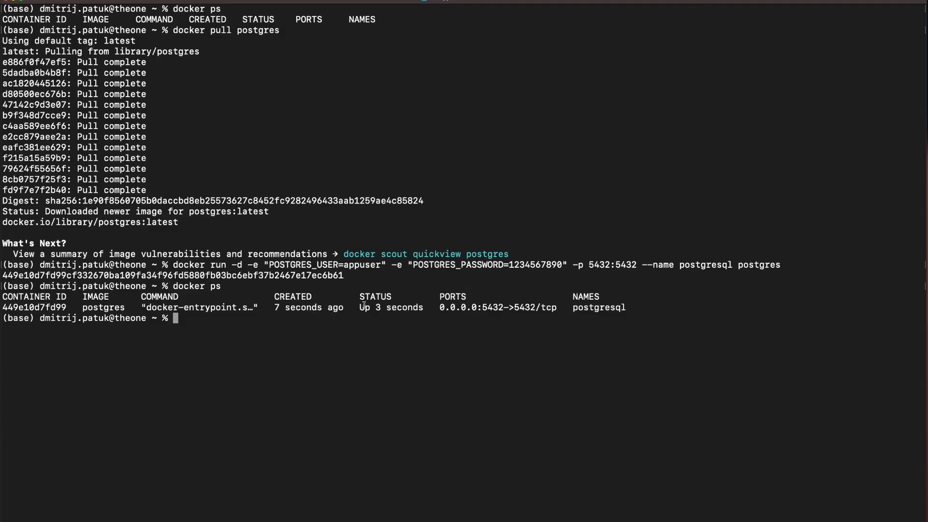
pyautogui.moveTo(439, 308); pyautogui.dragTo(504, 307)
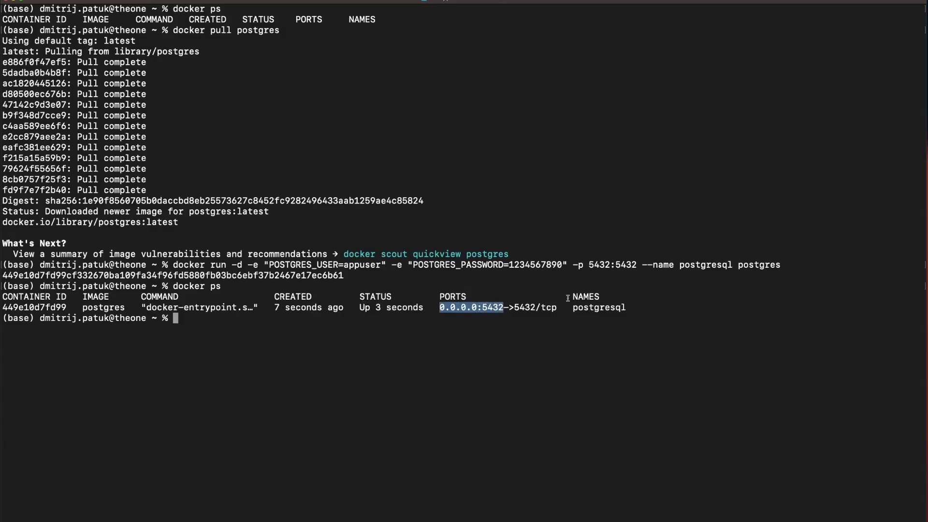
pyautogui.click(621, 331)
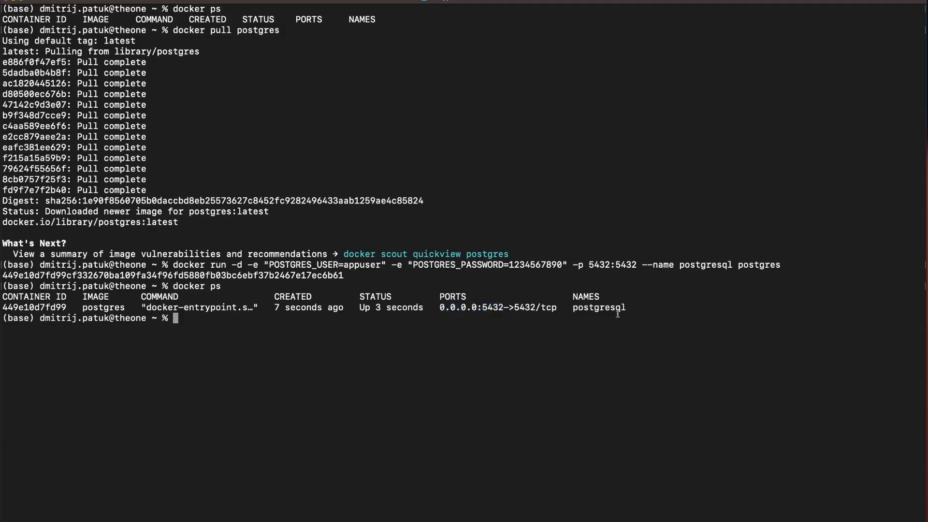
pyautogui.doubleClick(590, 308)
pyautogui.click(645, 300)
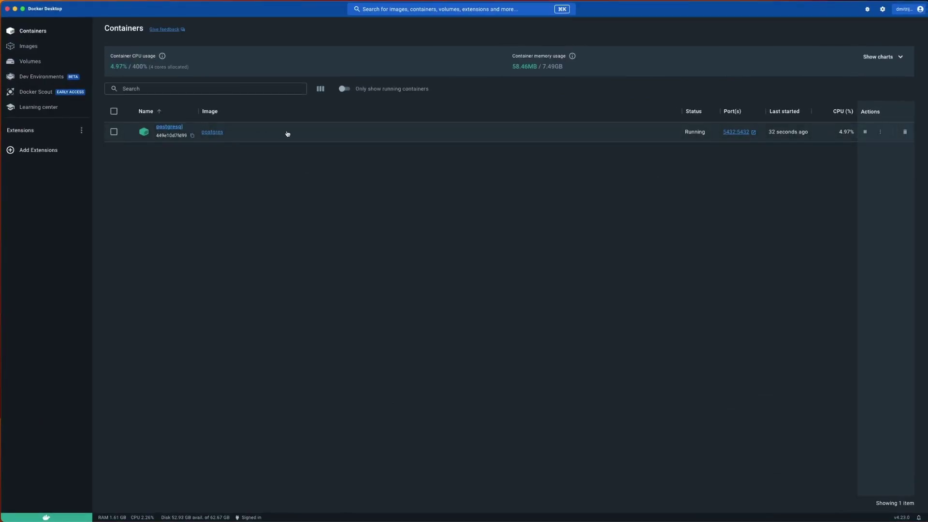
# - Switch Docker Desktop to the Images page to see the postgres:latest image
pyautogui.click(23, 50)
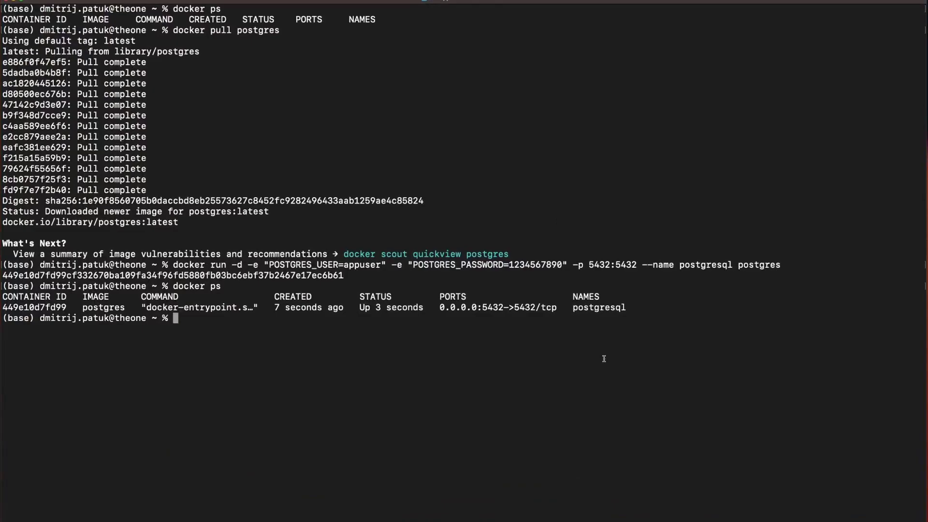
# - Rerun the postgres command as postgresql-2 on host port 5433 and list containers
pyautogui.press('Up')
pyautogui.press('Up')
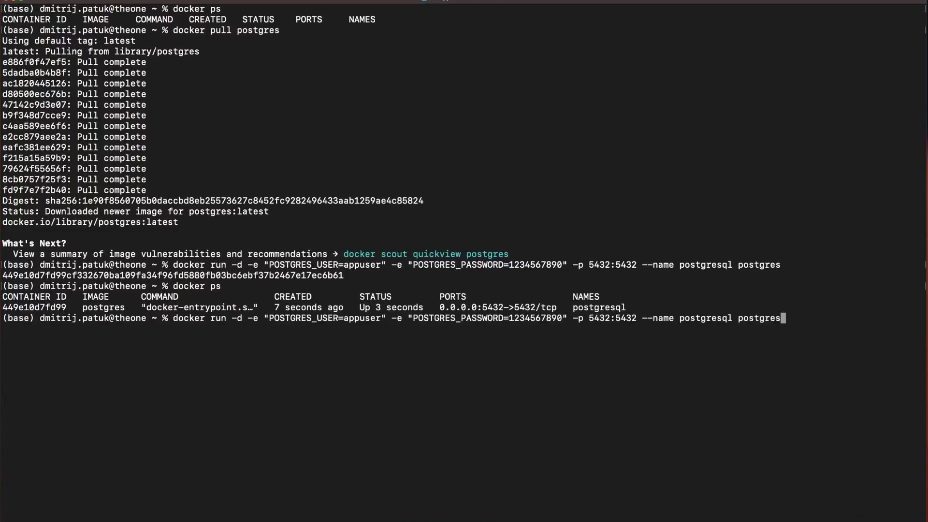
pyautogui.press('Left')
pyautogui.press('Left')
pyautogui.press('Left')
pyautogui.press('Left')
pyautogui.press('Left')
pyautogui.press('Left')
pyautogui.press('Left')
pyautogui.press('Left')
pyautogui.press('Left')
pyautogui.press('Left')
pyautogui.press('Right')
pyautogui.write('-2')
pyautogui.press('Left')
pyautogui.press('Left')
pyautogui.press('Left')
pyautogui.press('Left')
pyautogui.press('Left')
pyautogui.press('Left')
pyautogui.press('Left')
pyautogui.press('Left')
pyautogui.press('Left')
pyautogui.press('Left')
pyautogui.press('Left')
pyautogui.press('Left')
pyautogui.press('Left')
pyautogui.press('Left')
pyautogui.press('Left')
pyautogui.press('Left')
pyautogui.press('Left')
pyautogui.press('Left')
pyautogui.press('Left')
pyautogui.press('Left')
pyautogui.press('Left')
pyautogui.press('Left')
pyautogui.press('Left')
pyautogui.press('Left')
pyautogui.press('Left')
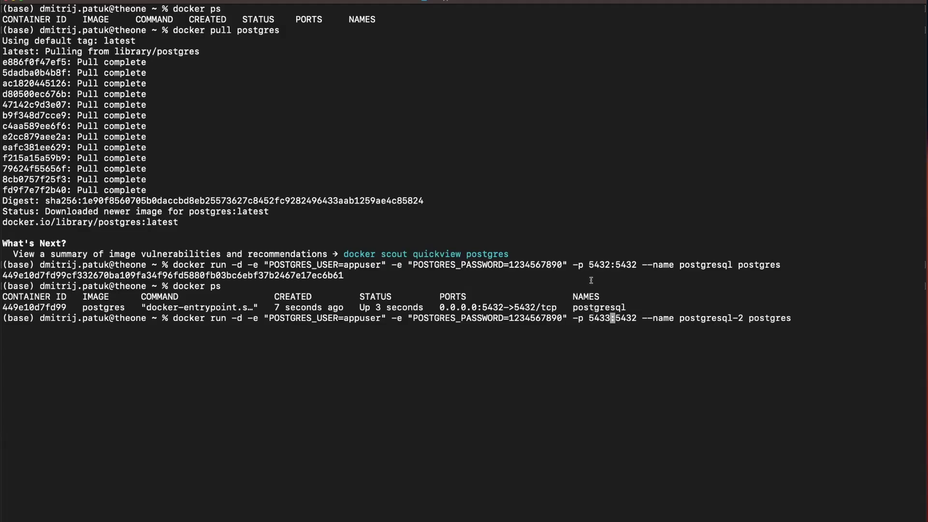
pyautogui.moveTo(587, 266); pyautogui.dragTo(623, 267)
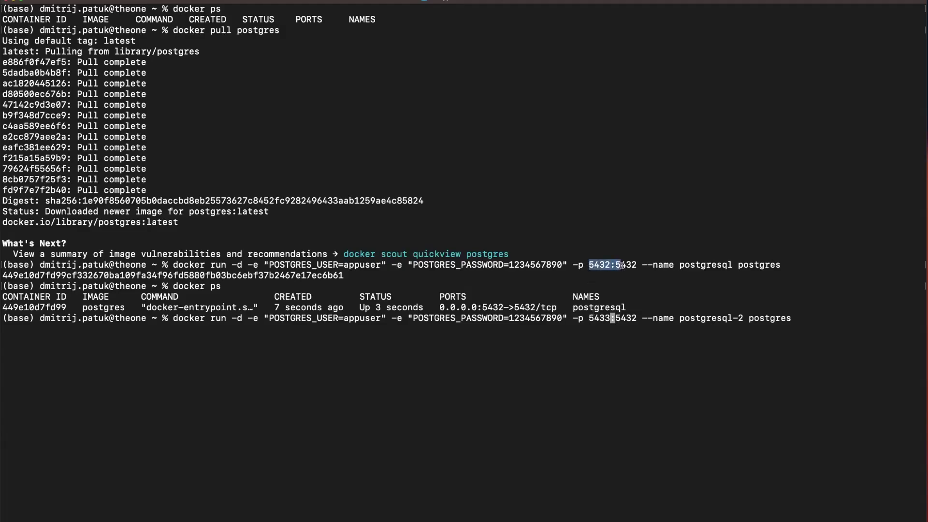
pyautogui.click(609, 318)
pyautogui.press('Return')
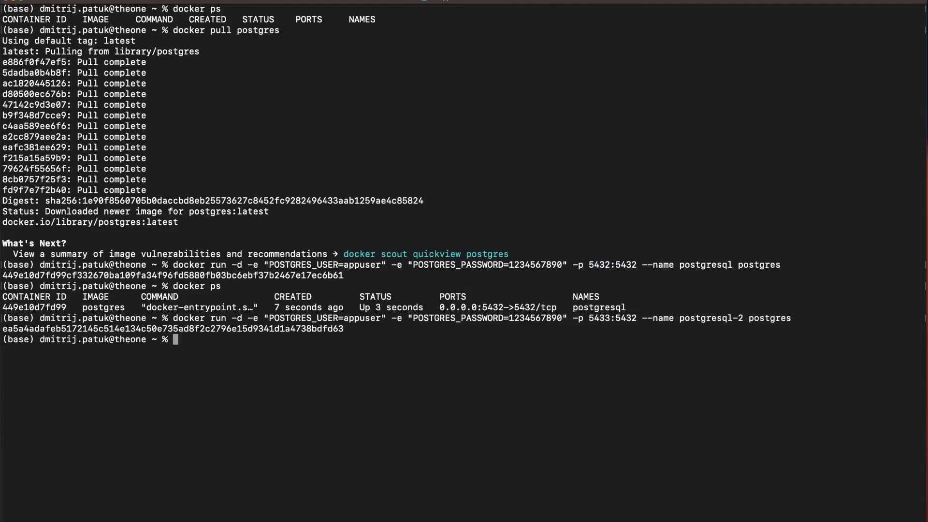
pyautogui.write('docker ps')
pyautogui.press('Return')
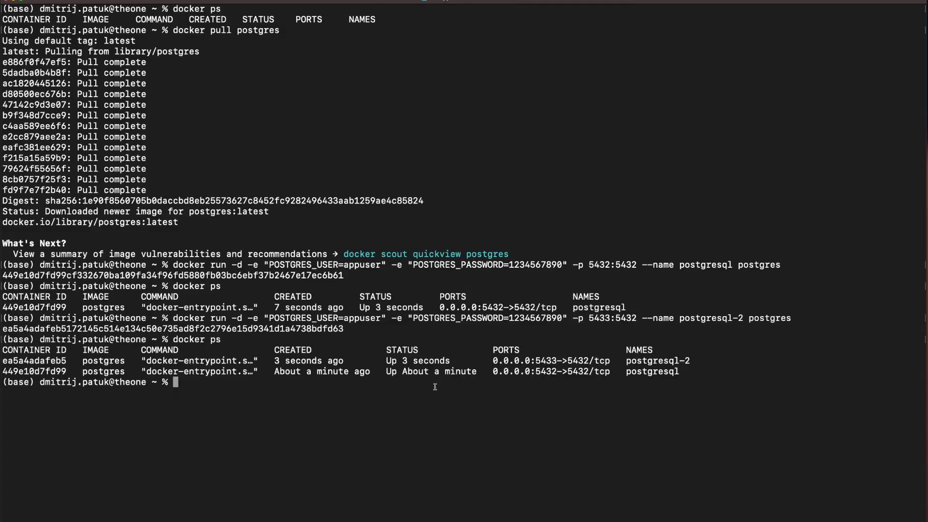
# - Rerun it as postgresql-3 on host port 5434 and confirm all three containers with docker ps
pyautogui.press('Up')
pyautogui.press('Up')
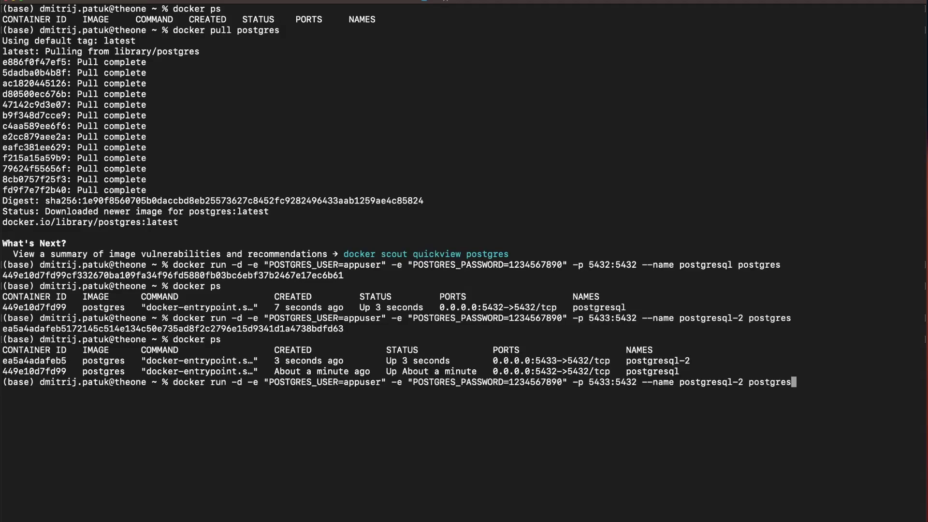
pyautogui.press('Left')
pyautogui.press('Left')
pyautogui.press('Left')
pyautogui.press('Left')
pyautogui.press('Left')
pyautogui.press('Left')
pyautogui.press('Left')
pyautogui.press('Left')
pyautogui.press('Left')
pyautogui.press('Left')
pyautogui.press('Right')
pyautogui.press('BackSpace')
pyautogui.write('3')
pyautogui.press('Left')
pyautogui.press('Left')
pyautogui.press('Left')
pyautogui.press('Left')
pyautogui.press('Left')
pyautogui.press('Left')
pyautogui.press('Left')
pyautogui.press('Left')
pyautogui.press('Left')
pyautogui.press('Left')
pyautogui.press('Left')
pyautogui.press('Left')
pyautogui.press('Left')
pyautogui.press('Left')
pyautogui.press('Left')
pyautogui.press('Left')
pyautogui.press('Left')
pyautogui.press('Left')
pyautogui.press('Left')
pyautogui.press('Left')
pyautogui.press('Left')
pyautogui.press('Left')
pyautogui.press('Left')
pyautogui.press('Left')
pyautogui.press('Left')
pyautogui.press('BackSpace')
pyautogui.write('4')
pyautogui.press('Return')
pyautogui.write('docker ps')
pyautogui.press('Return')
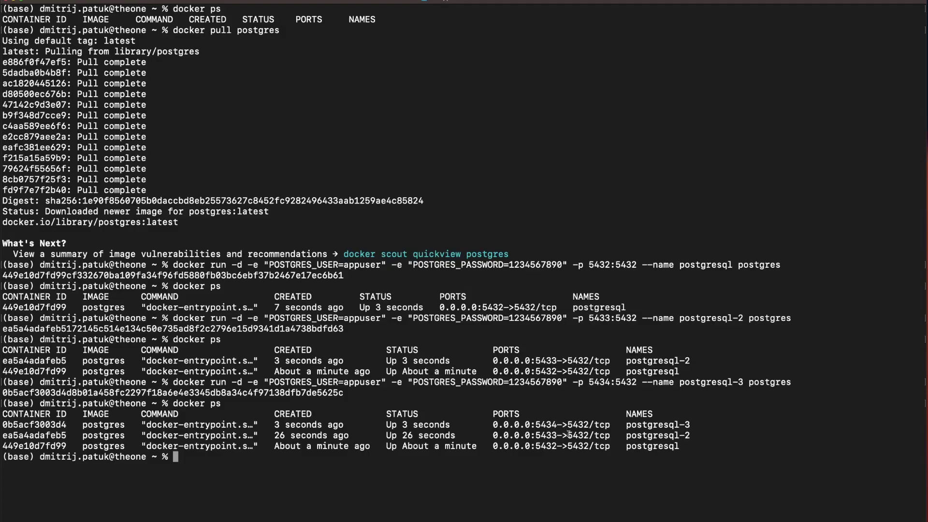
pyautogui.moveTo(525, 426); pyautogui.dragTo(586, 424)
pyautogui.click(541, 443)
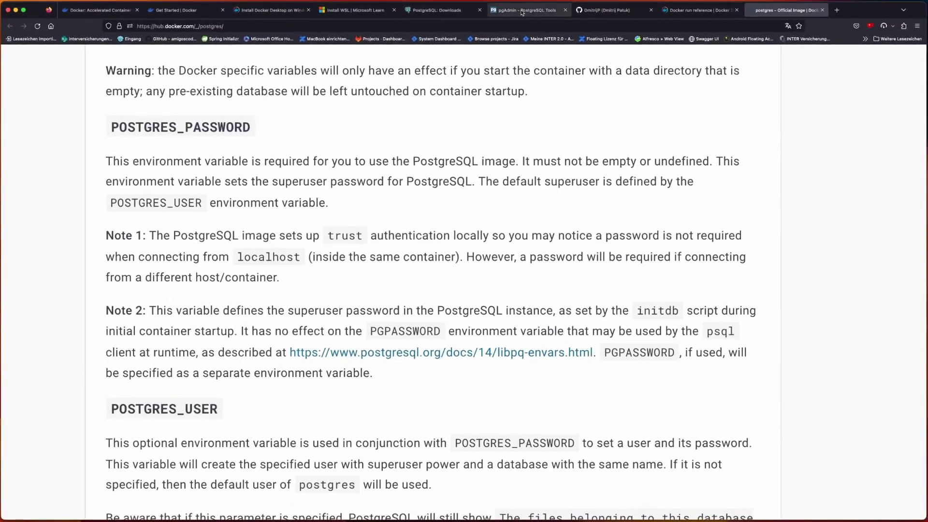
# - Go from pgadmin.org Download > Container to Docker Hub's dpage/pgadmin4 page and copy its pull command
pyautogui.click(522, 11)
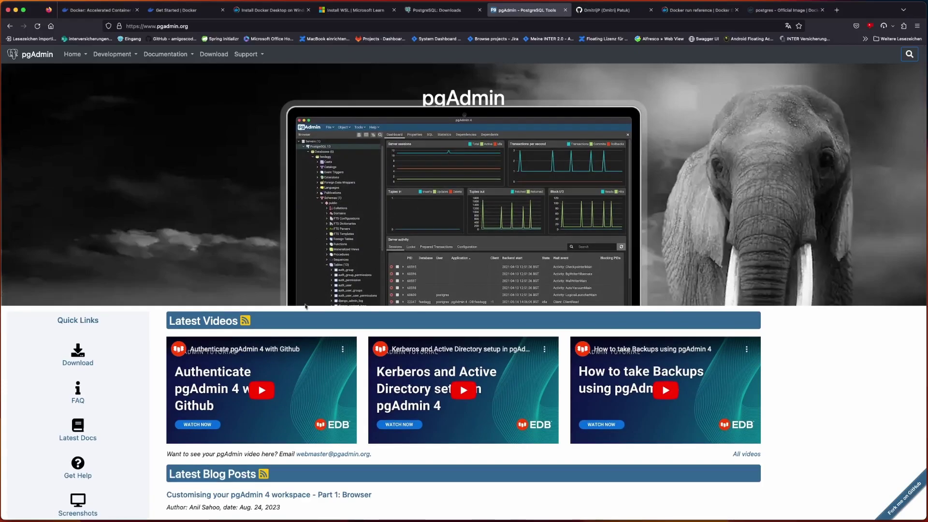
pyautogui.scroll(-5, 291, 246)
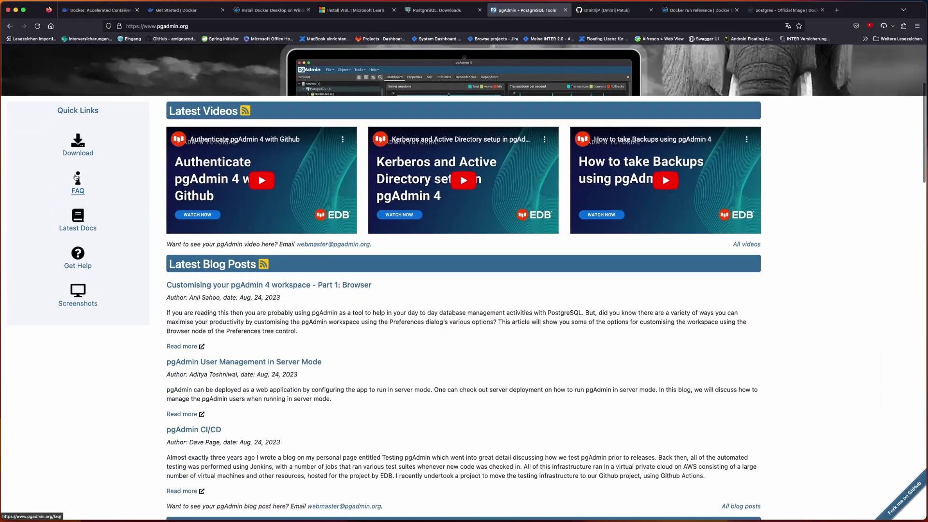
pyautogui.click(80, 149)
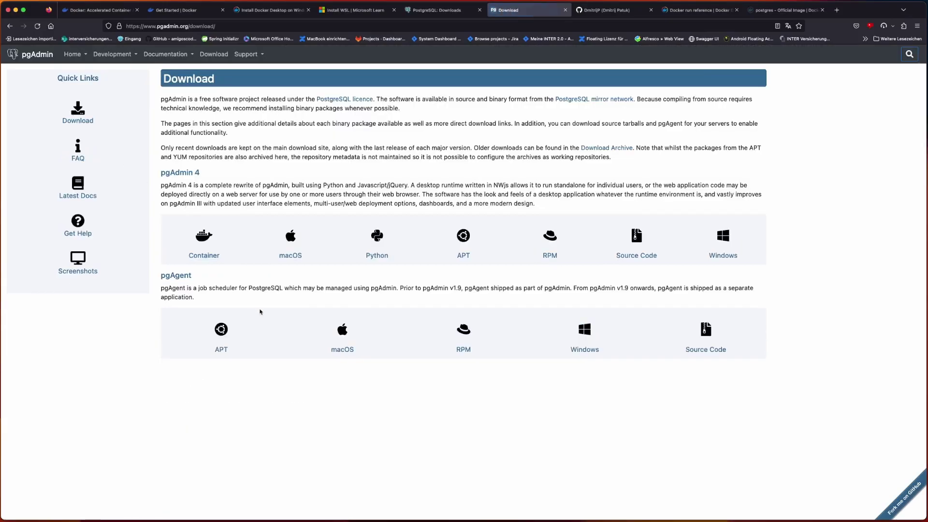
pyautogui.click(205, 242)
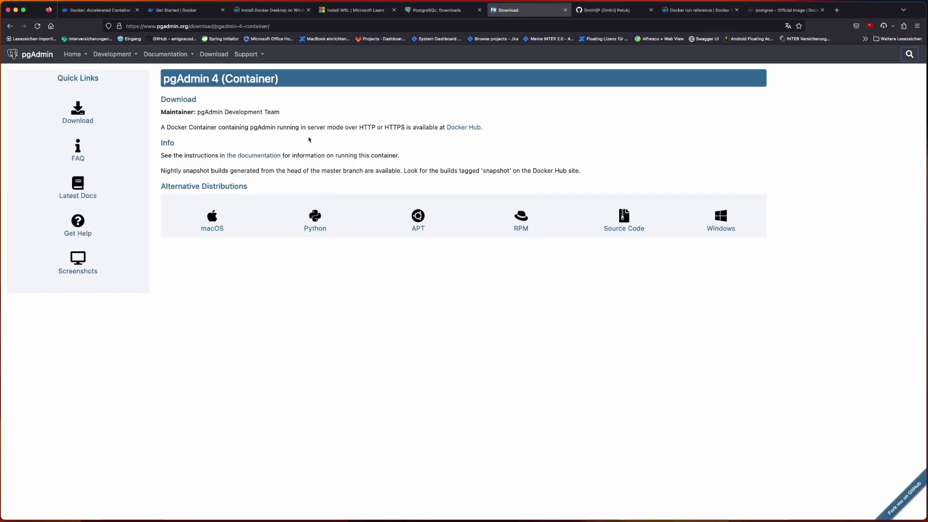
pyautogui.click(468, 128)
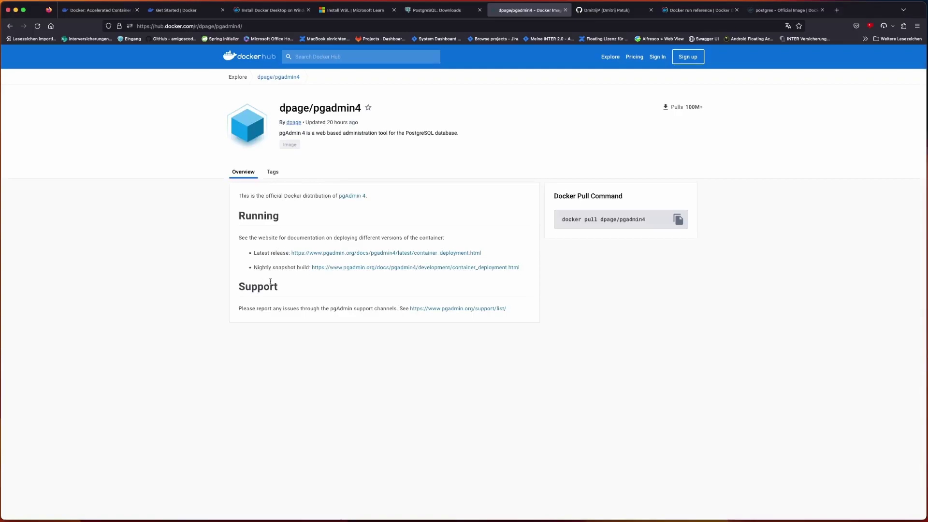
pyautogui.scroll(-3, 302, 189)
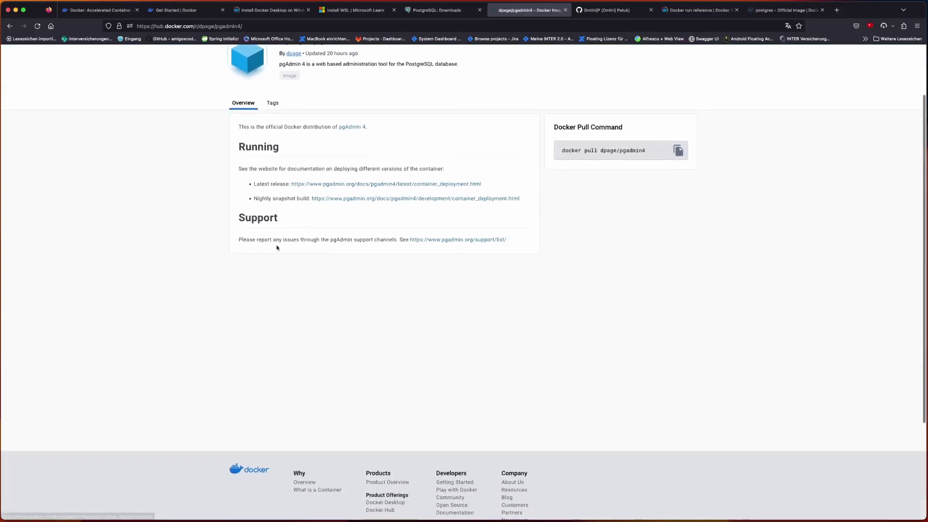
pyautogui.click(453, 13)
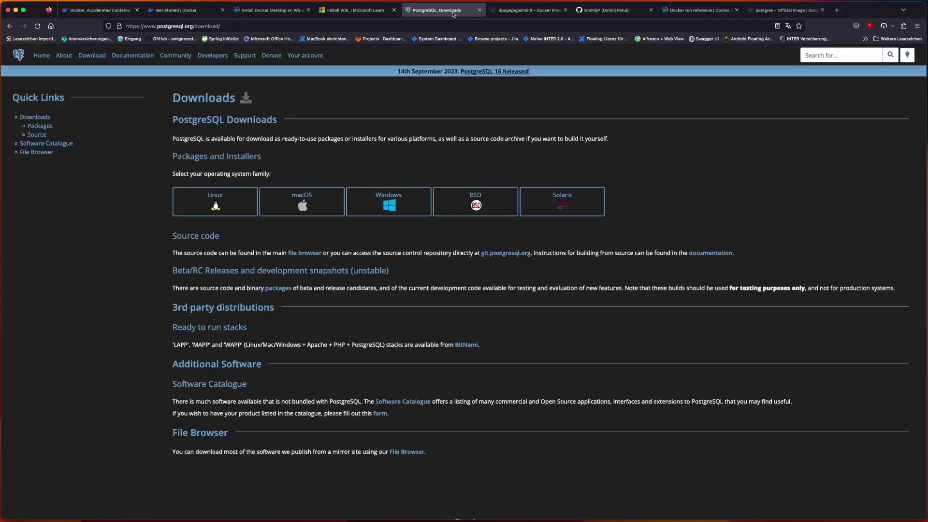
pyautogui.click(543, 14)
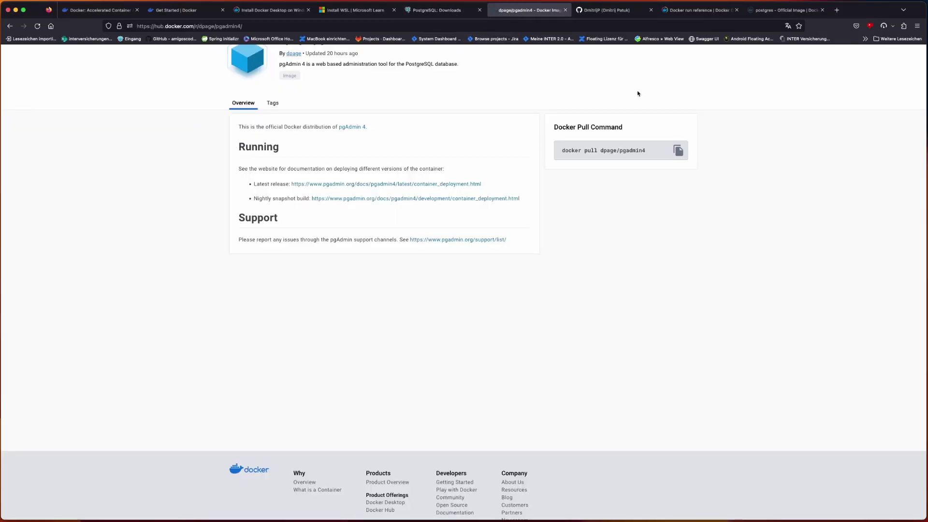
pyautogui.click(676, 152)
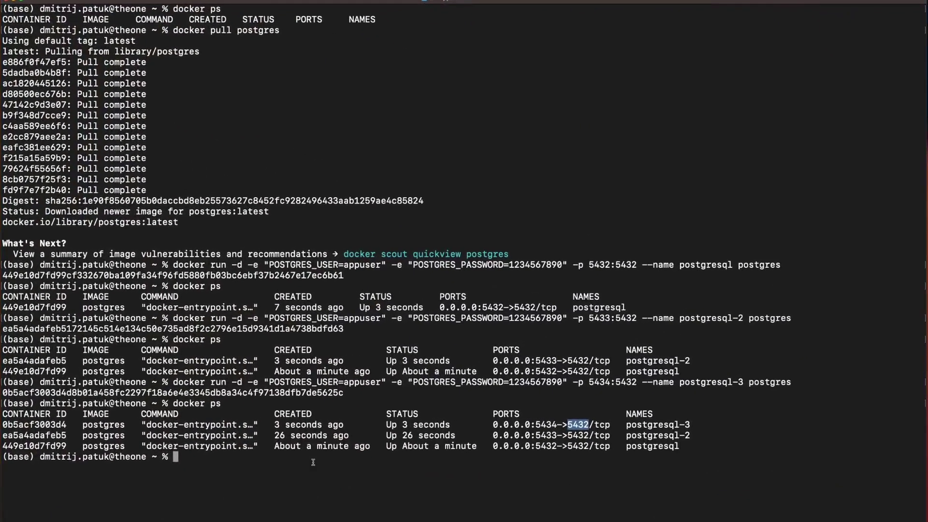
# - Paste and run docker pull dpage/pgadmin4 at the Terminal prompt
pyautogui.rightClick(314, 462)
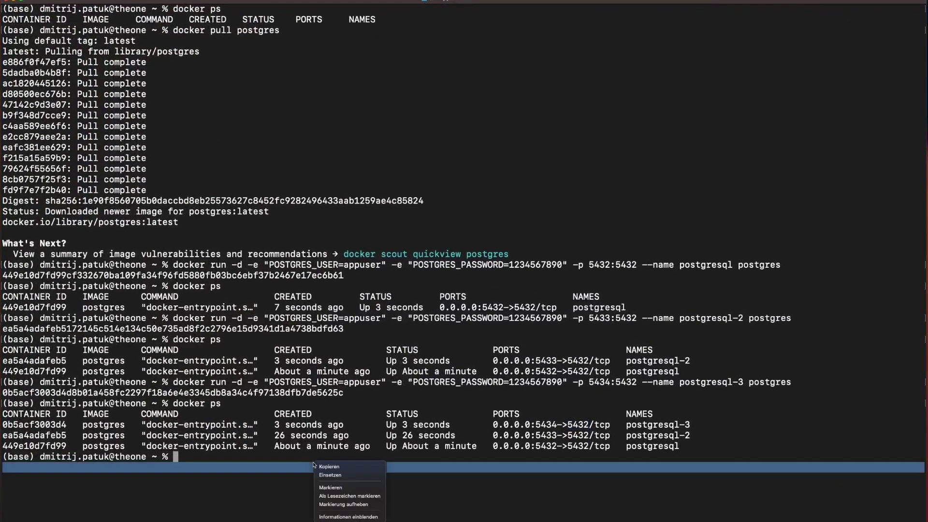
pyautogui.click(327, 475)
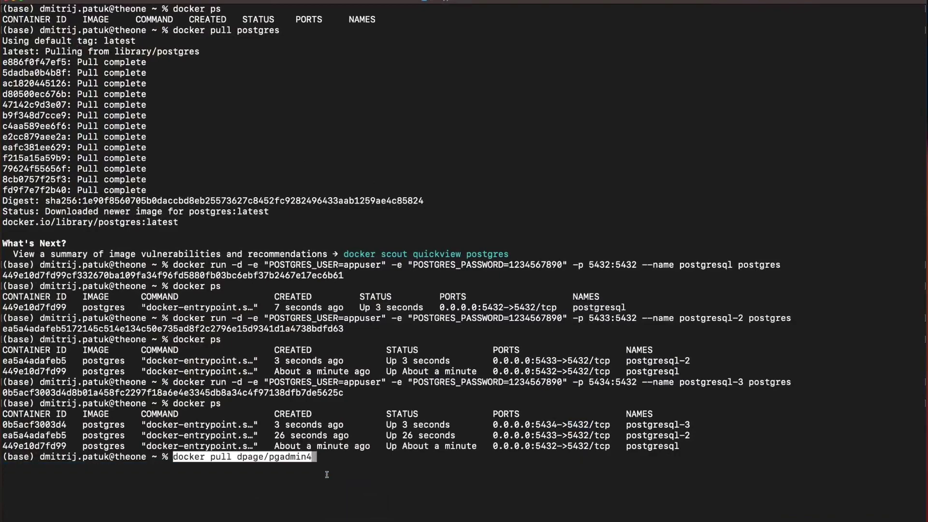
pyautogui.press('Return')
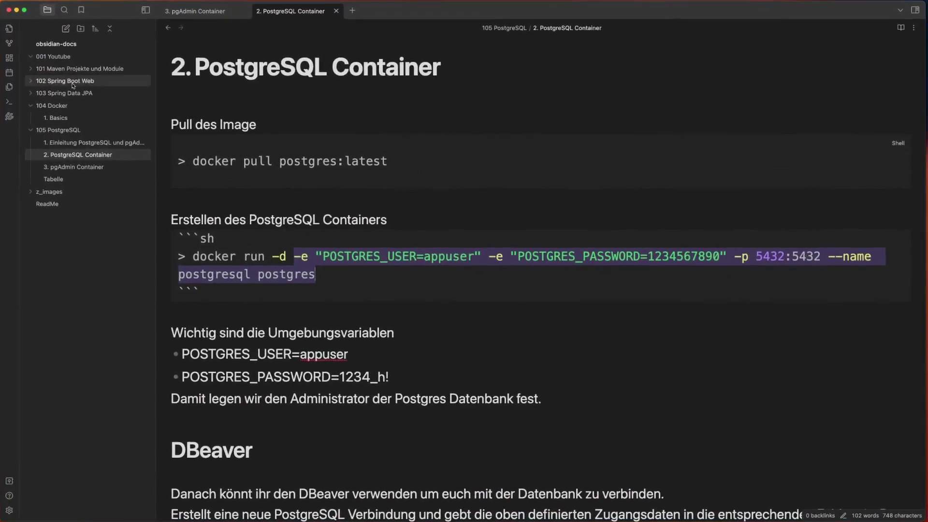
# - In the 3. pgAdmin Container note, replace the default password, drop 'user.' from the e-mail, and select the command
pyautogui.click(70, 166)
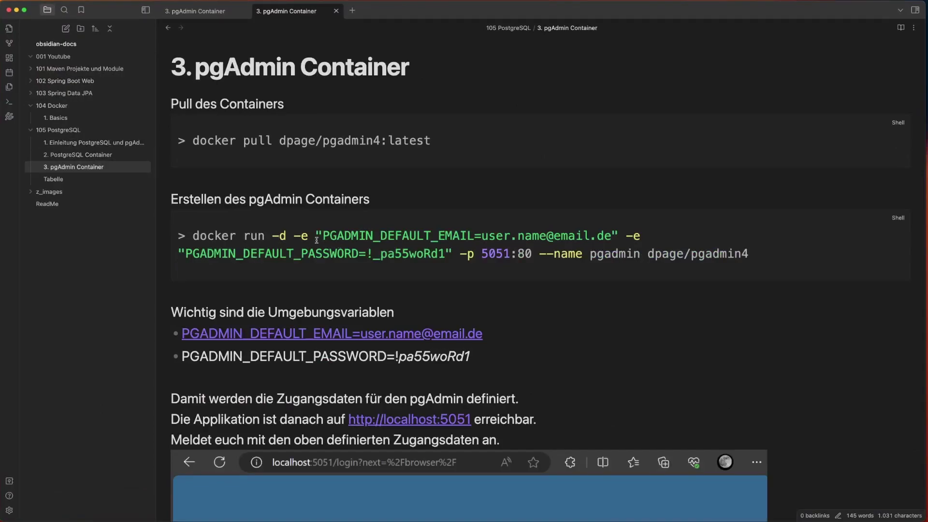
pyautogui.moveTo(320, 237); pyautogui.dragTo(607, 237)
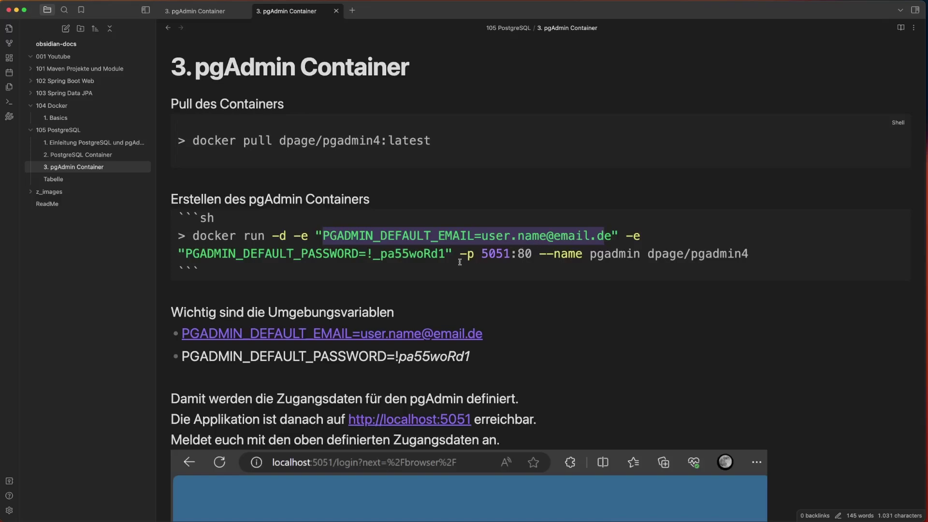
pyautogui.click(447, 254)
pyautogui.moveTo(447, 254); pyautogui.dragTo(367, 255)
pyautogui.write('123456789')
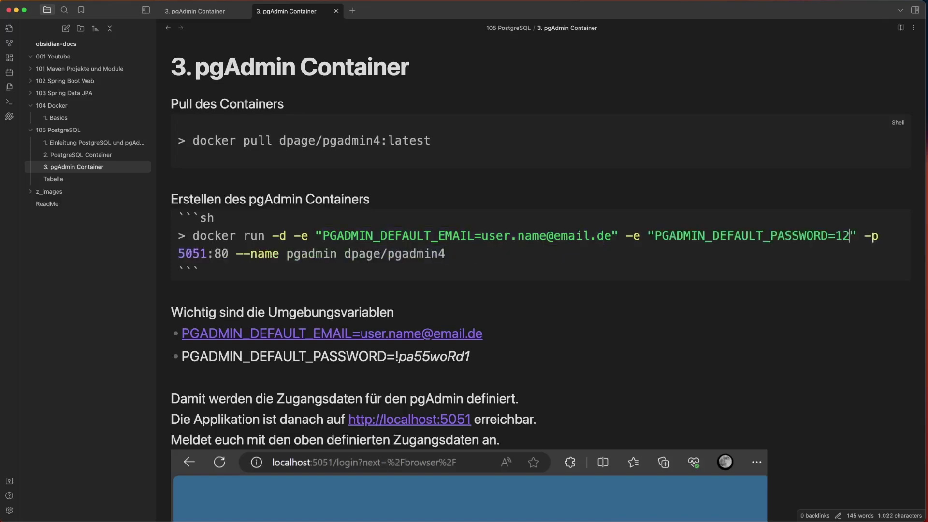
pyautogui.write('0')
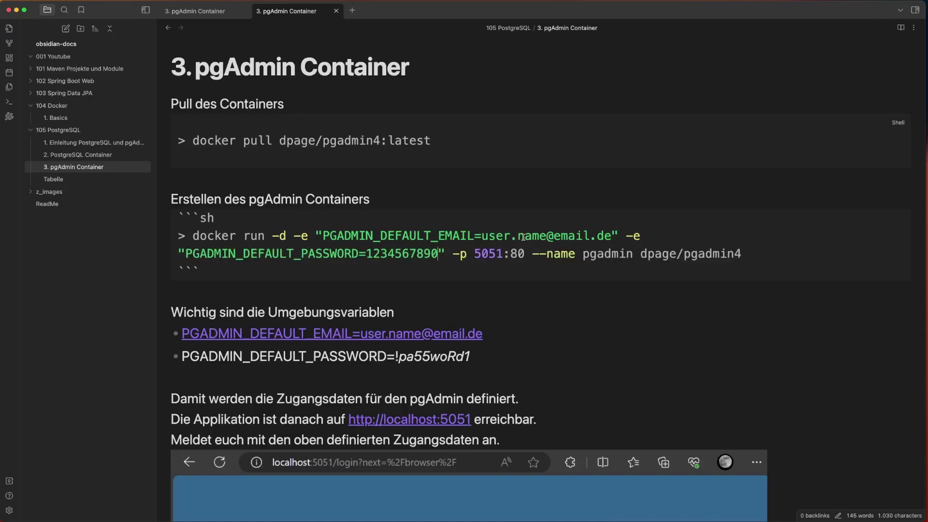
pyautogui.moveTo(518, 236); pyautogui.dragTo(484, 238)
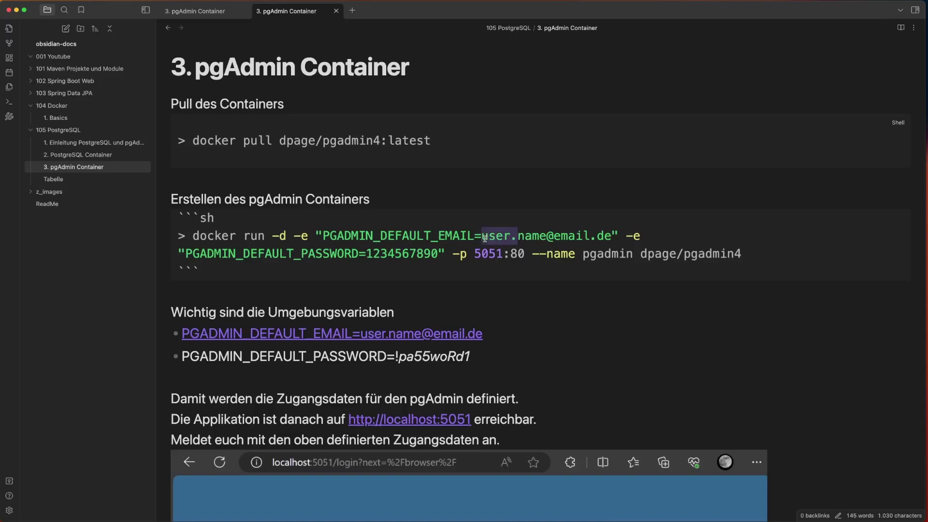
pyautogui.press('BackSpace')
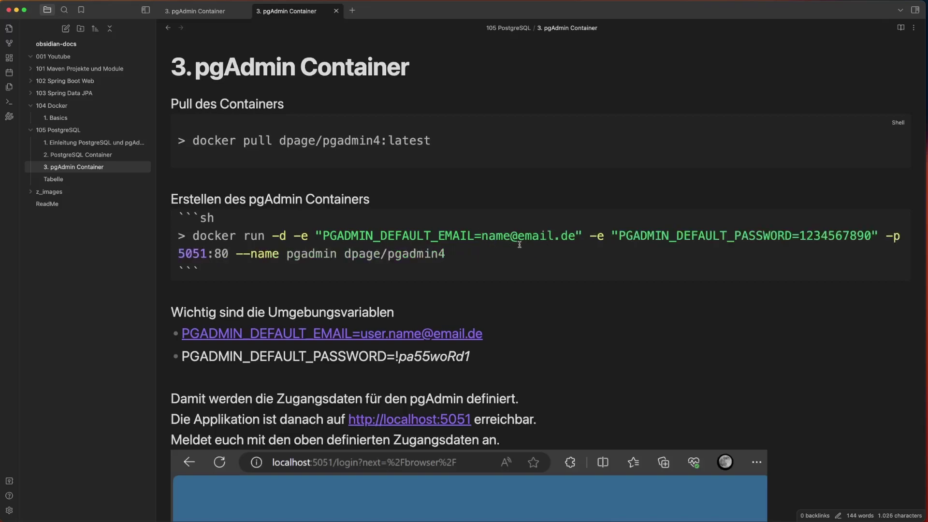
pyautogui.moveTo(487, 254); pyautogui.dragTo(191, 237)
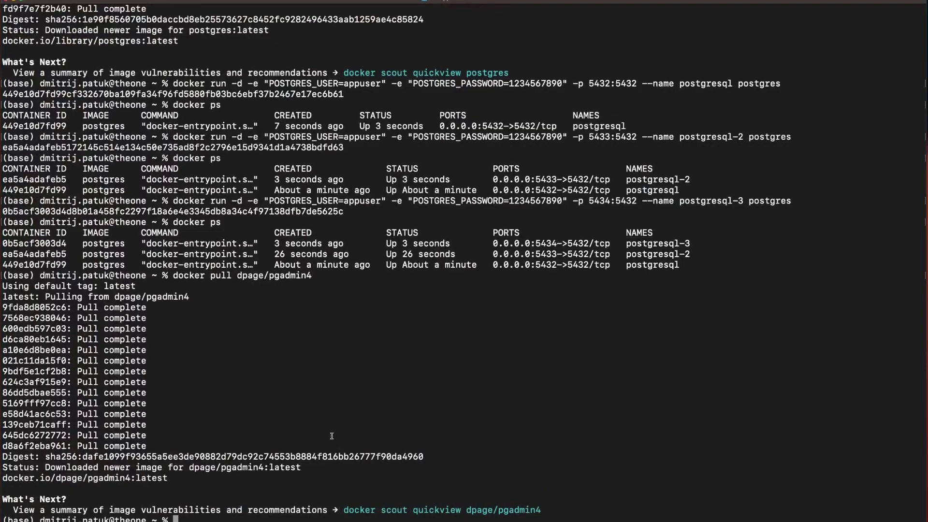
# - Paste and run the pgAdmin docker run command (-p 5051:80, --name pgadmin), then list containers with docker ps
pyautogui.rightClick(306, 467)
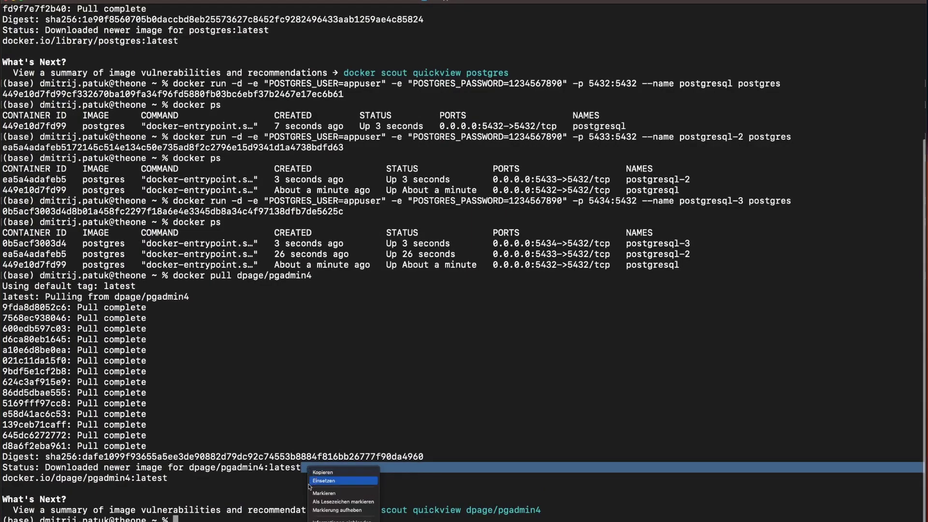
pyautogui.click(319, 481)
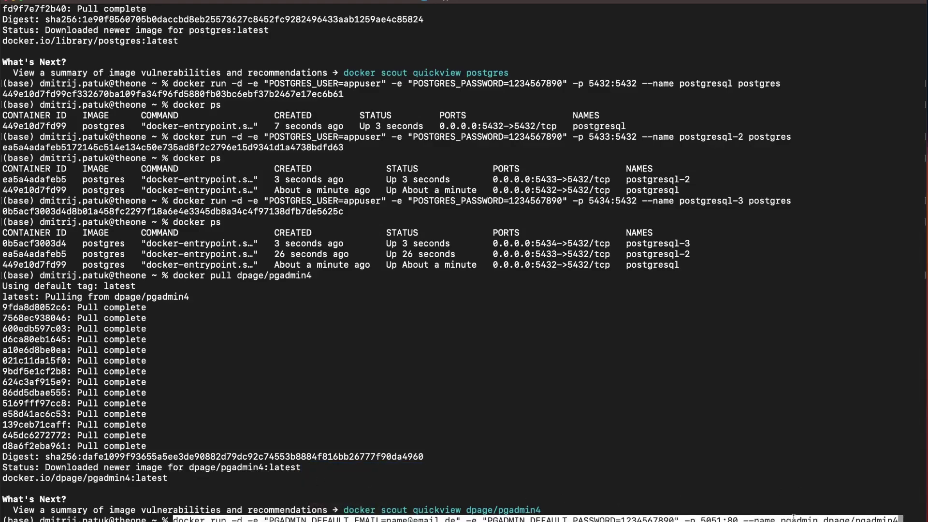
pyautogui.press('Return')
pyautogui.write('docker ps')
pyautogui.press('Return')
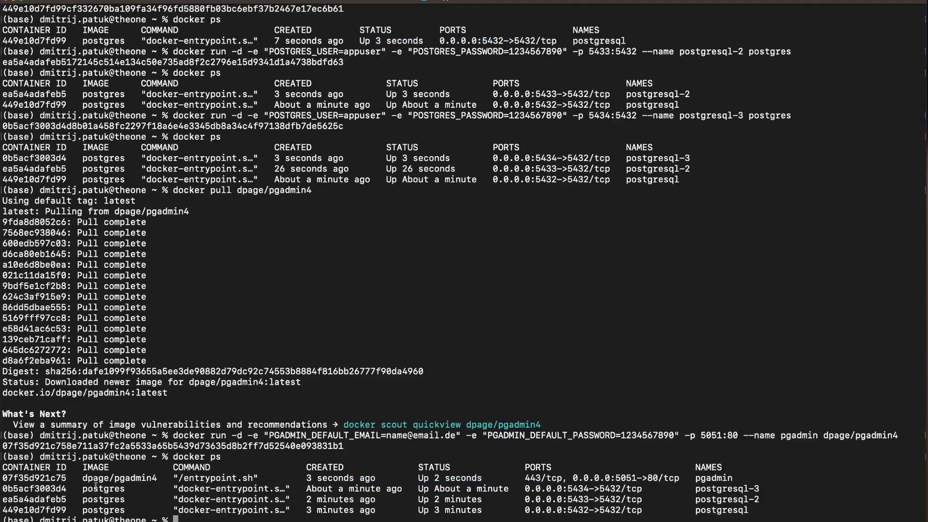
pyautogui.moveTo(84, 478); pyautogui.dragTo(221, 489)
pyautogui.click(518, 481)
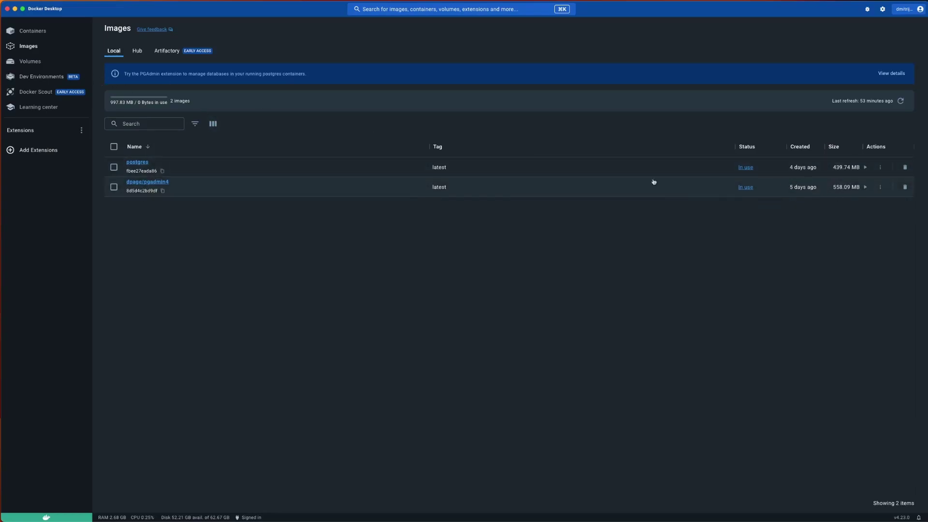
# - From Docker Desktop's Containers list, open the pgadmin container's 5051:80 port link
pyautogui.click(14, 31)
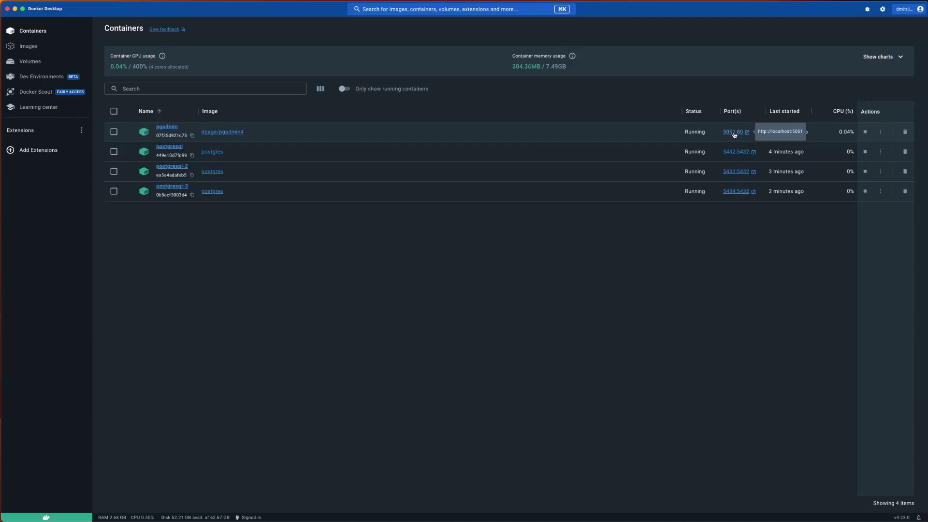
pyautogui.click(732, 132)
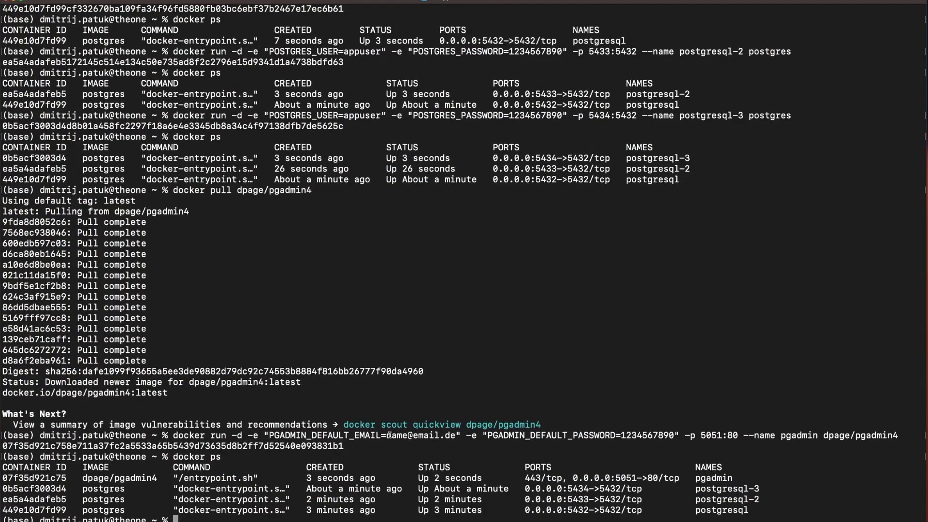
# - Log in to pgAdmin with the e-mail copied from the run command and the account password
pyautogui.moveTo(386, 436); pyautogui.dragTo(454, 435)
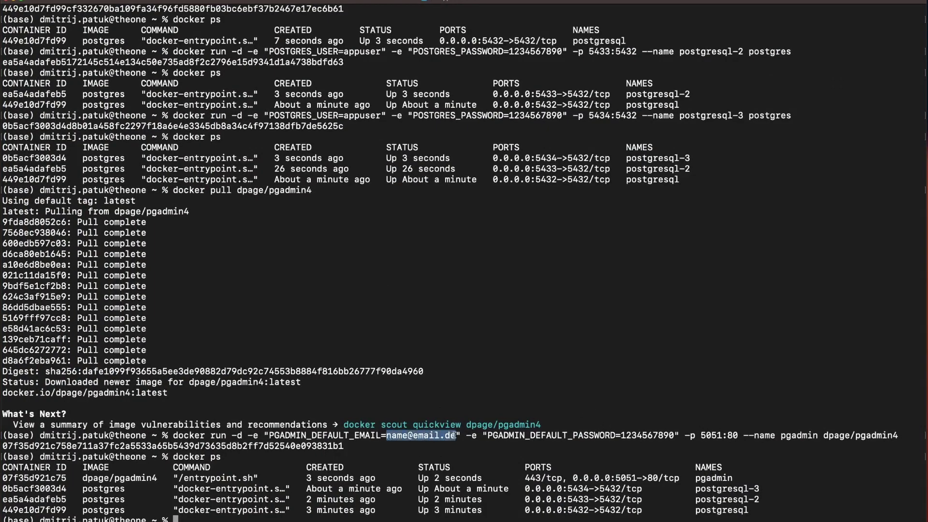
pyautogui.rightClick(455, 435)
pyautogui.click(489, 499)
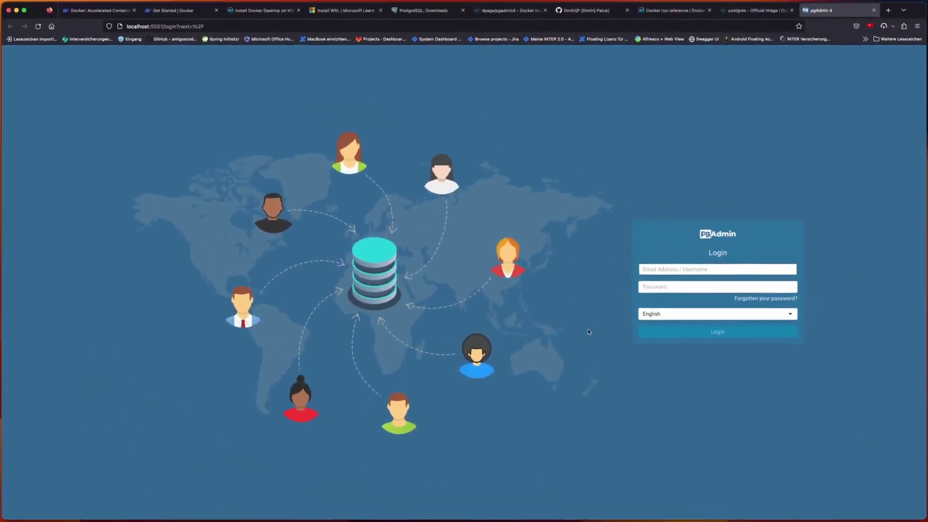
pyautogui.press('super+v')
pyautogui.click(671, 287)
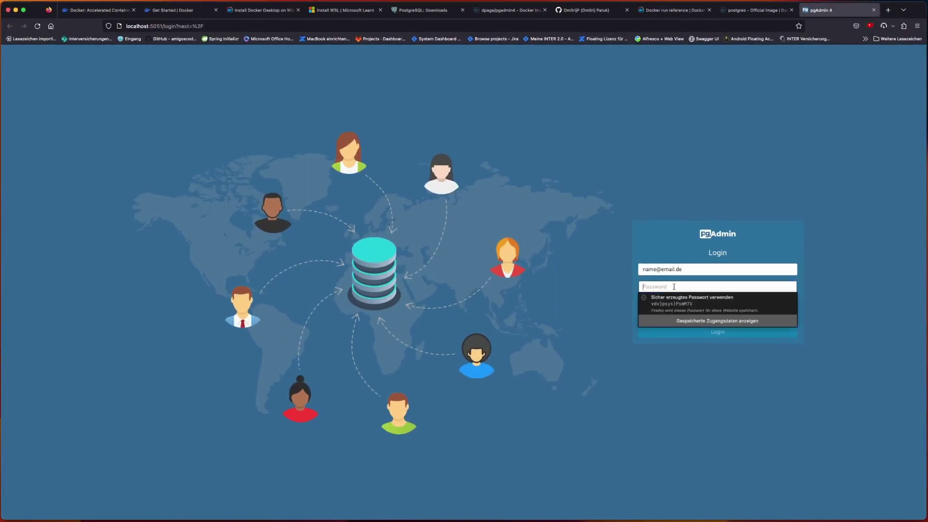
pyautogui.write('root123')
pyautogui.click(682, 333)
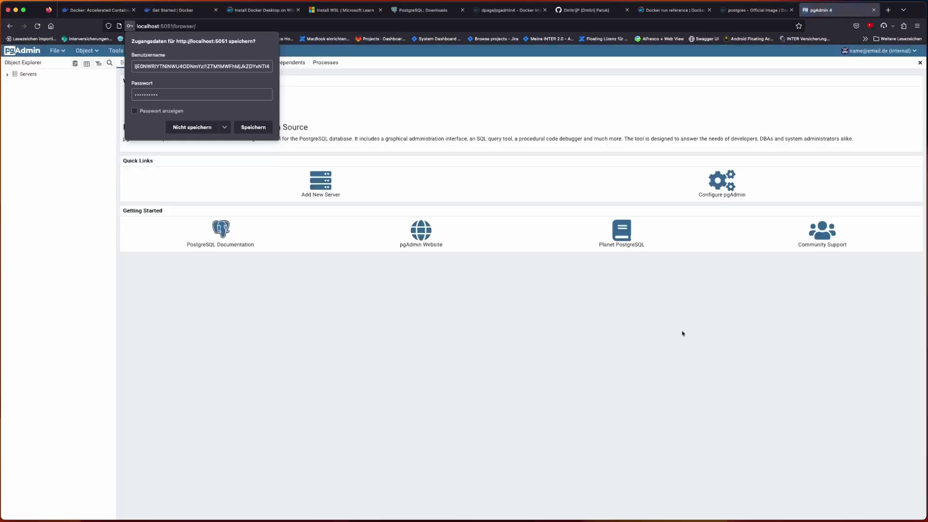
pyautogui.press('Escape')
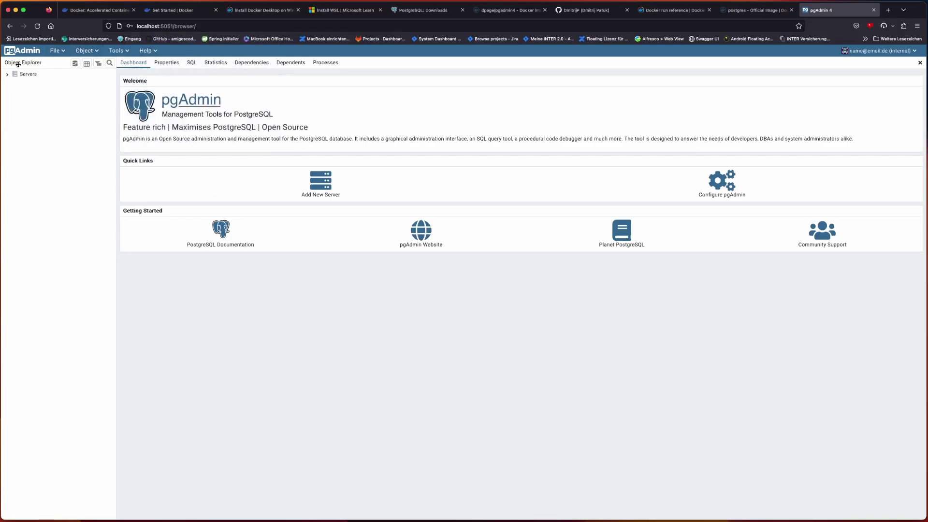
# - Register a new server named server-1 via Servers > Register > Server and select its Connection port 5432
pyautogui.click(9, 76)
pyautogui.rightClick(23, 75)
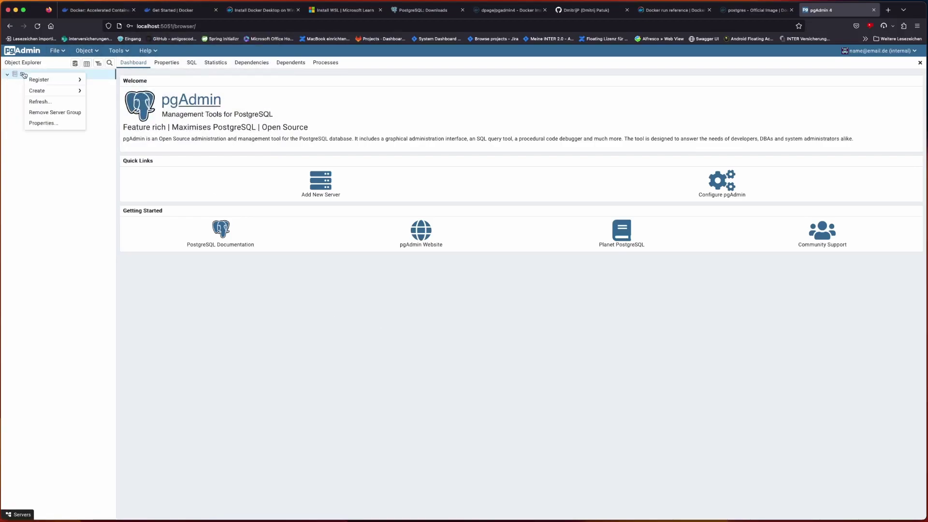
pyautogui.moveTo(39, 82)
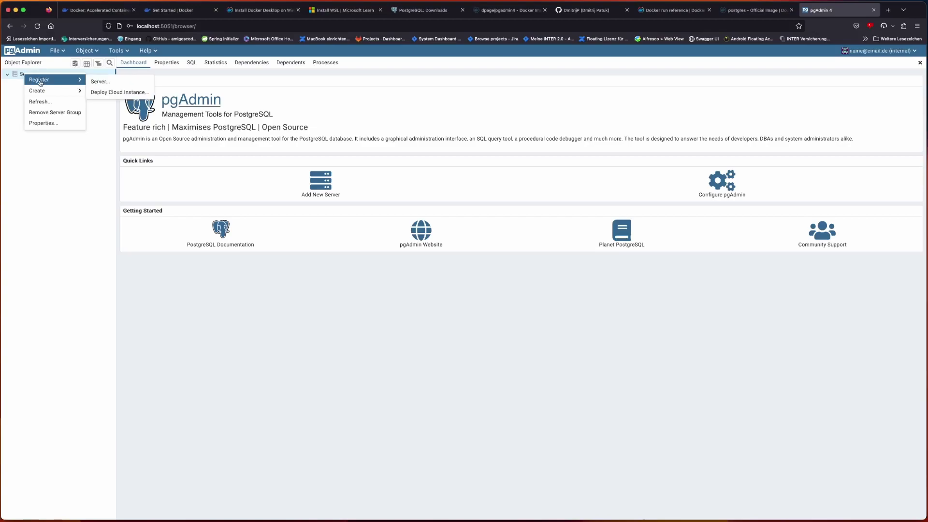
pyautogui.click(100, 81)
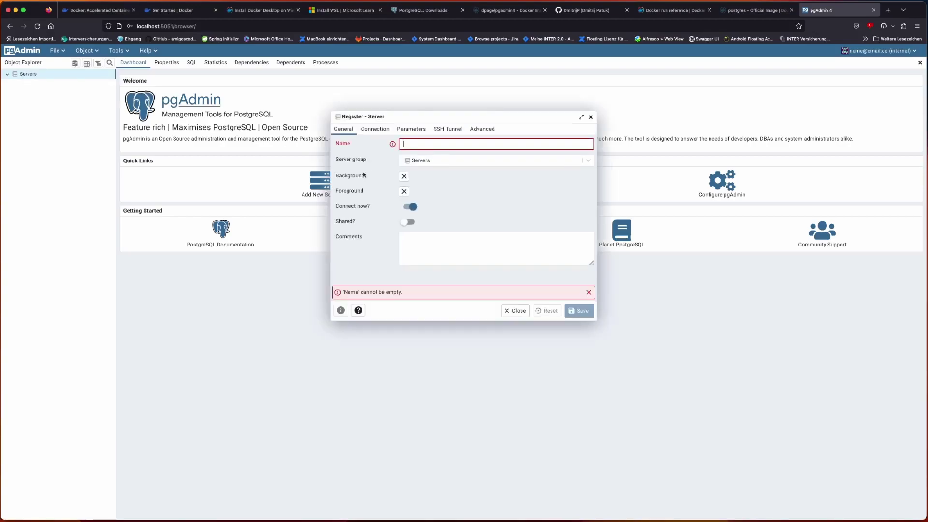
pyautogui.write('server-1')
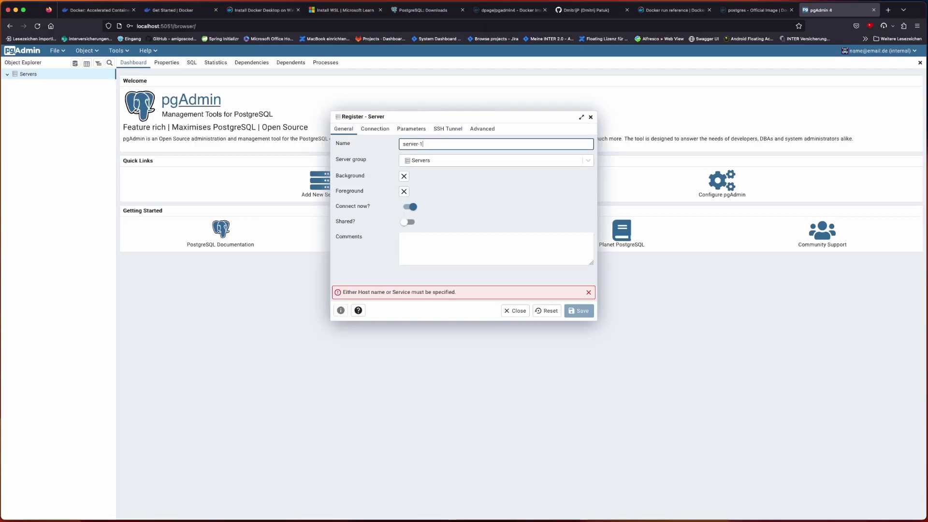
pyautogui.click(373, 129)
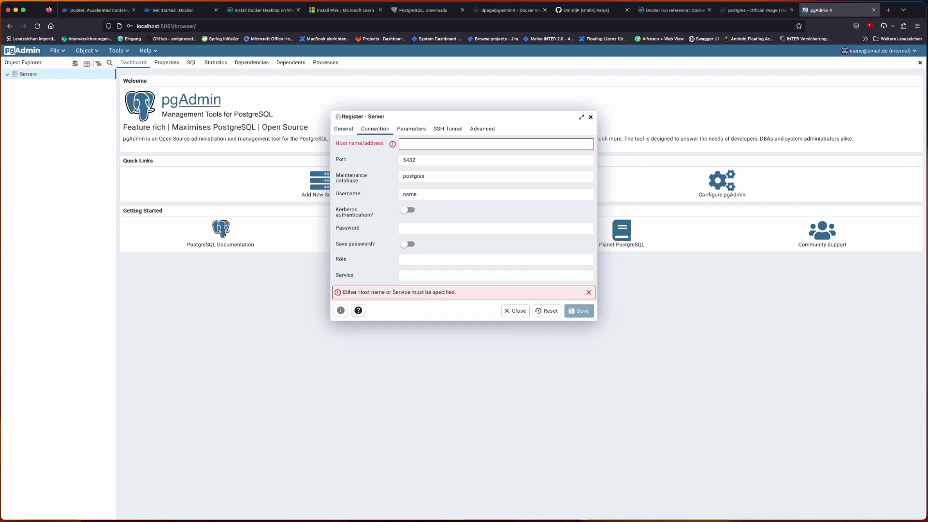
pyautogui.moveTo(500, 116); pyautogui.dragTo(501, 200)
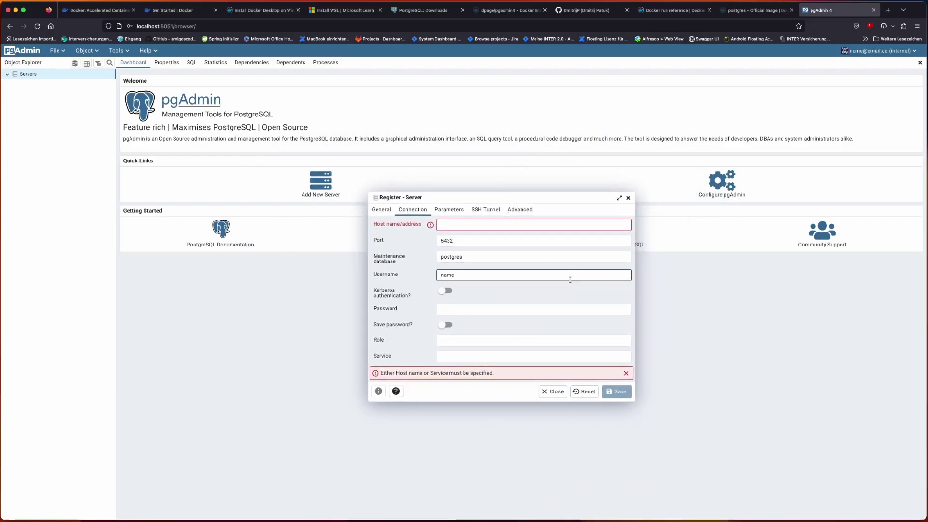
pyautogui.doubleClick(450, 241)
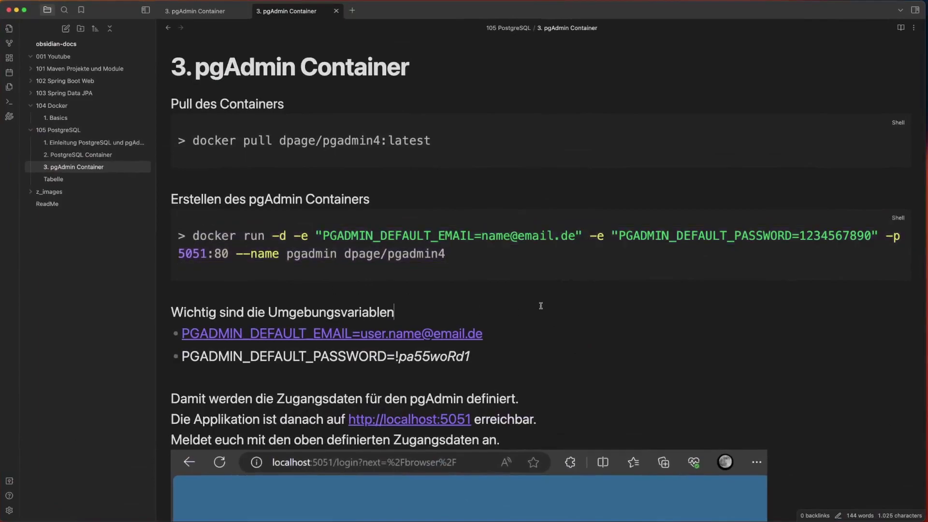
# - Scroll the note to the 'Sowie die Connection' screenshot: host.docker.internal, port 5432, postgres, appuser
pyautogui.scroll(-15, 540, 305)
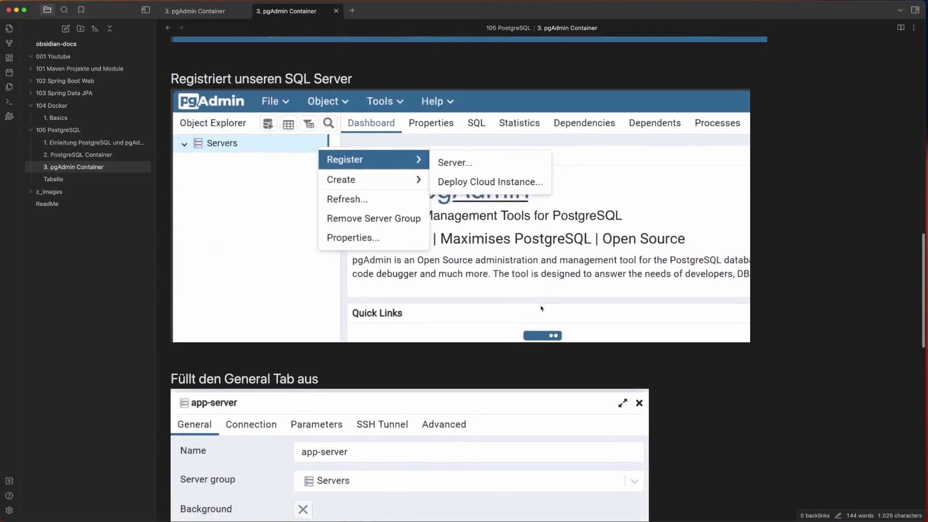
pyautogui.scroll(-15, 541, 308)
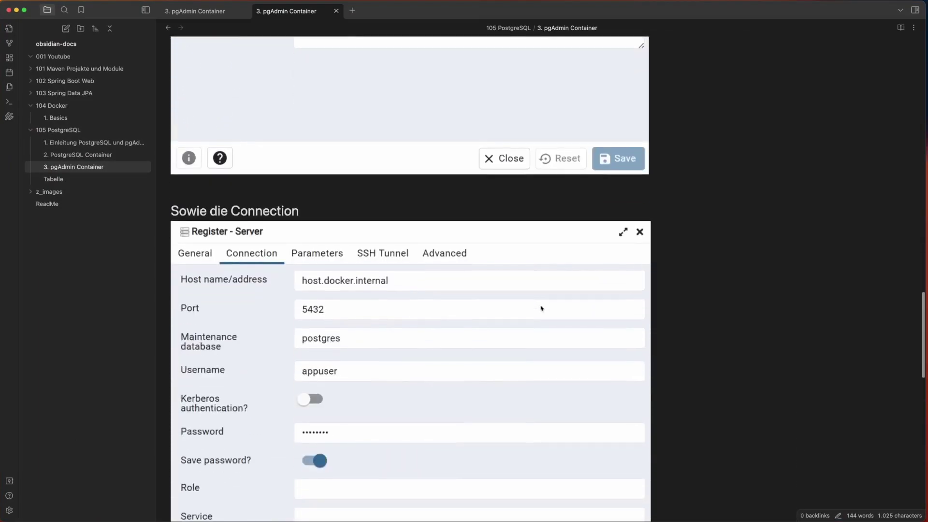
pyautogui.scroll(-3, 540, 308)
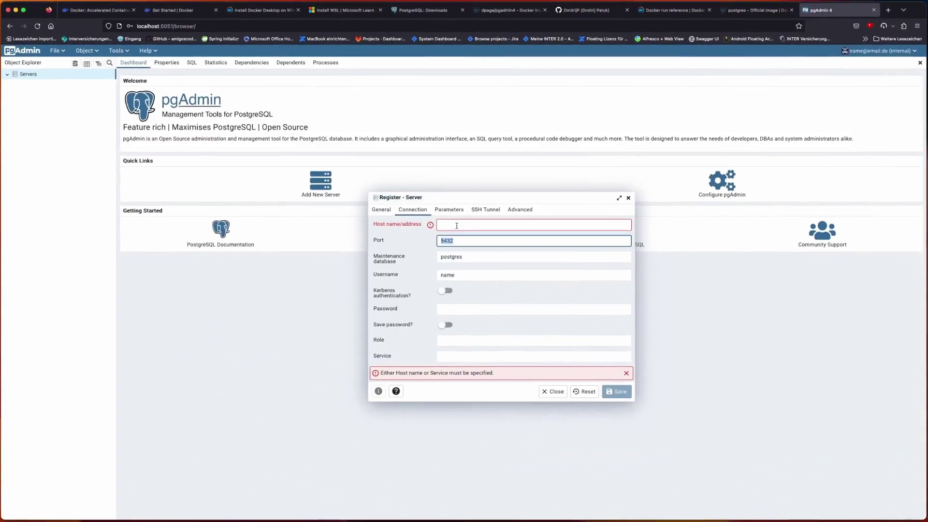
# - Enter host host.docker.internal, username appuser and the password for server-1, then save it
pyautogui.click(457, 225)
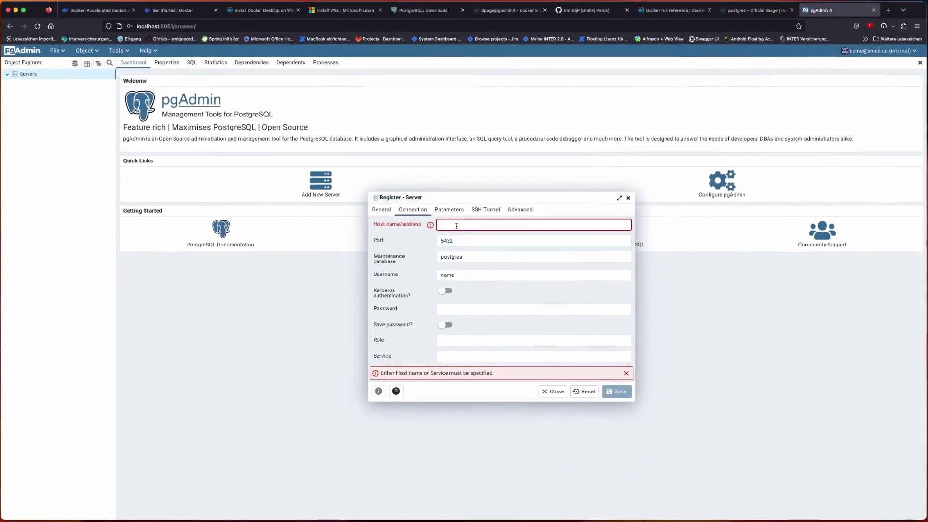
pyautogui.write('host.doc')
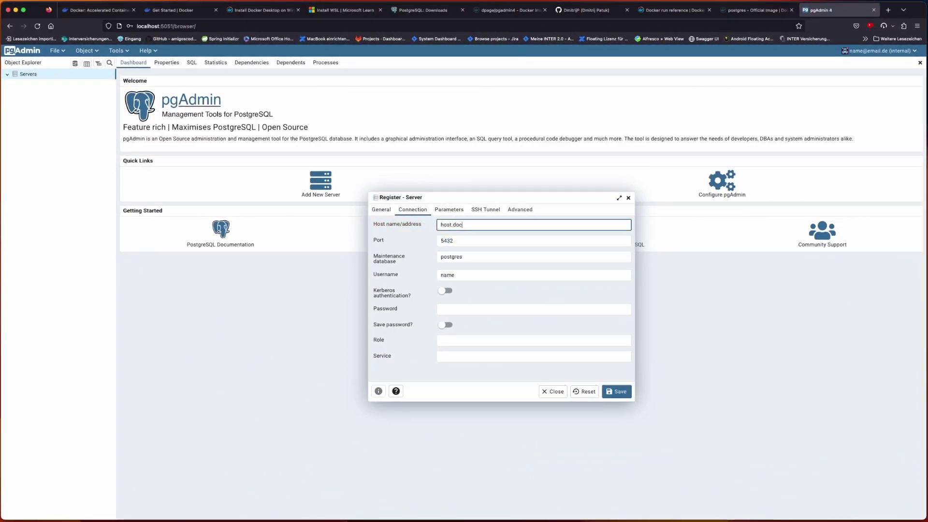
pyautogui.write('ker.internal')
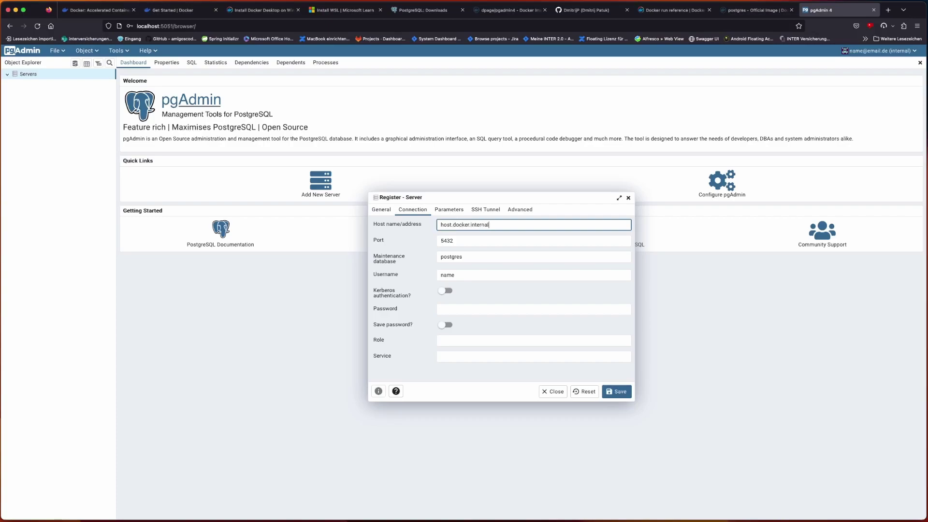
pyautogui.press('super+a')
pyautogui.click(467, 274)
pyautogui.press('super+a')
pyautogui.write('appuser')
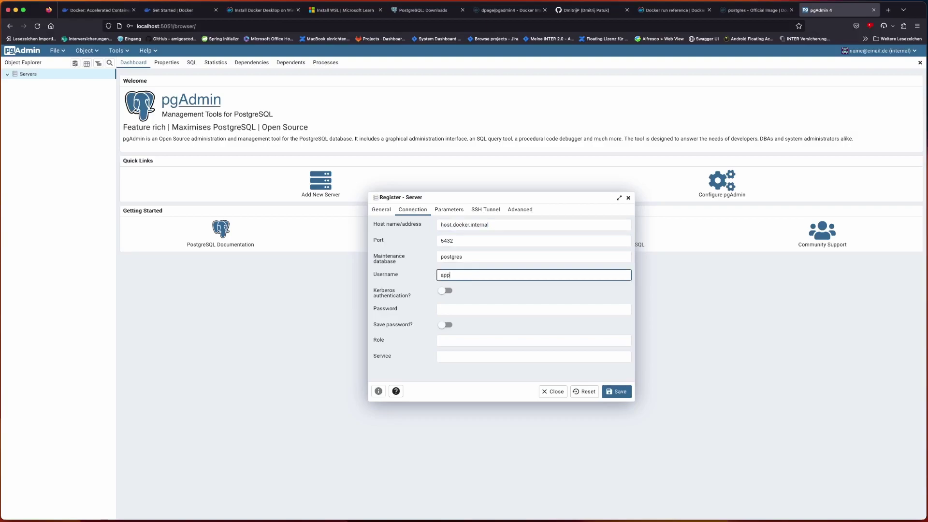
pyautogui.click(457, 307)
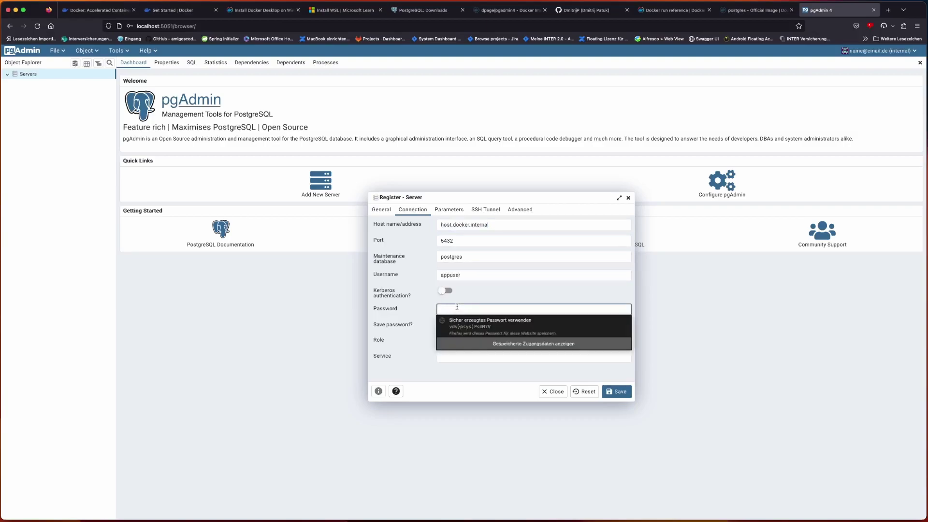
pyautogui.write('pass')
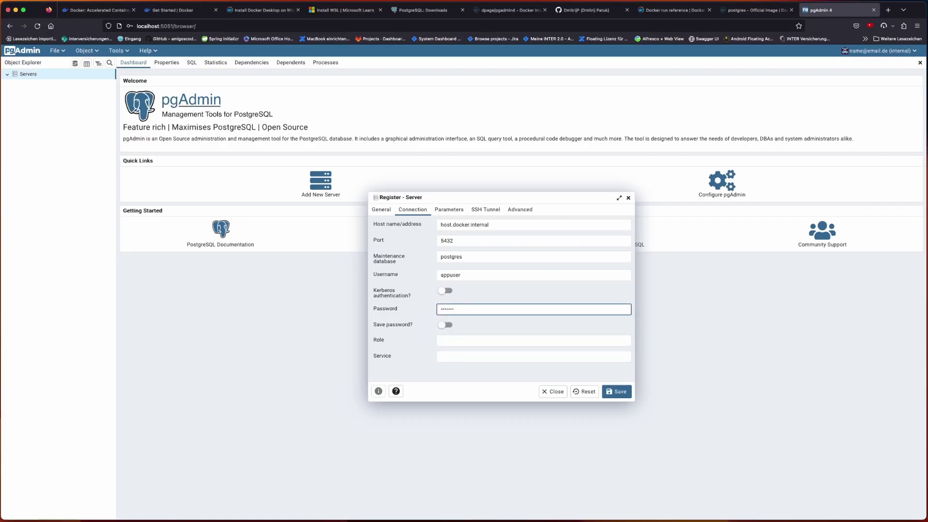
pyautogui.click(616, 392)
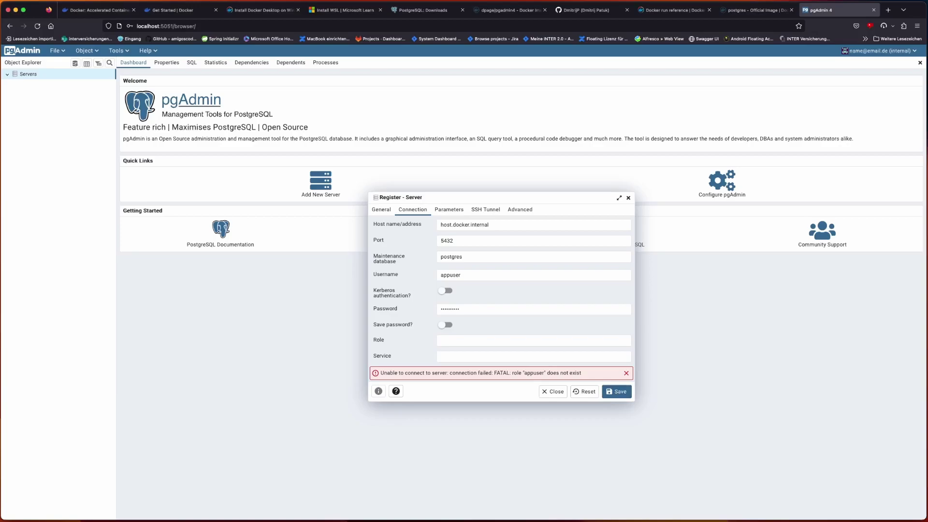
pyautogui.press('super+Tab')
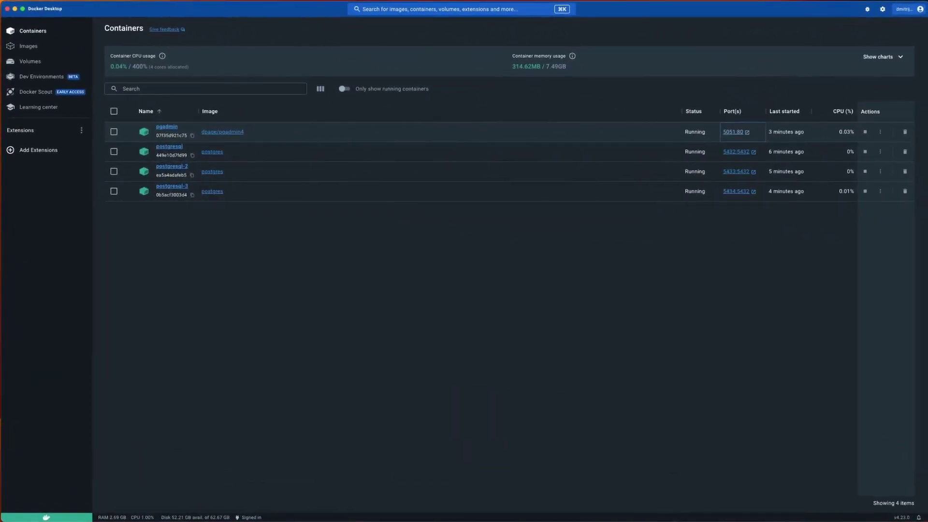
# - Open the postgresql container's logs and select the quoted 'postgres' user name in the first line
pyautogui.click(173, 151)
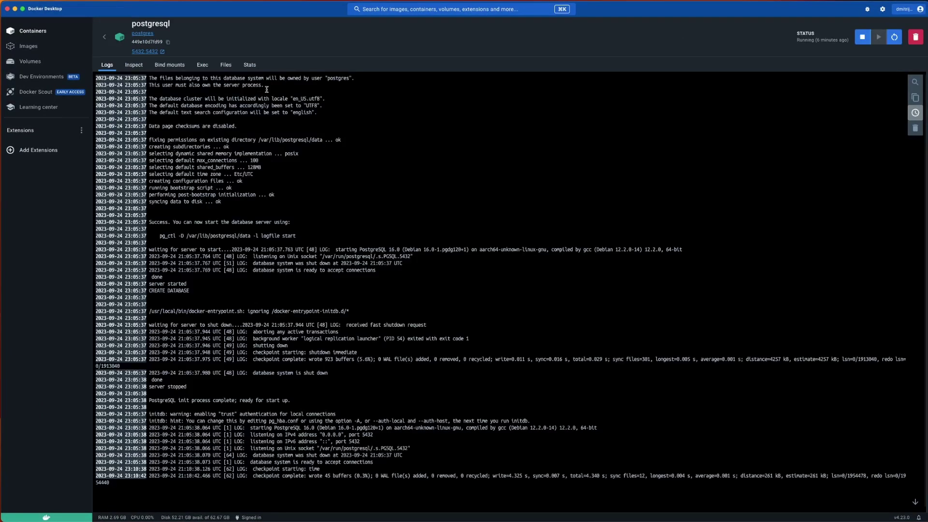
pyautogui.doubleClick(331, 79)
pyautogui.moveTo(360, 77)
pyautogui.mouseDown()
pyautogui.moveTo(370, 78)
pyautogui.moveTo(345, 78)
pyautogui.mouseUp()
pyautogui.click(344, 89)
pyautogui.moveTo(325, 78); pyautogui.dragTo(355, 78)
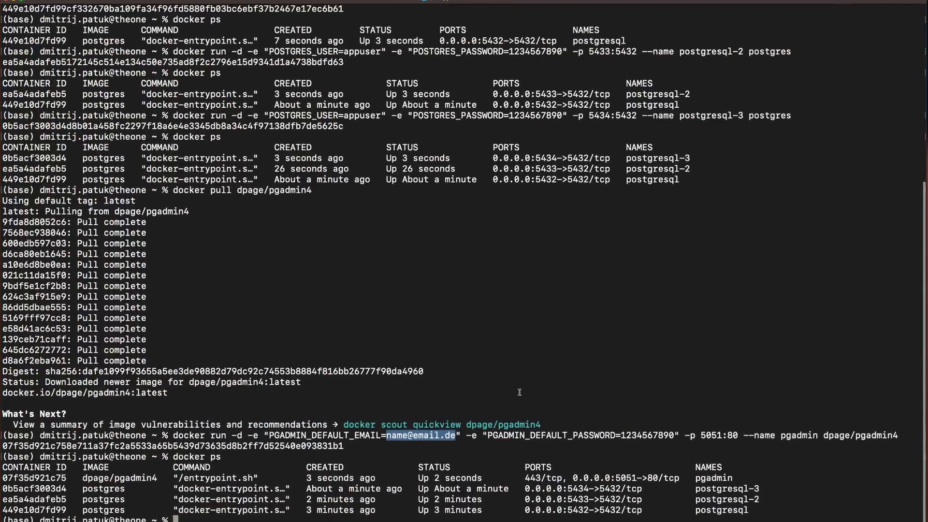
# - Recall the postgresql-3 docker run command and compare its appuser name with the note's connection screenshot
pyautogui.press('Up')
pyautogui.press('Up')
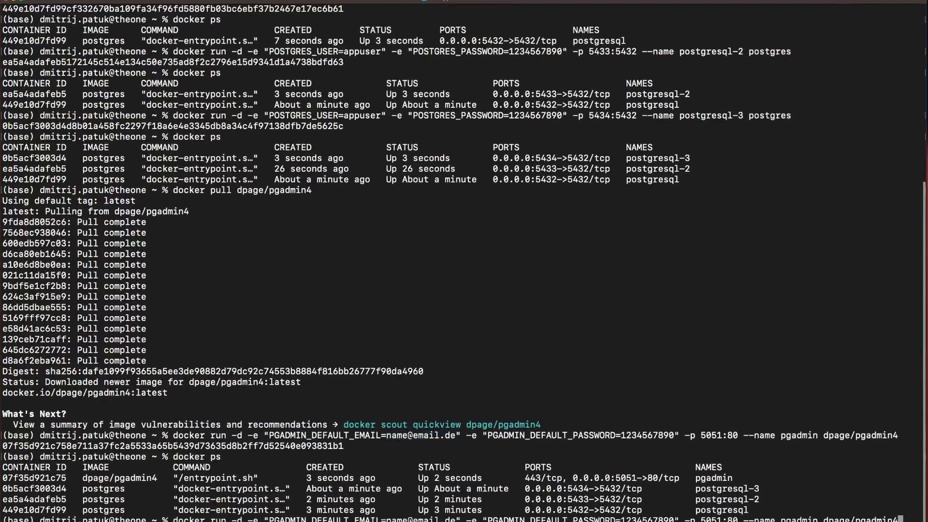
pyautogui.press('Up')
pyautogui.press('Up')
pyautogui.press('Up')
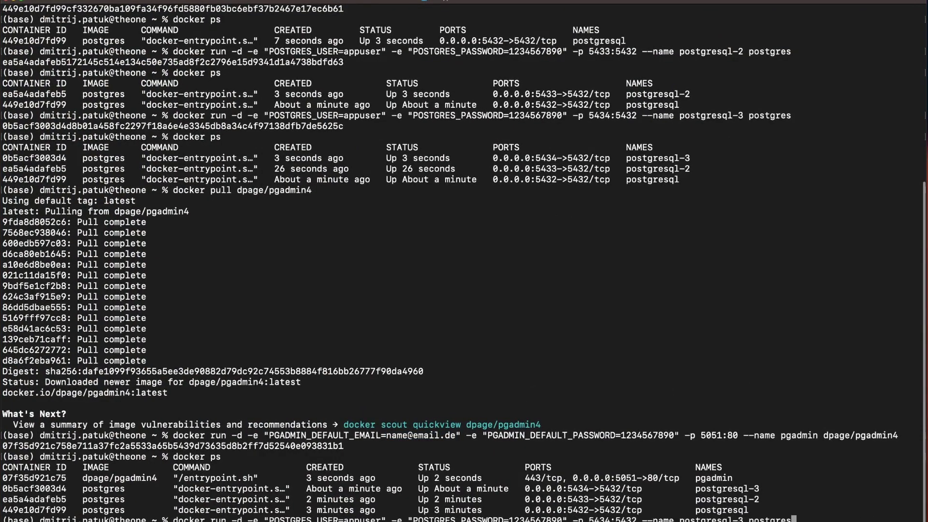
pyautogui.doubleClick(348, 518)
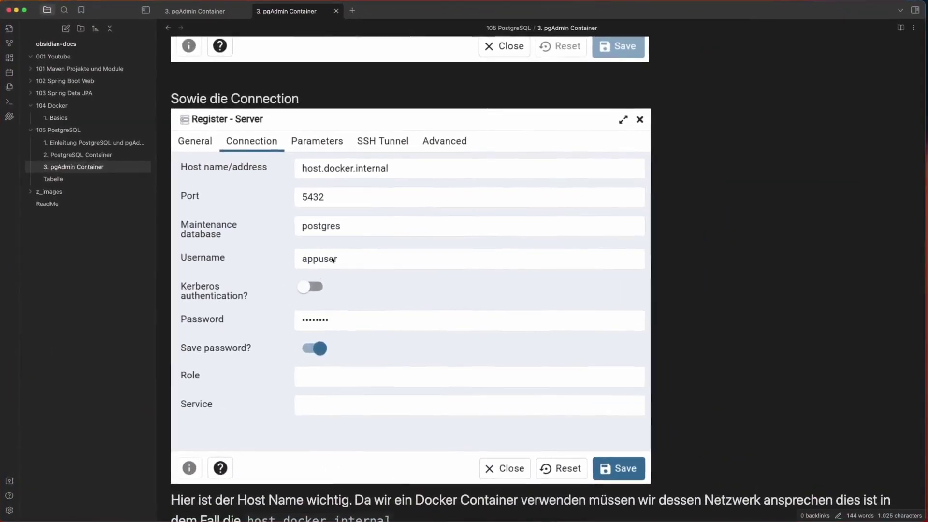
pyautogui.click(332, 260)
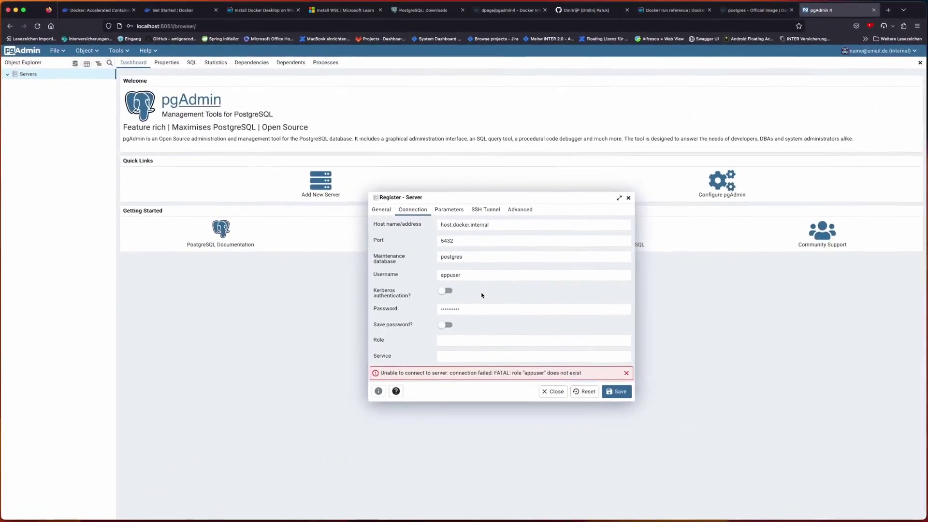
pyautogui.moveTo(461, 275); pyautogui.dragTo(444, 275)
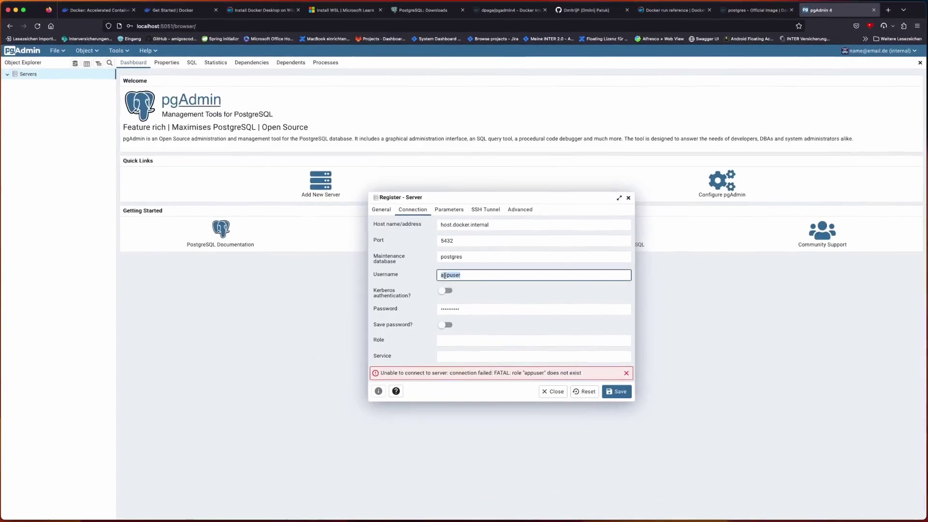
# - Change server-1's username to postgres, save it and dismiss the browser's save-password prompt
pyautogui.write('postgres')
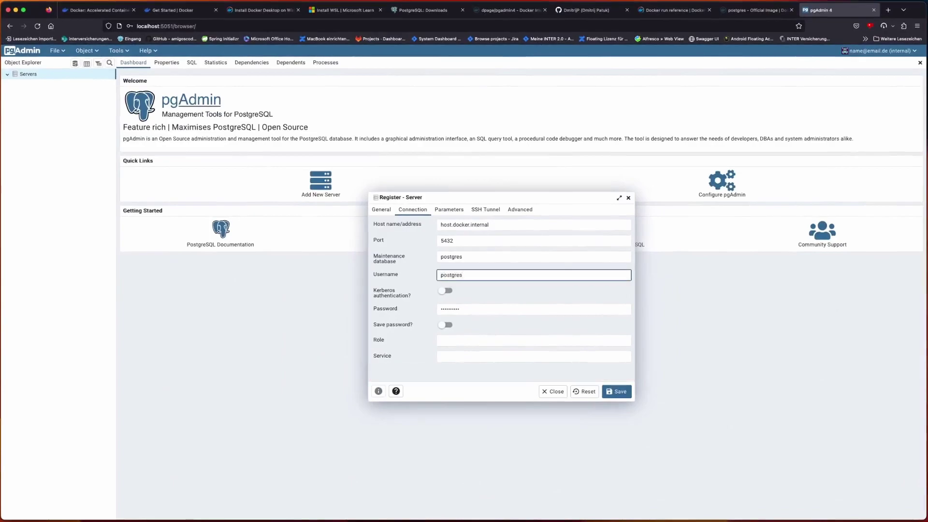
pyautogui.click(616, 391)
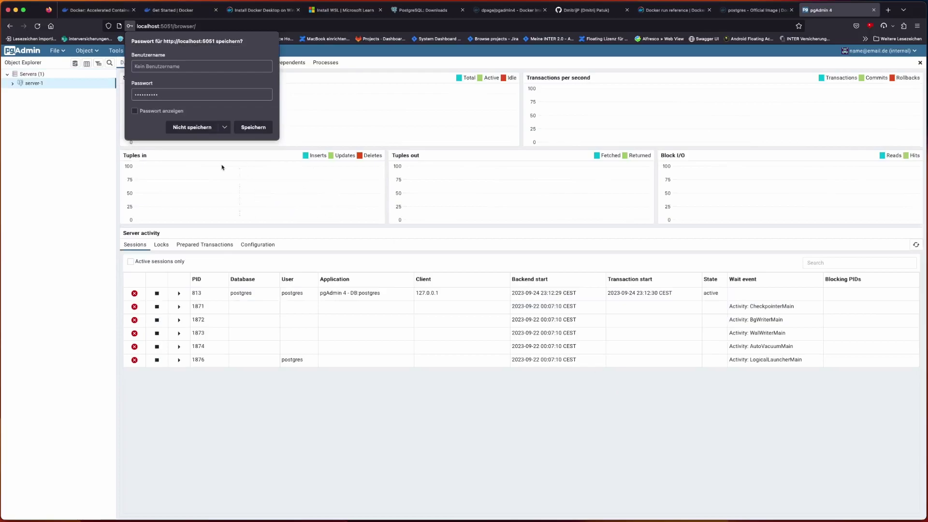
pyautogui.click(91, 209)
# - In Docker Desktop, reopen the postgresql container from the Containers list
pyautogui.press('super+Tab')
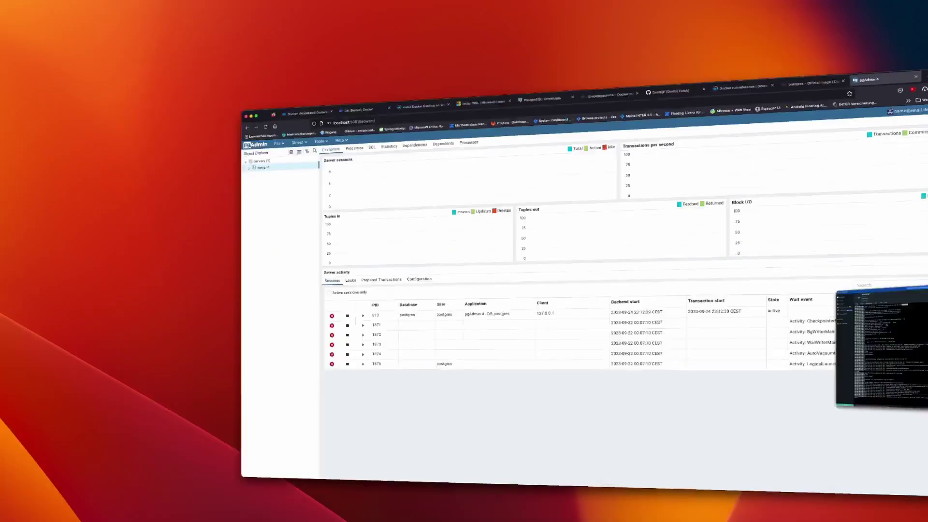
pyautogui.click(33, 33)
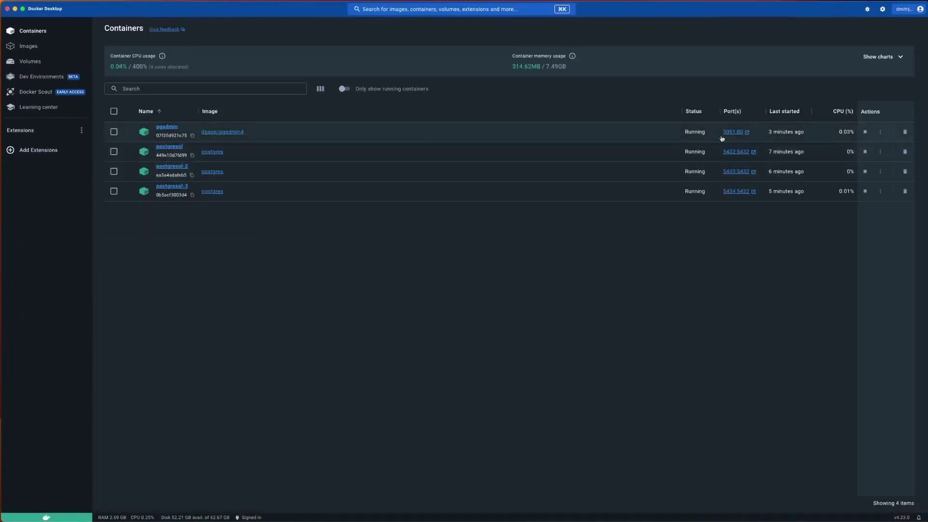
pyautogui.click(174, 147)
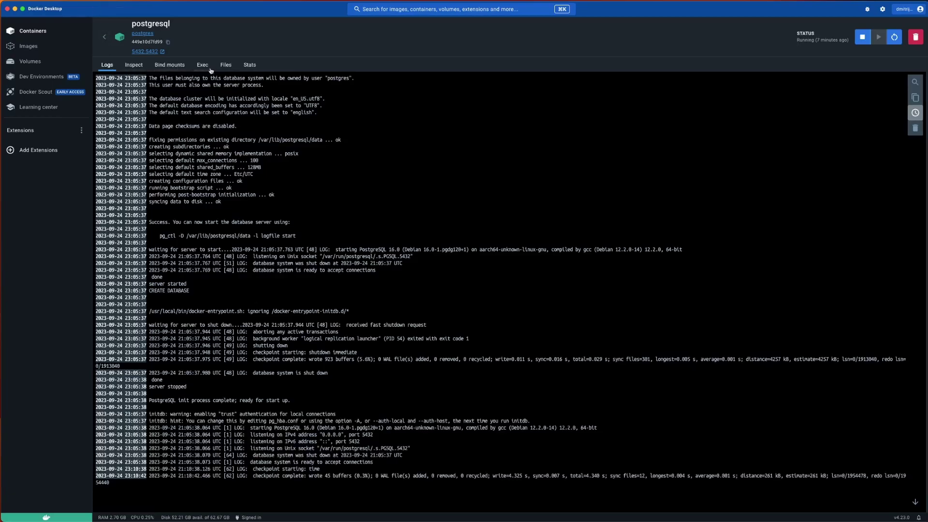
# - Glance at the container's Files tab, then select the log line about files owned by user postgres
pyautogui.click(225, 66)
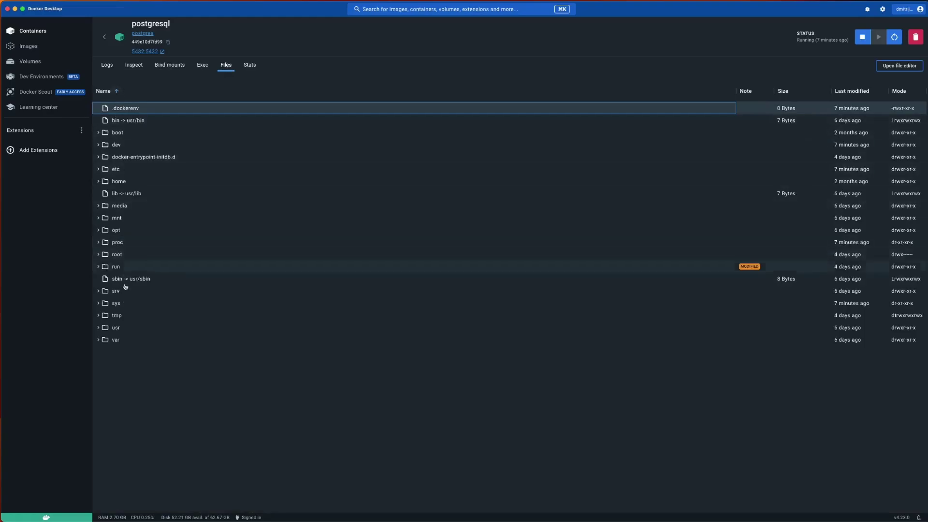
pyautogui.click(107, 65)
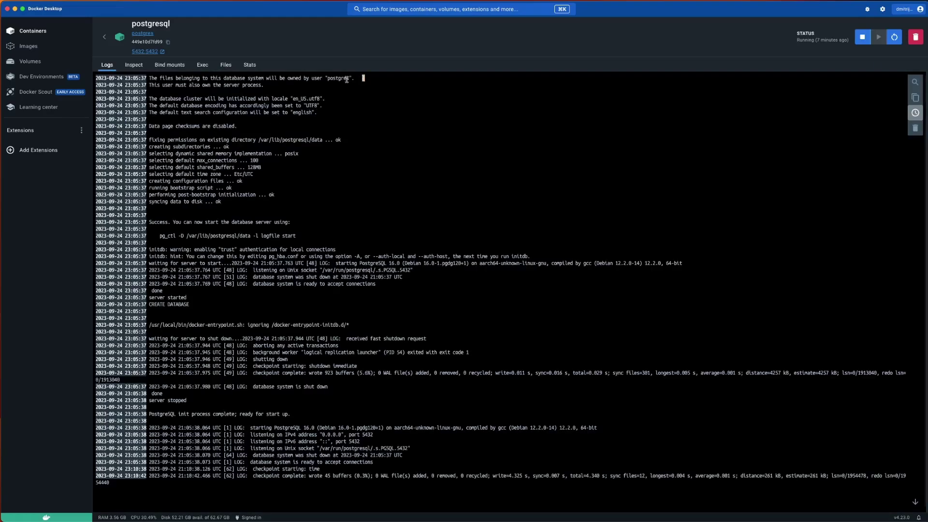
pyautogui.moveTo(364, 77); pyautogui.dragTo(253, 78)
pyautogui.press('super+c')
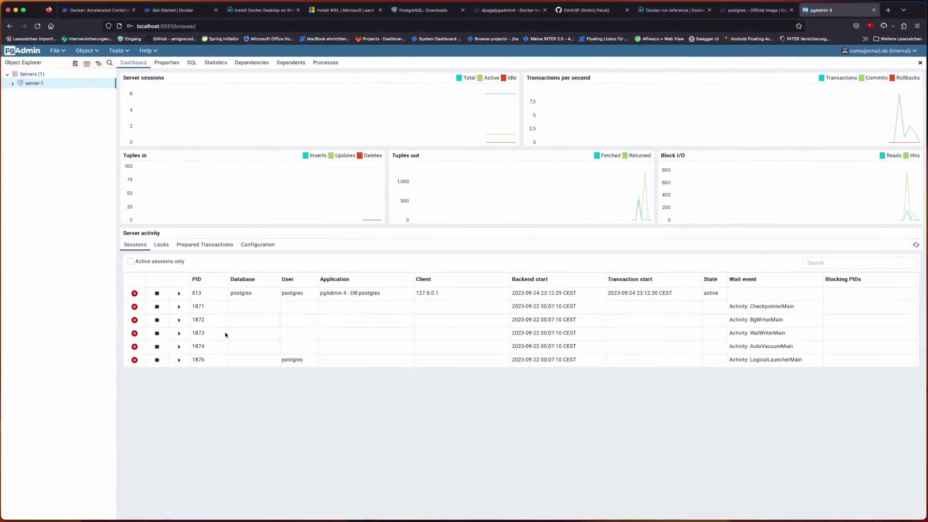
# - Start registering a new server from the Servers group and name it server-2
pyautogui.click(11, 84)
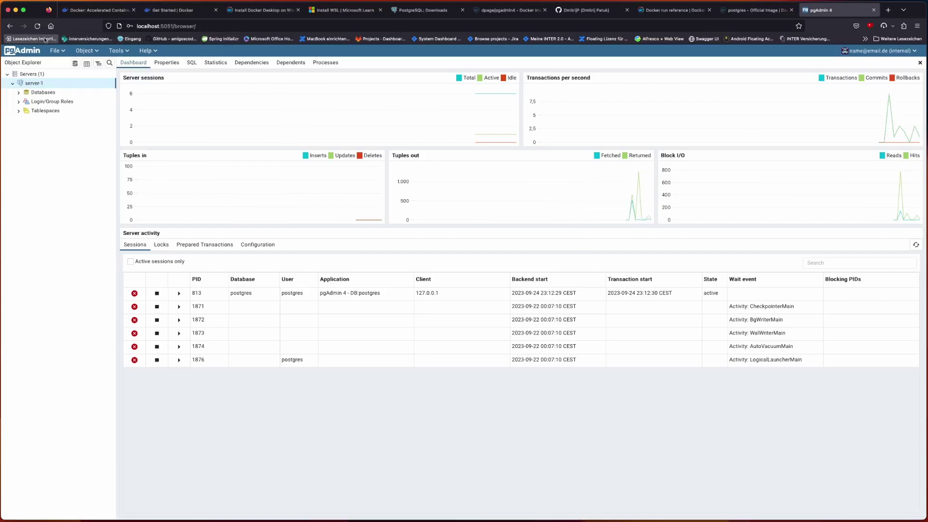
pyautogui.click(32, 74)
pyautogui.rightClick(33, 75)
pyautogui.moveTo(44, 81)
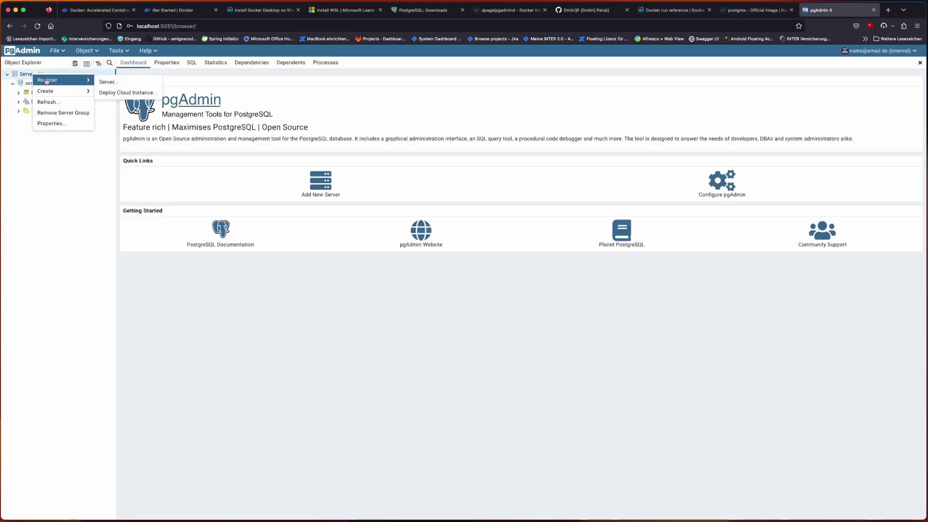
pyautogui.click(128, 80)
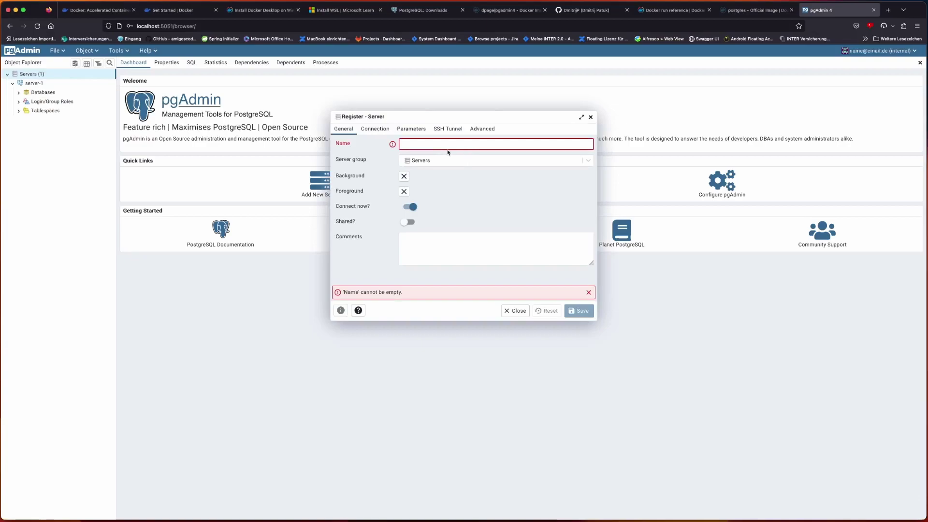
pyautogui.write('server-2')
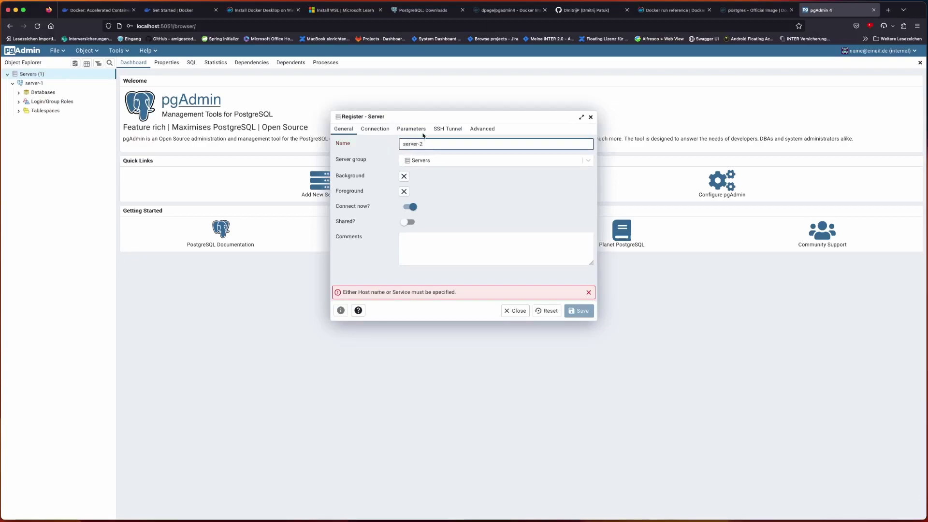
# - Set host host.docker.internal, port 5433, username appuser and the password, then save server-2
pyautogui.click(375, 129)
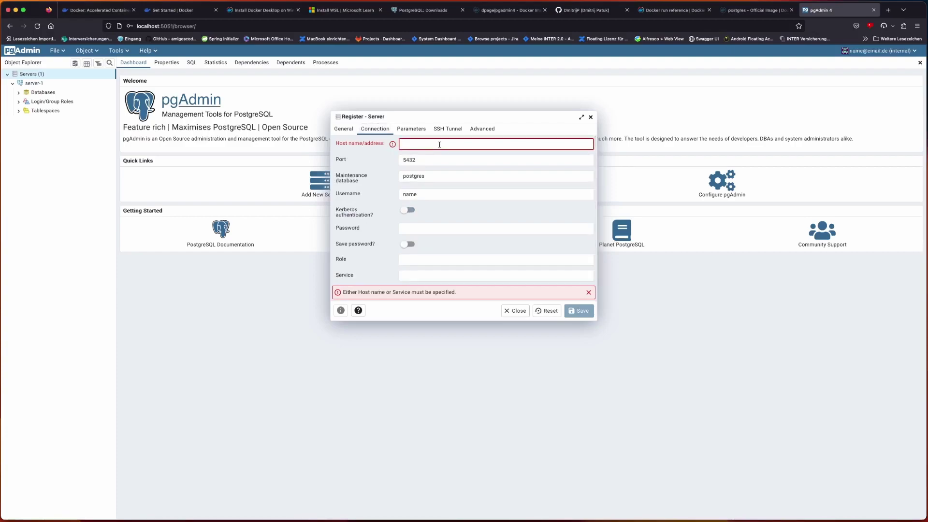
pyautogui.press('super+v')
pyautogui.press('super+a')
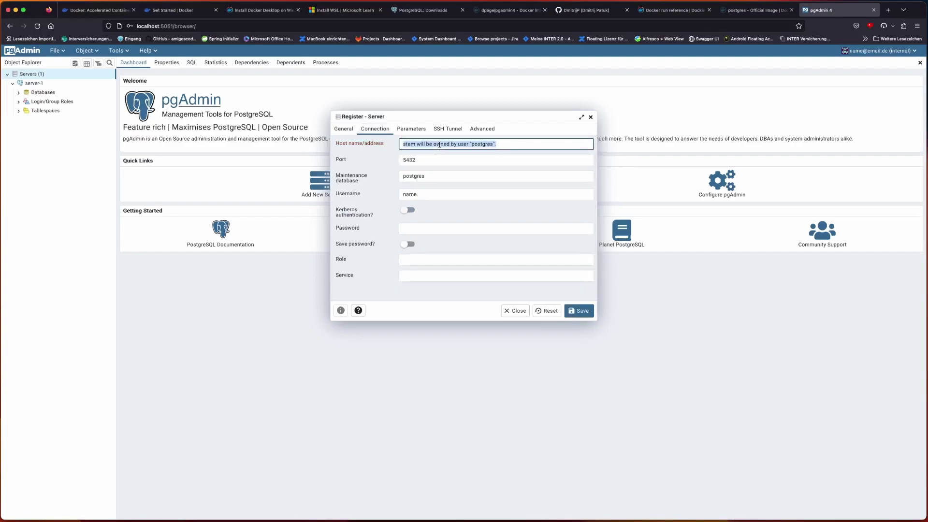
pyautogui.press('BackSpace')
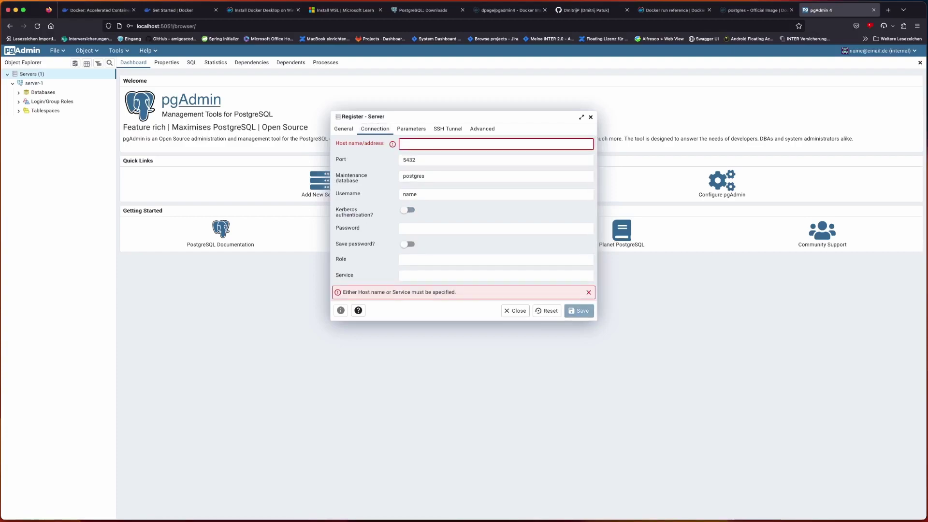
pyautogui.write('host')
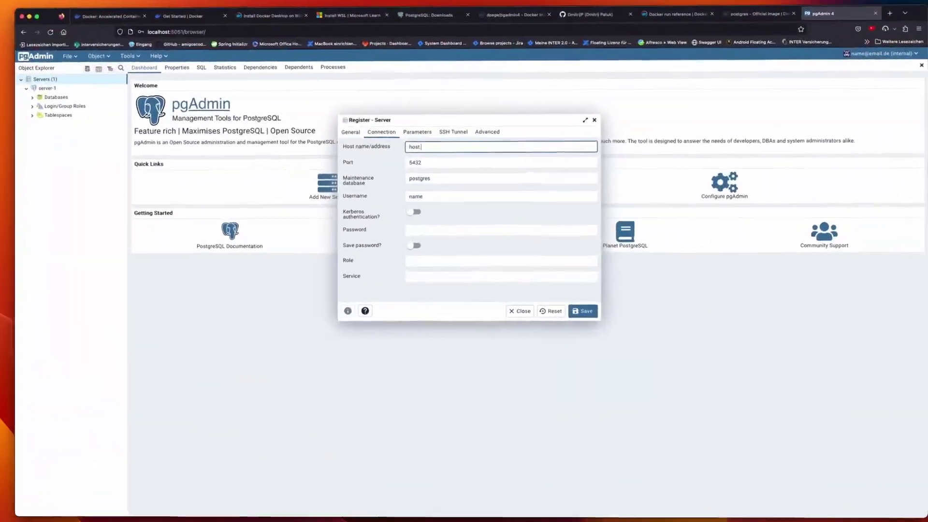
pyautogui.write('docker.internal')
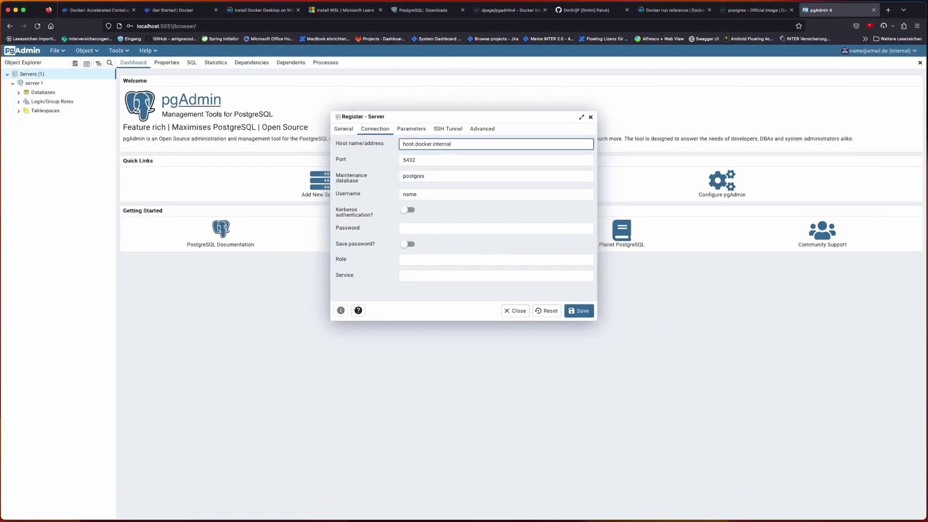
pyautogui.click(472, 160)
pyautogui.press('BackSpace')
pyautogui.write('3')
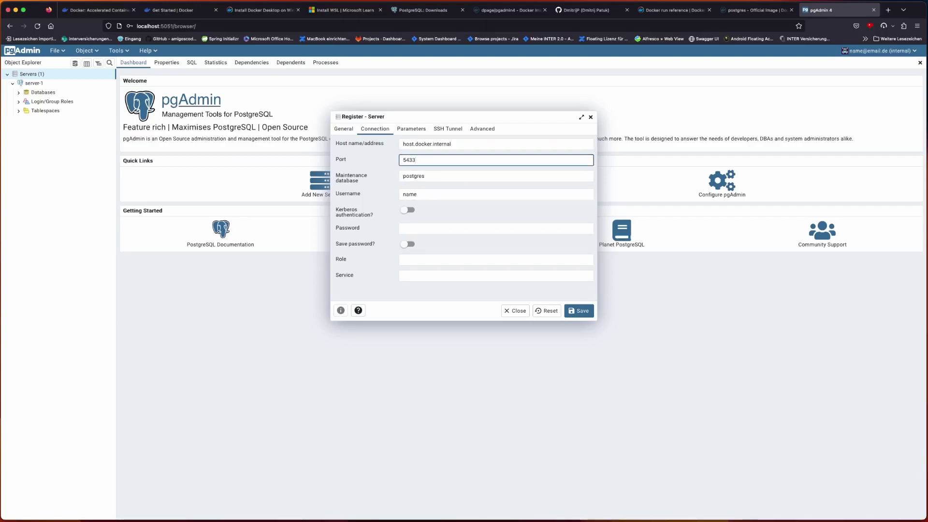
pyautogui.doubleClick(427, 194)
pyautogui.write('app')
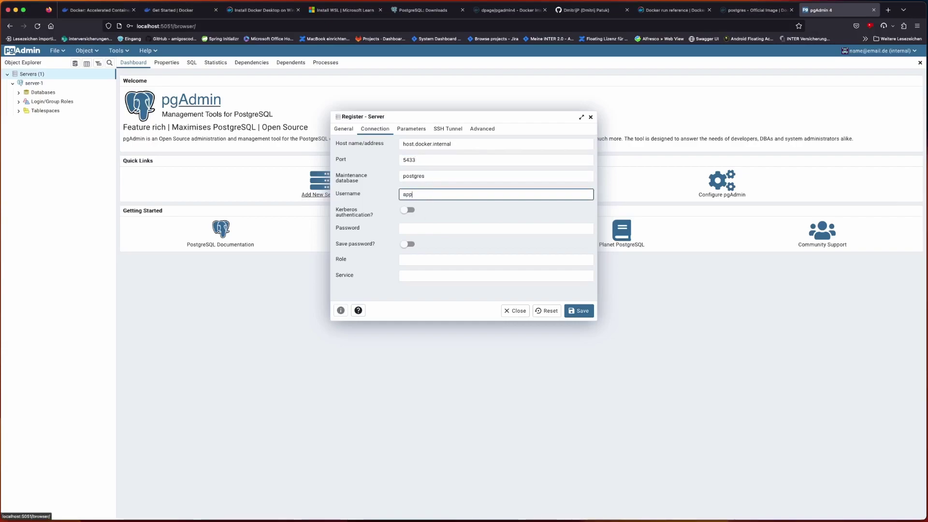
pyautogui.click(401, 228)
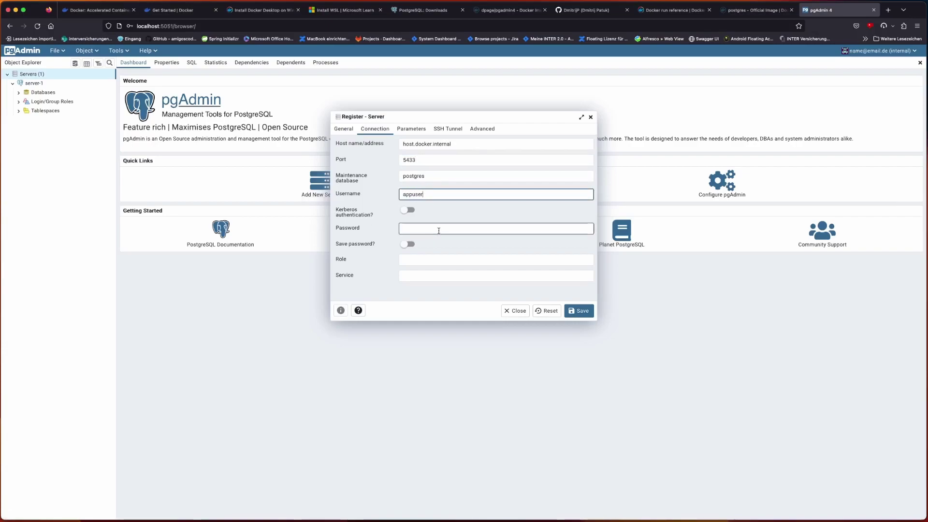
pyautogui.write('pass')
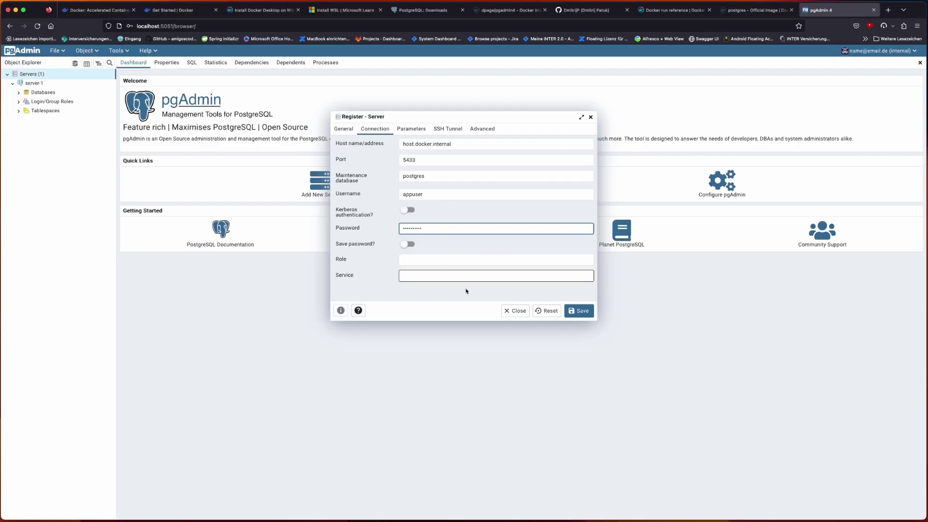
pyautogui.click(578, 311)
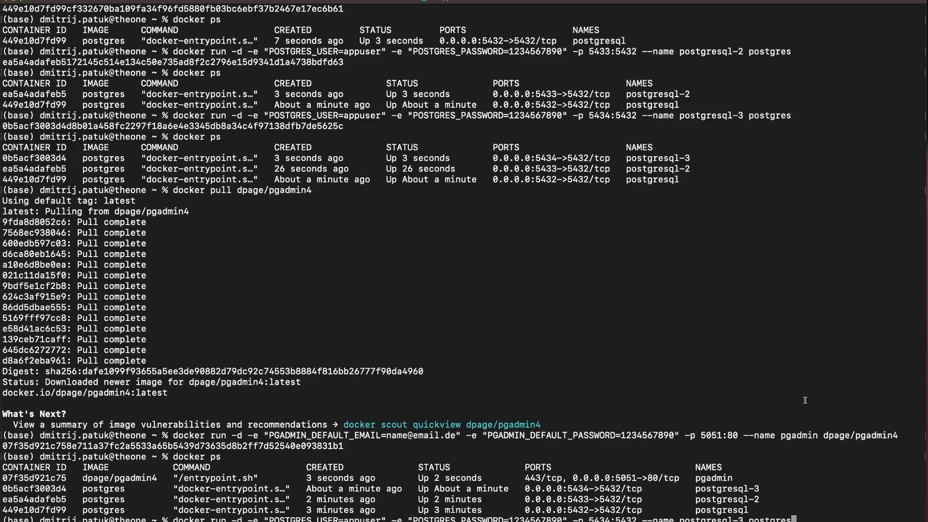
pyautogui.moveTo(270, 520); pyautogui.dragTo(563, 519)
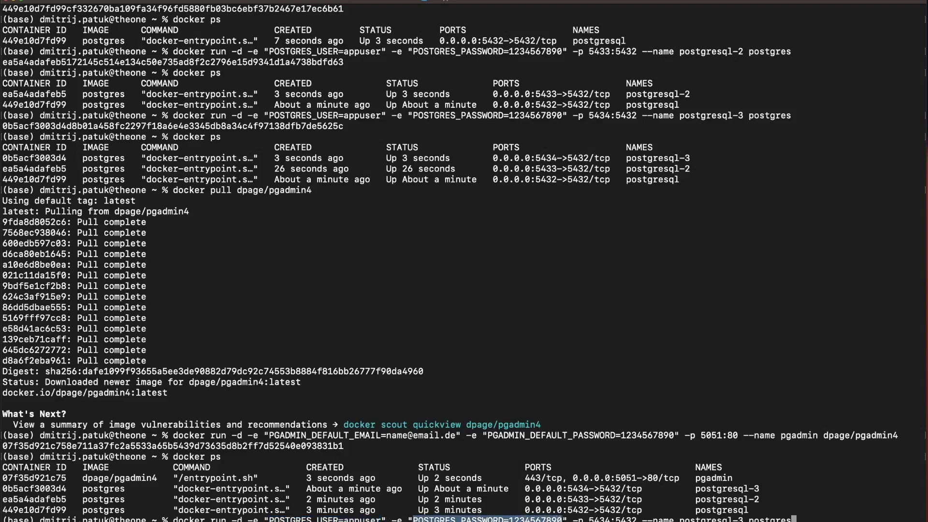
pyautogui.moveTo(387, 520); pyautogui.dragTo(252, 519)
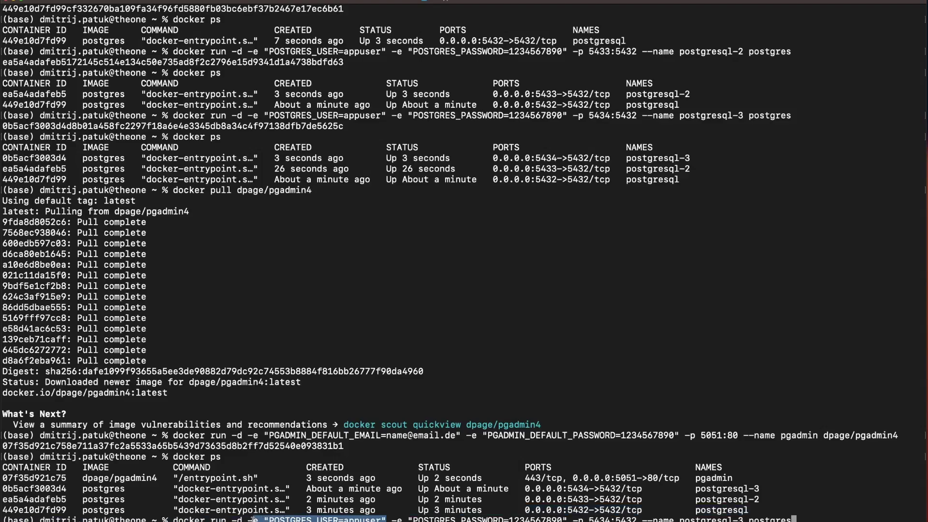
pyautogui.click(375, 518)
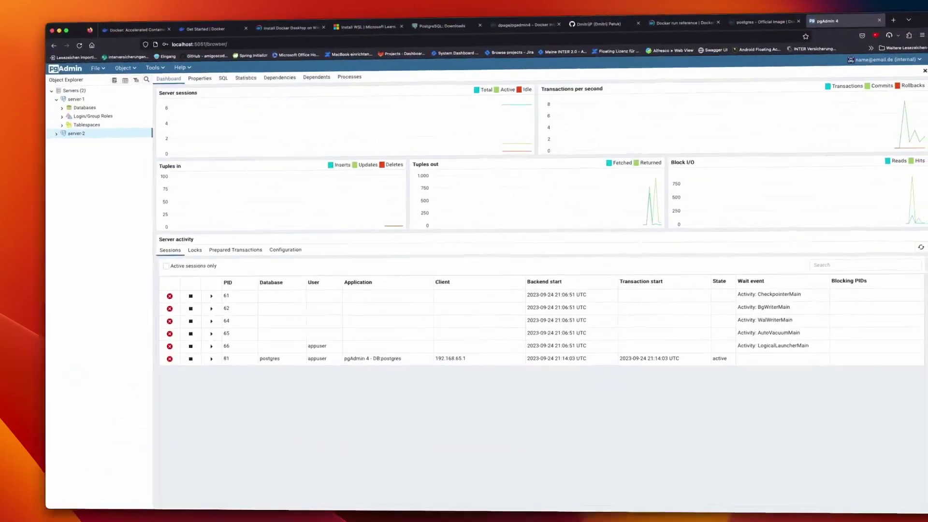
# - Expand server-2's appuser database and server-1's hallo database, then collapse them again
pyautogui.click(13, 120)
pyautogui.click(19, 129)
pyautogui.click(25, 139)
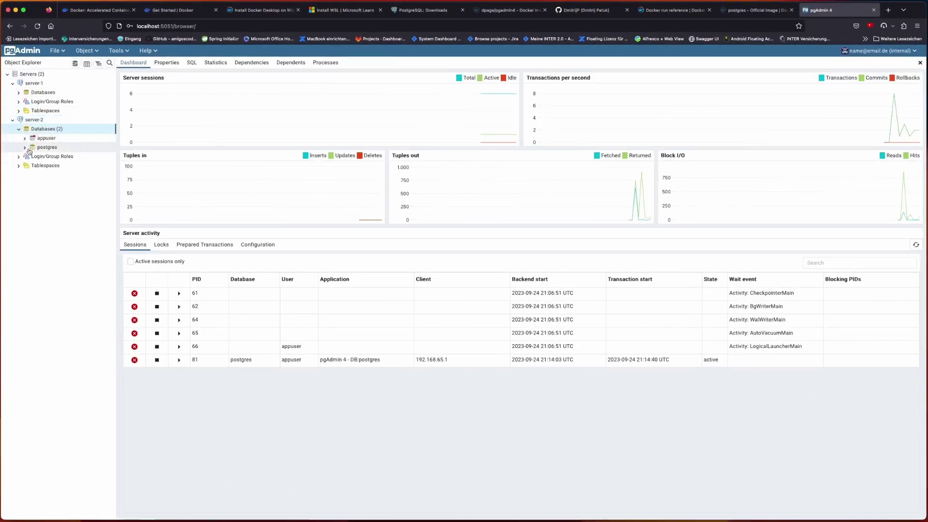
pyautogui.click(19, 93)
pyautogui.click(25, 101)
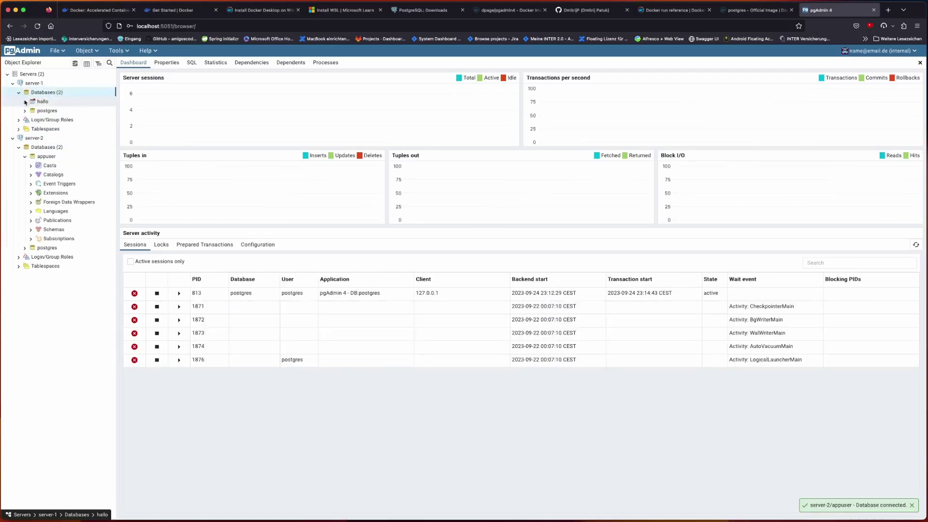
pyautogui.click(25, 103)
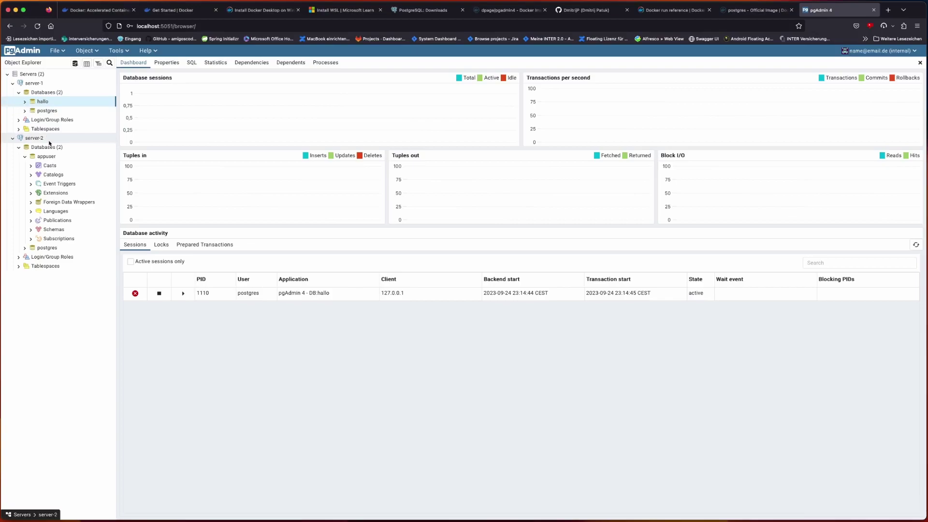
pyautogui.click(19, 92)
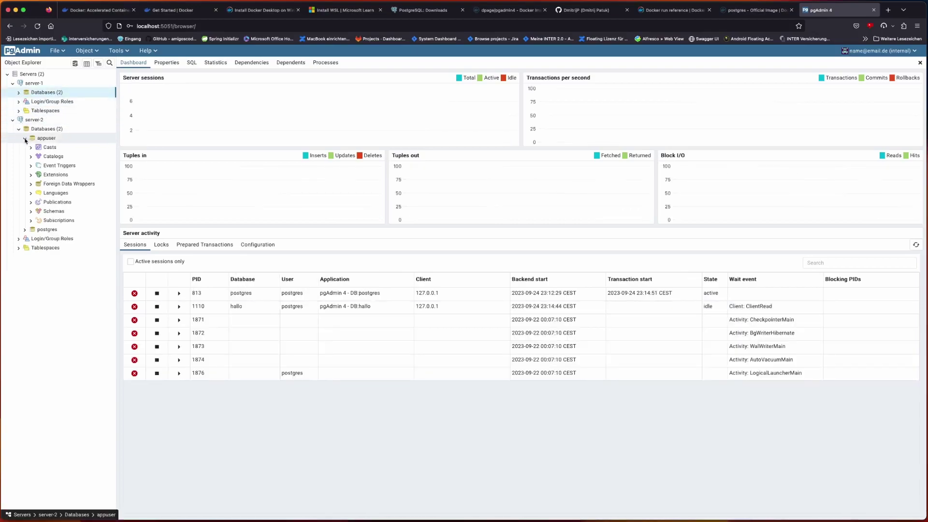
pyautogui.click(25, 139)
# - Expand server-1 > Databases > hallo > Schemas > public > Tables to reveal waslauft
pyautogui.click(18, 92)
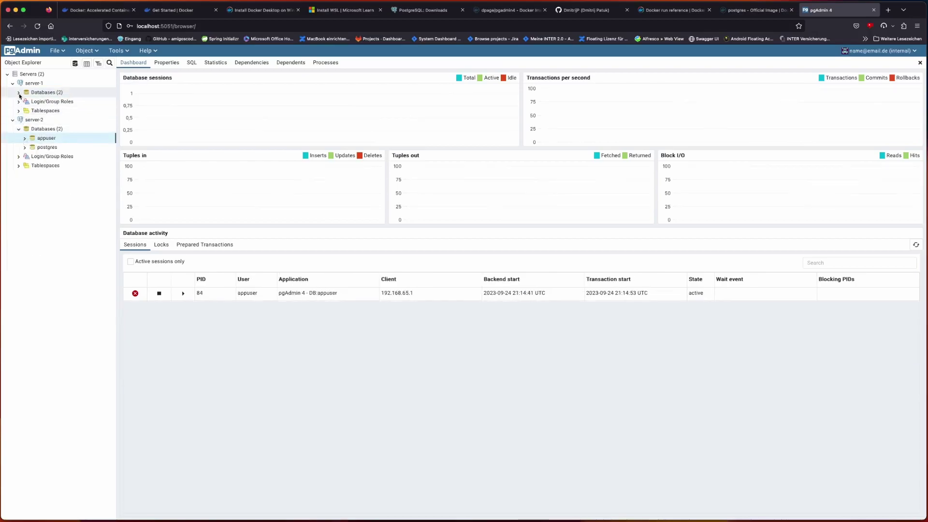
pyautogui.click(26, 102)
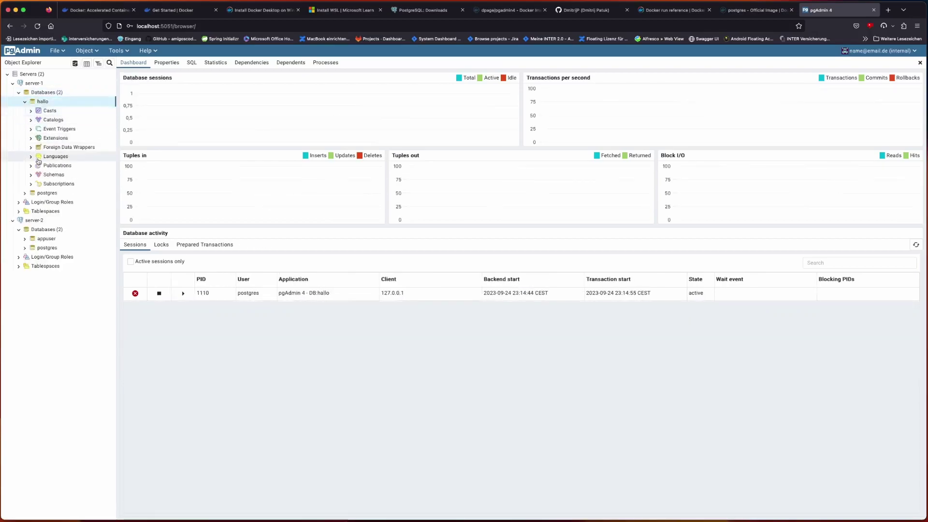
pyautogui.click(31, 175)
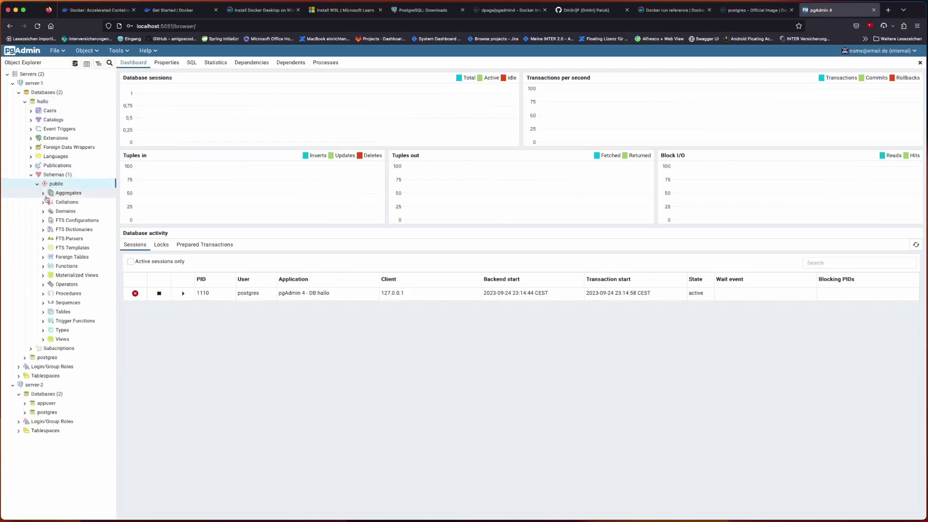
pyautogui.click(43, 312)
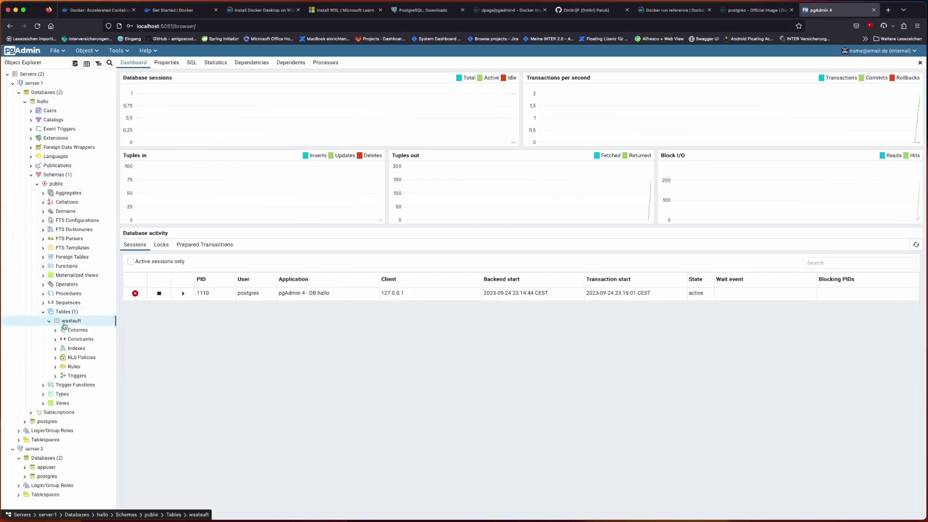
# - Check the waslauft table's context menu and expand its Columns to see the single Id column
pyautogui.rightClick(65, 323)
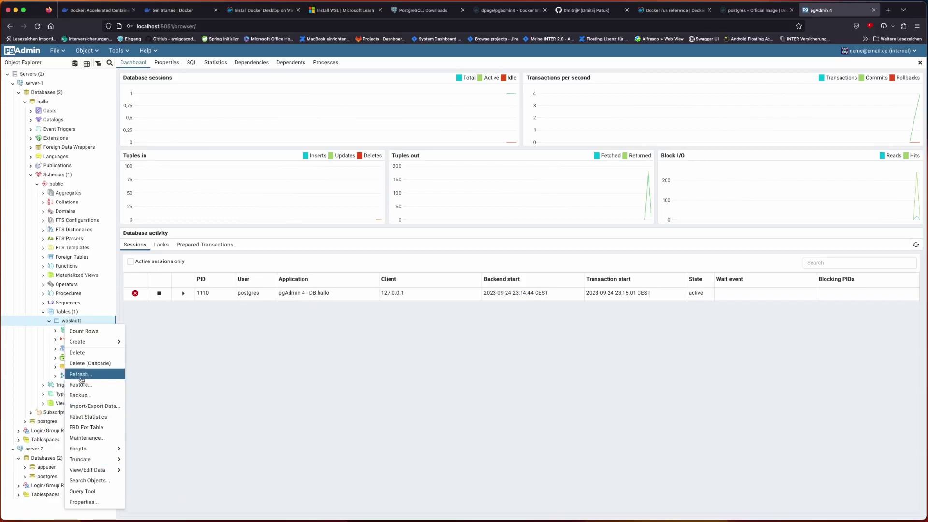
pyautogui.moveTo(92, 468)
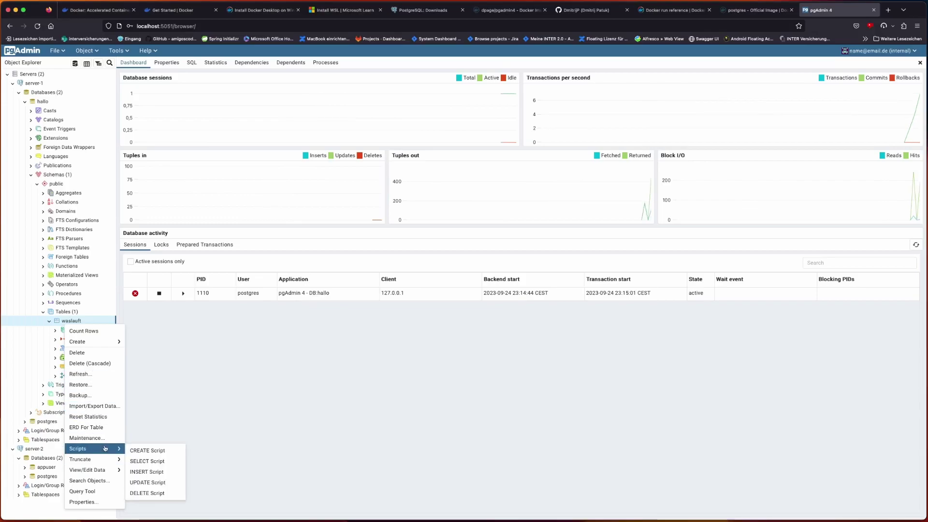
pyautogui.click(59, 327)
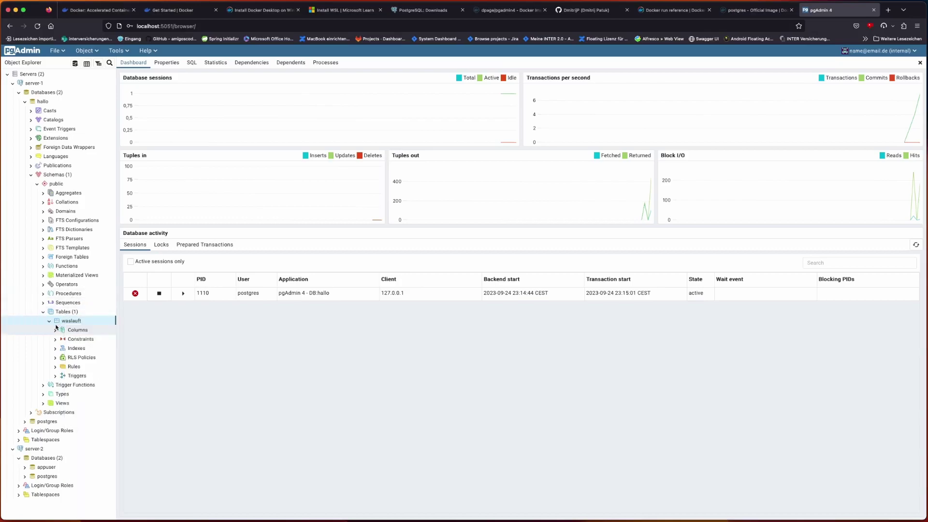
pyautogui.click(56, 330)
pyautogui.click(68, 339)
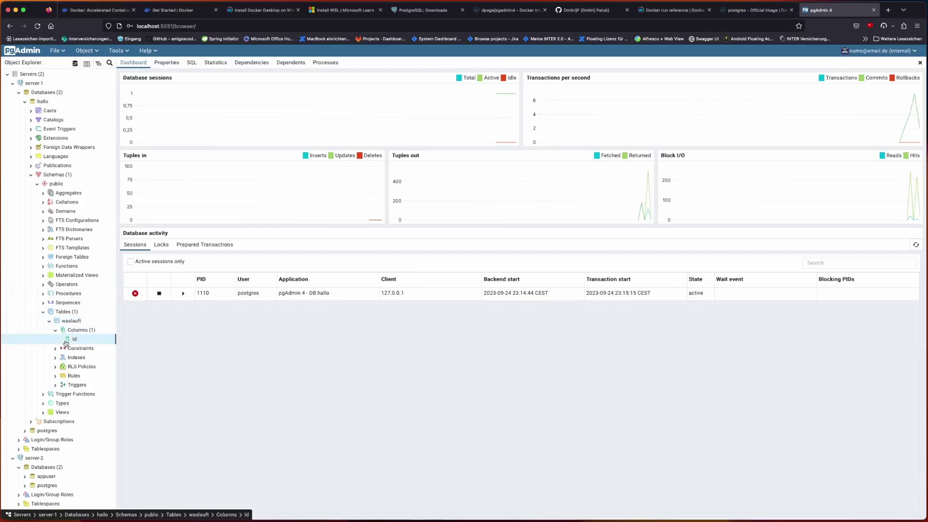
# - Collapse Tables, Schemas, hallo, Databases and both servers back to server level
pyautogui.click(43, 312)
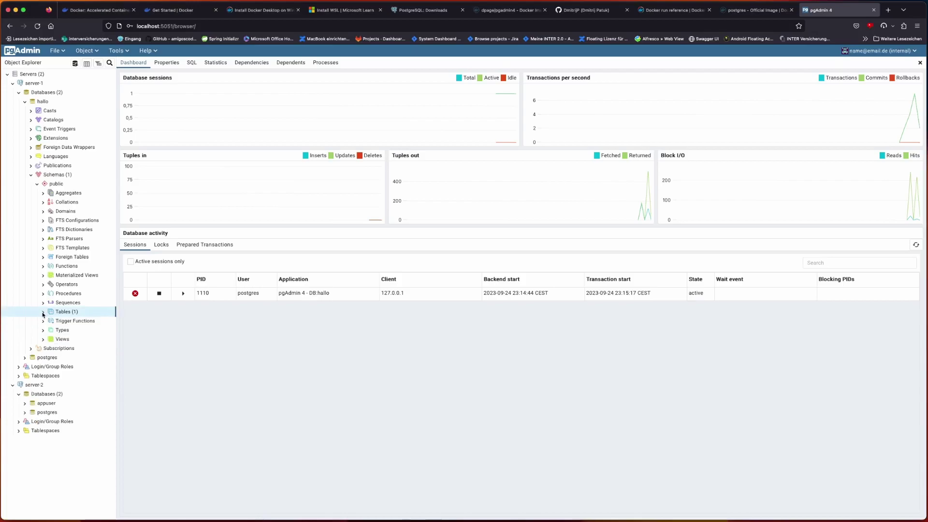
pyautogui.click(30, 175)
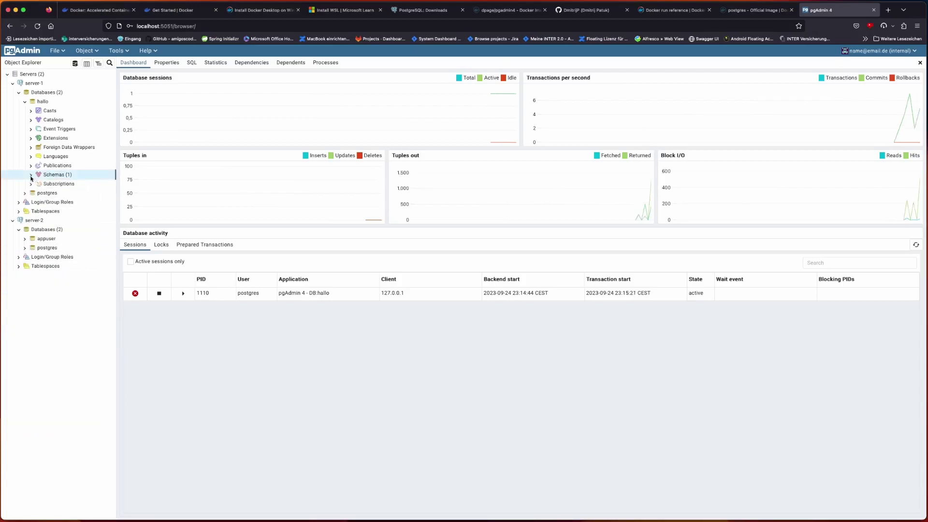
pyautogui.click(25, 102)
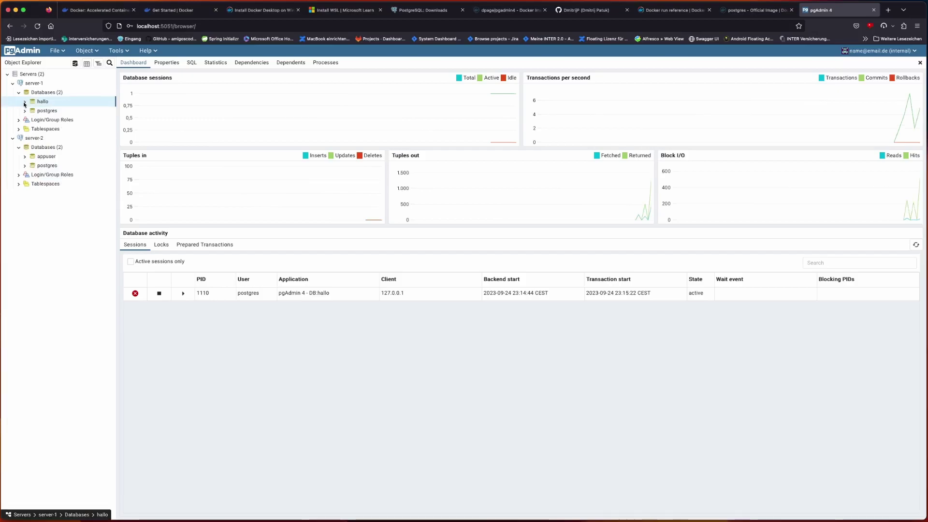
pyautogui.click(19, 93)
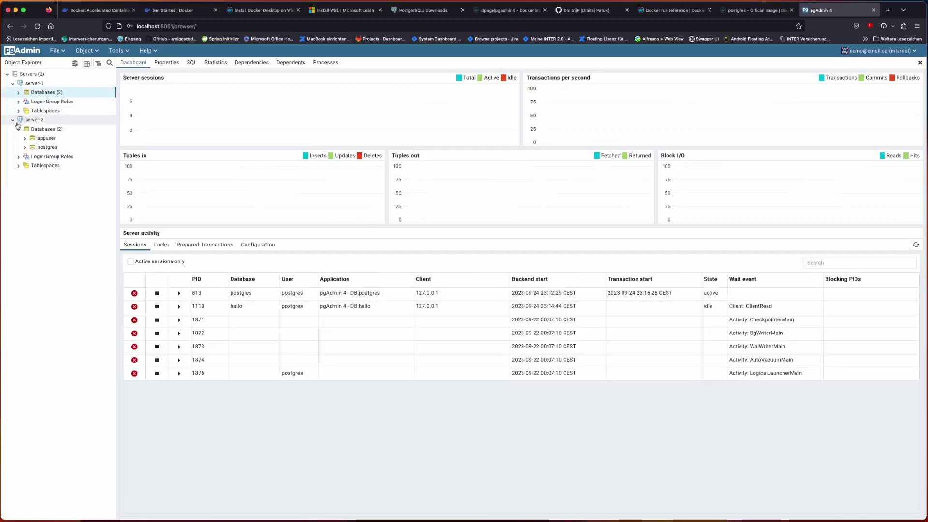
pyautogui.click(18, 129)
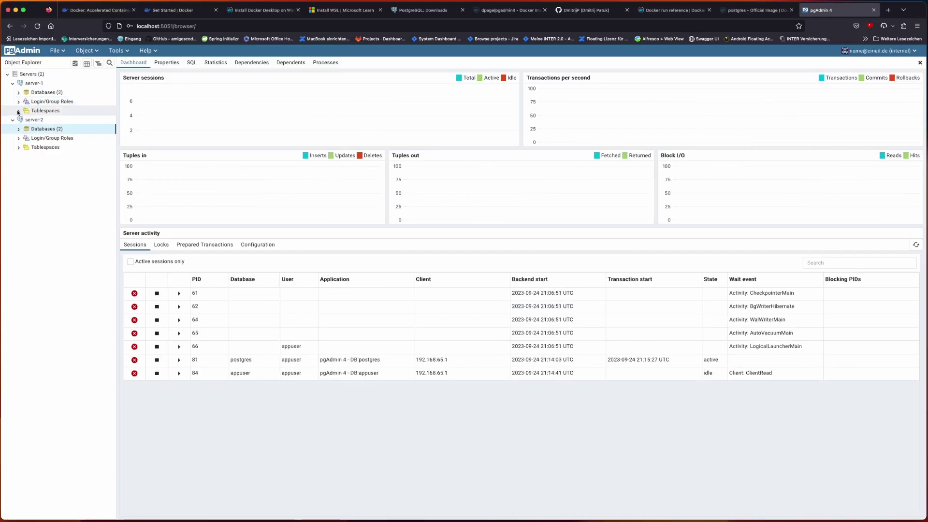
pyautogui.click(12, 119)
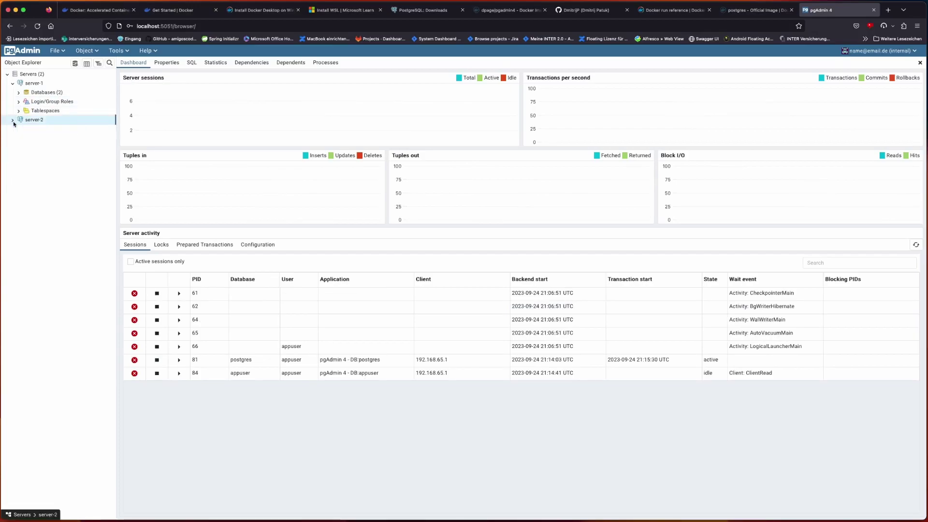
pyautogui.click(12, 83)
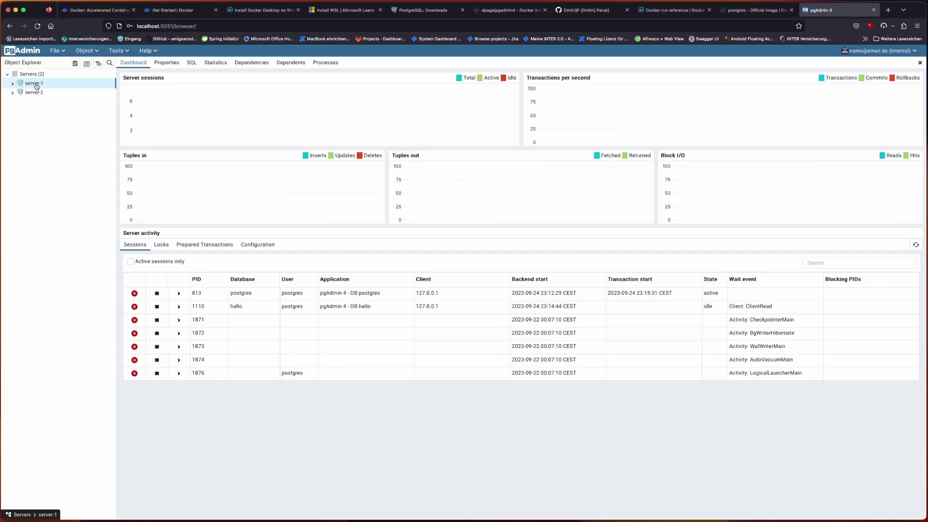
# - Start registering a new server from the Servers group and name it server-3
pyautogui.click(30, 75)
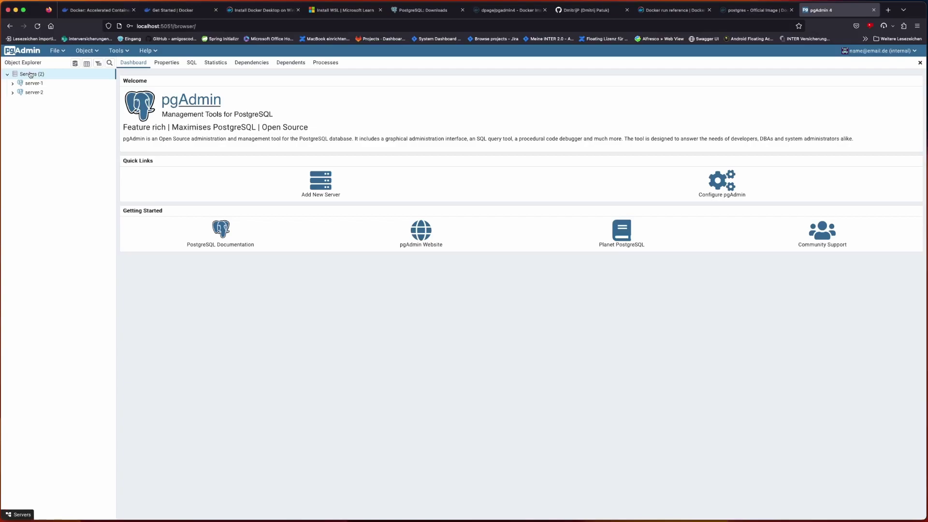
pyautogui.rightClick(30, 74)
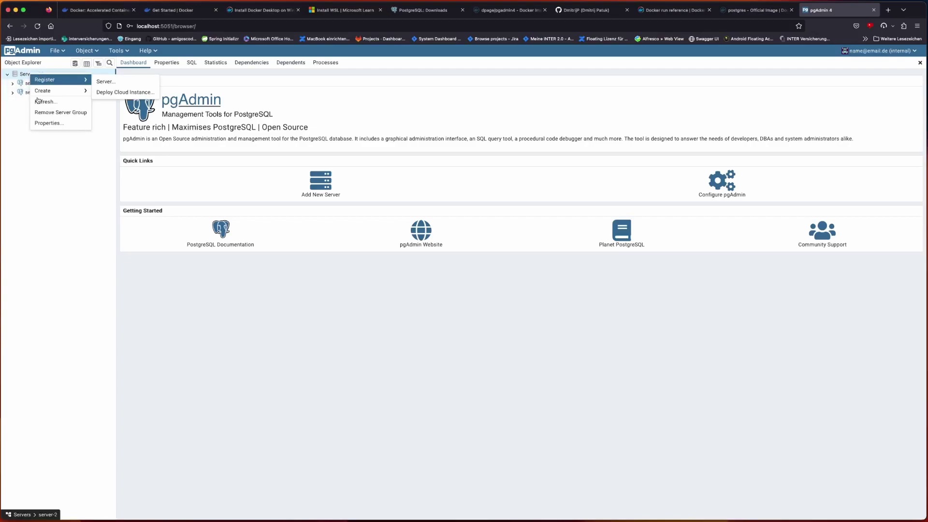
pyautogui.click(17, 140)
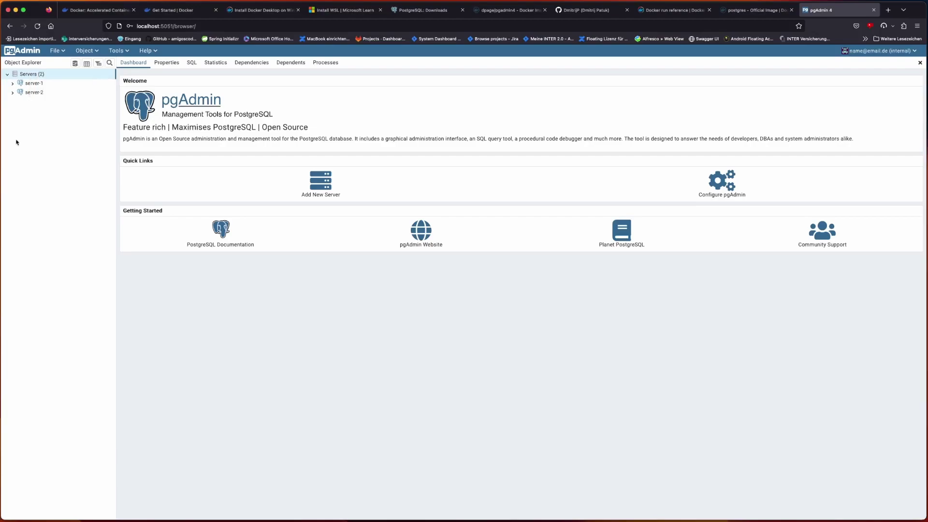
pyautogui.rightClick(31, 77)
pyautogui.moveTo(48, 83)
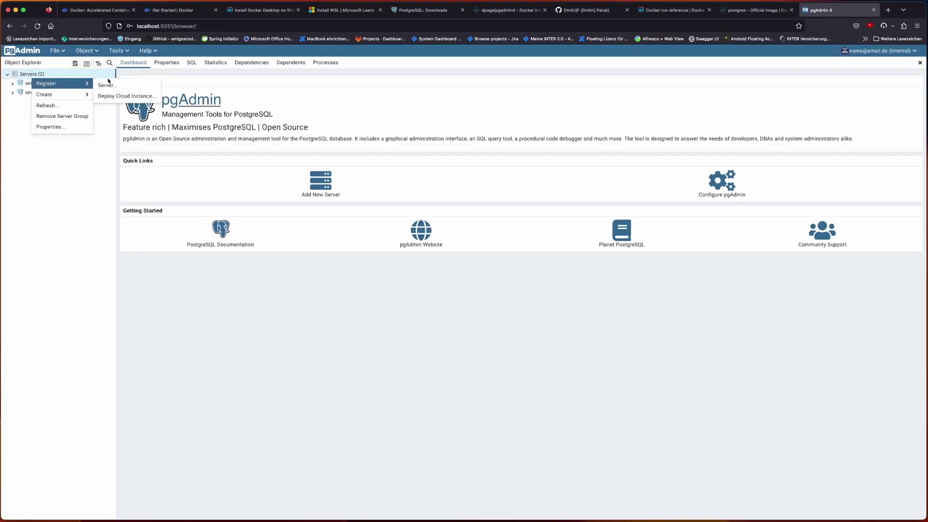
pyautogui.click(112, 85)
pyautogui.write('server-3')
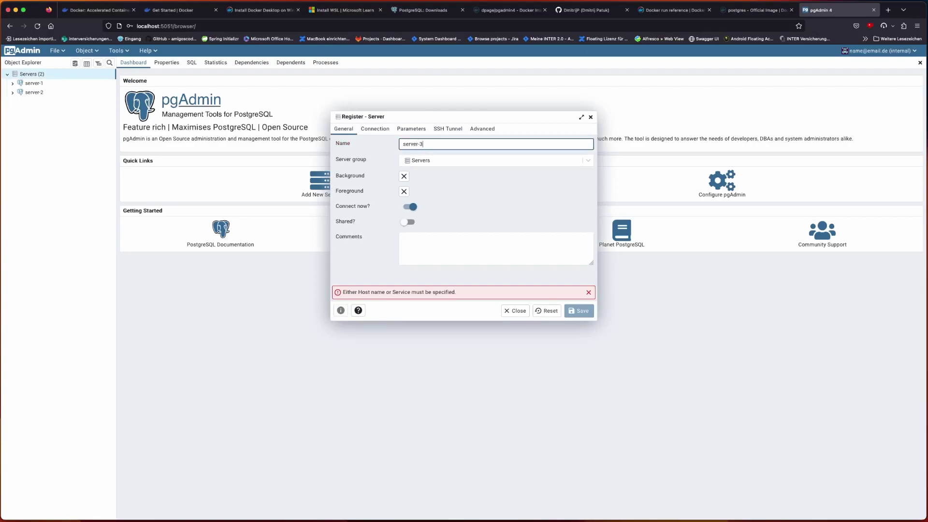
# - Set host host.docker.internal, port 5434, username appuser and the password, then save server-3
pyautogui.click(375, 129)
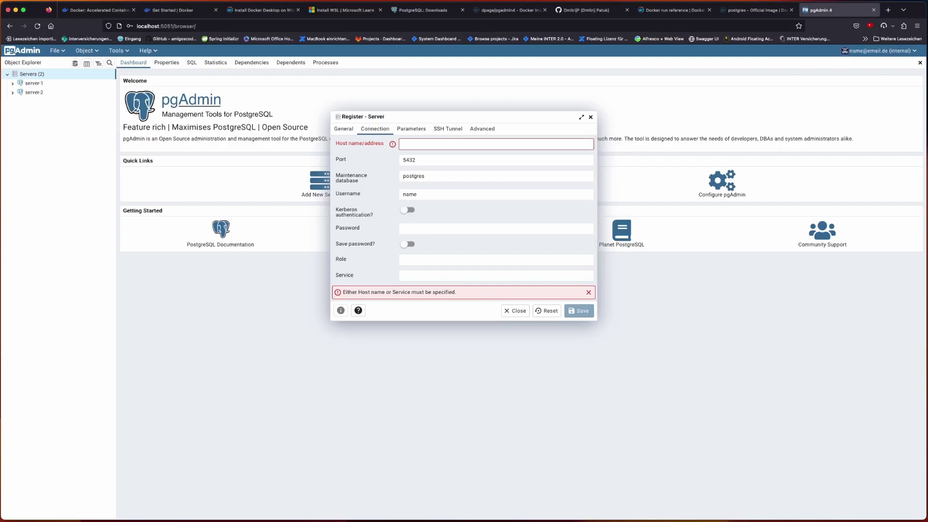
pyautogui.click(473, 147)
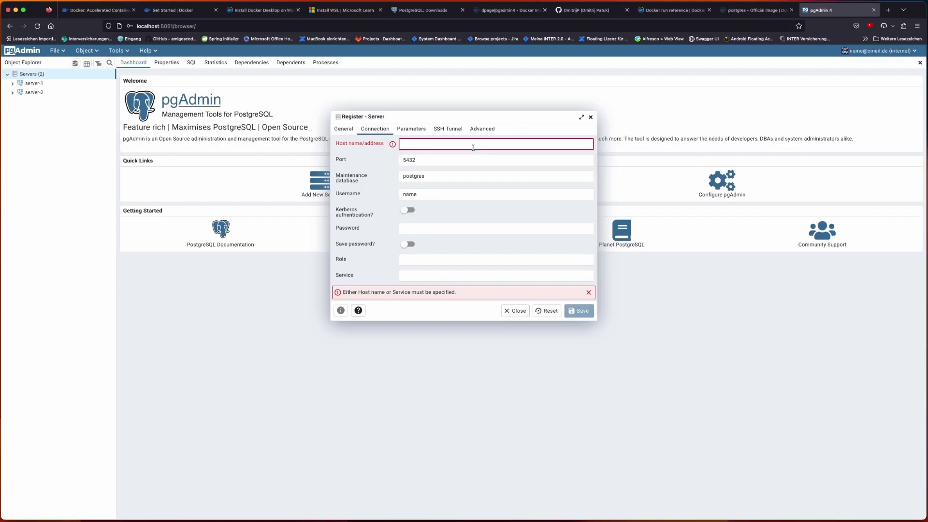
pyautogui.write('host.docker.internal')
pyautogui.click(471, 161)
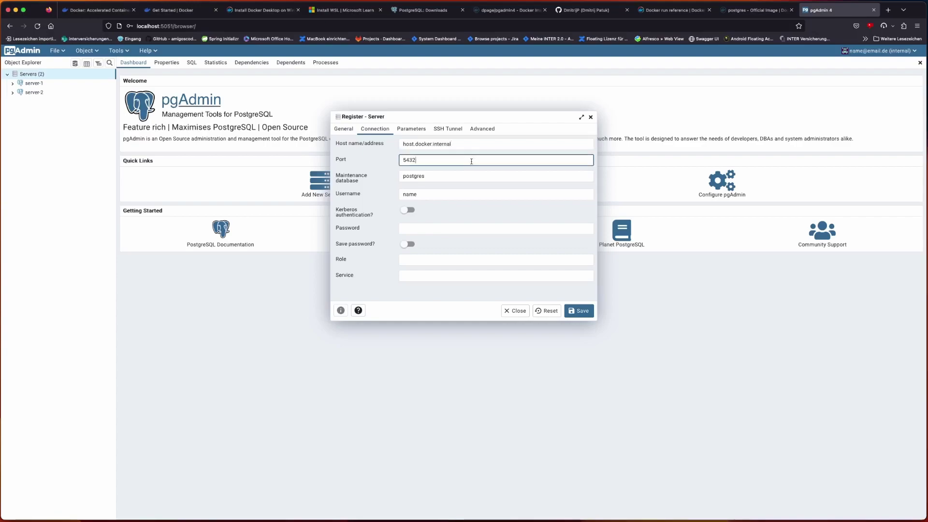
pyautogui.click(466, 175)
pyautogui.click(427, 193)
pyautogui.doubleClick(404, 193)
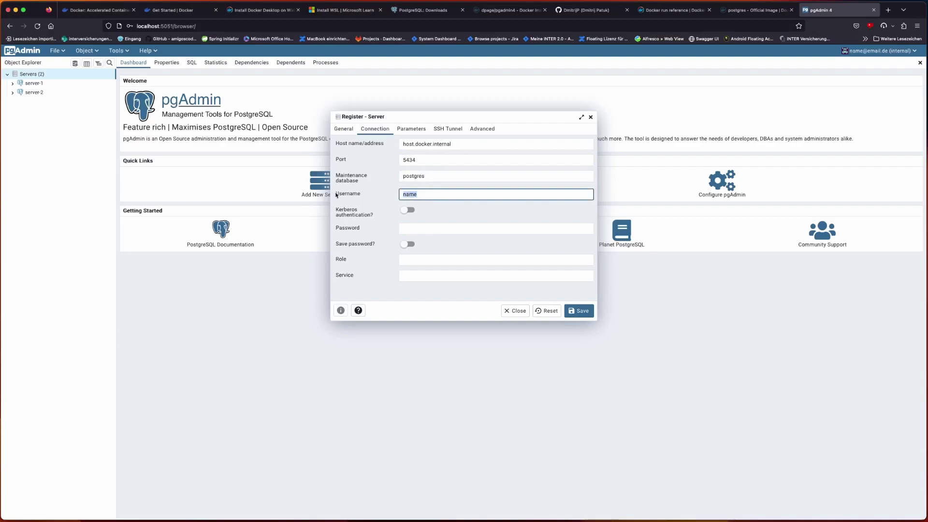
pyautogui.write('appuser')
pyautogui.click(416, 226)
pyautogui.click(416, 226)
pyautogui.write('a')
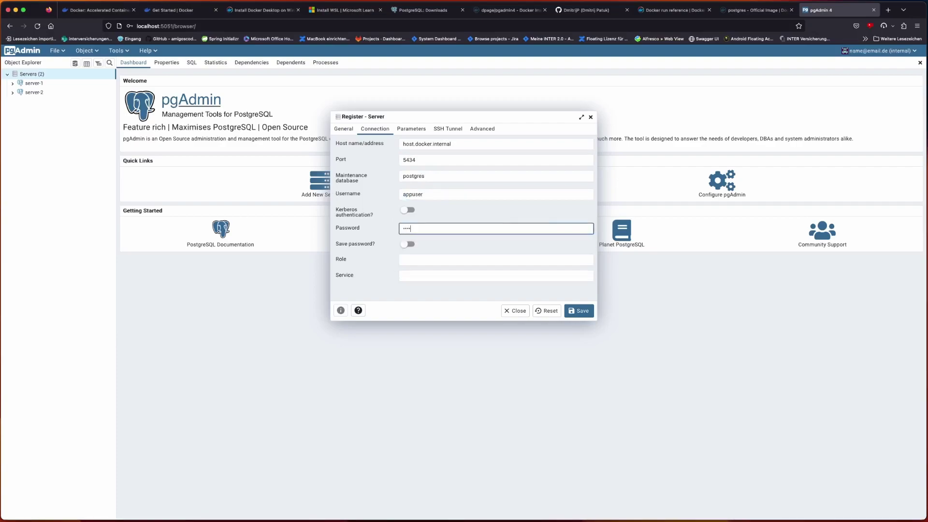
pyautogui.click(578, 310)
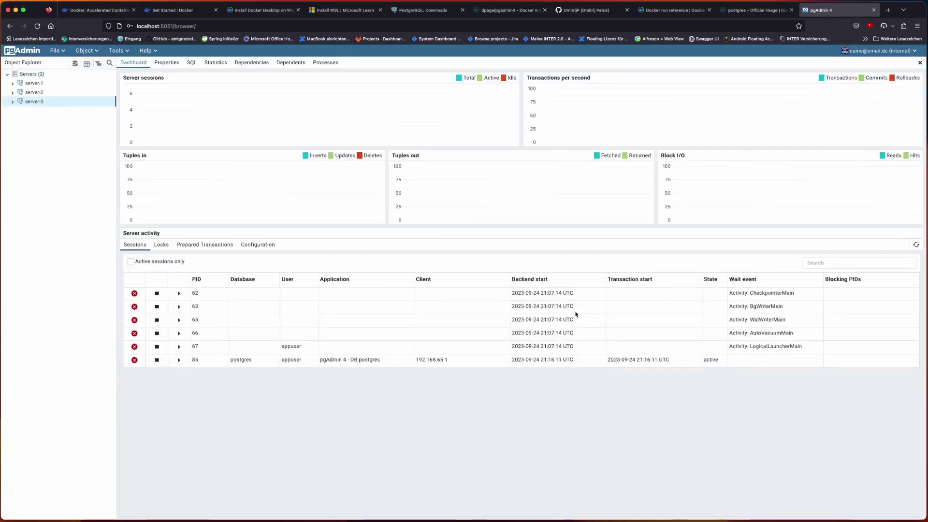
# - Expand the three servers and connect to server-3's appuser database
pyautogui.click(13, 102)
pyautogui.click(12, 92)
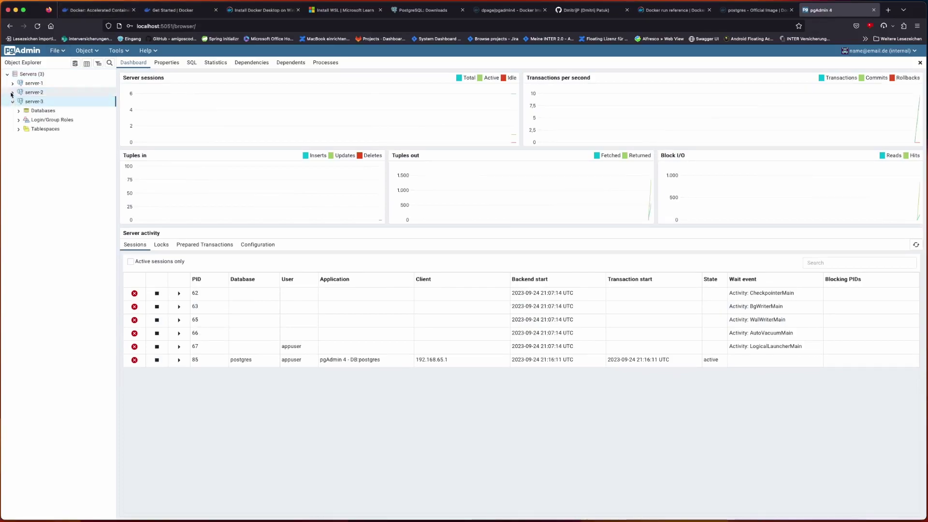
pyautogui.click(12, 84)
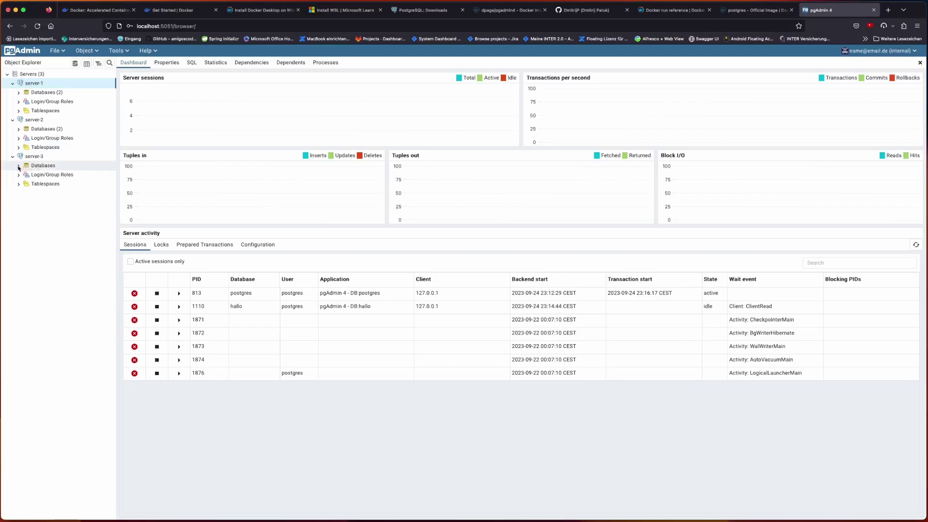
pyautogui.click(18, 166)
pyautogui.click(24, 174)
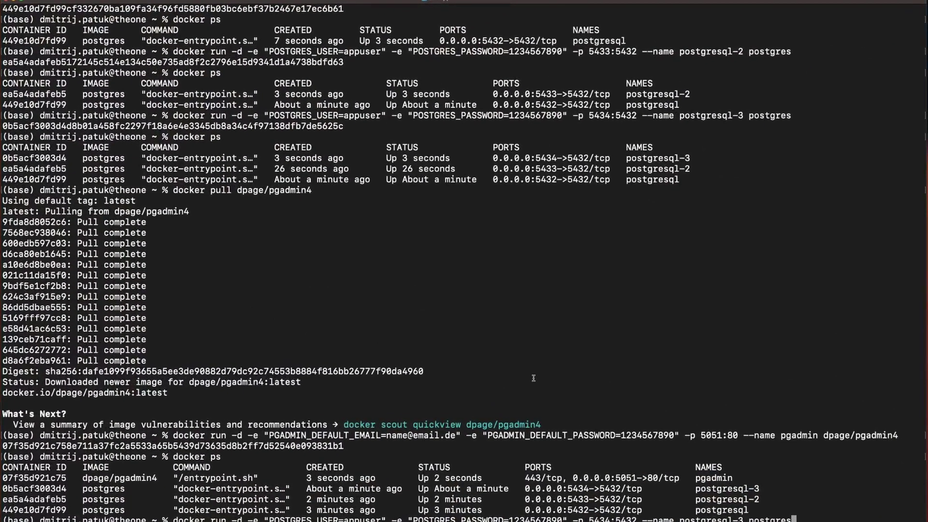
# - Run a fourth PostgreSQL container named postgresql-4 mapped to port 5435
pyautogui.press('Left')
pyautogui.press('Left')
pyautogui.press('Left')
pyautogui.press('Left')
pyautogui.press('Left')
pyautogui.press('Left')
pyautogui.press('Left')
pyautogui.press('Left')
pyautogui.press('Left')
pyautogui.press('BackSpace')
pyautogui.write('4')
pyautogui.press('Left')
pyautogui.press('Left')
pyautogui.press('Left')
pyautogui.press('Left')
pyautogui.press('Left')
pyautogui.press('Left')
pyautogui.press('Left')
pyautogui.press('Left')
pyautogui.press('Left')
pyautogui.press('Left')
pyautogui.press('Left')
pyautogui.press('Left')
pyautogui.press('Left')
pyautogui.press('Left')
pyautogui.press('Left')
pyautogui.press('Left')
pyautogui.press('Left')
pyautogui.press('Left')
pyautogui.press('Left')
pyautogui.press('Left')
pyautogui.press('Left')
pyautogui.press('Left')
pyautogui.press('Left')
pyautogui.press('Left')
pyautogui.press('BackSpace')
pyautogui.write('5')
pyautogui.press('Return')
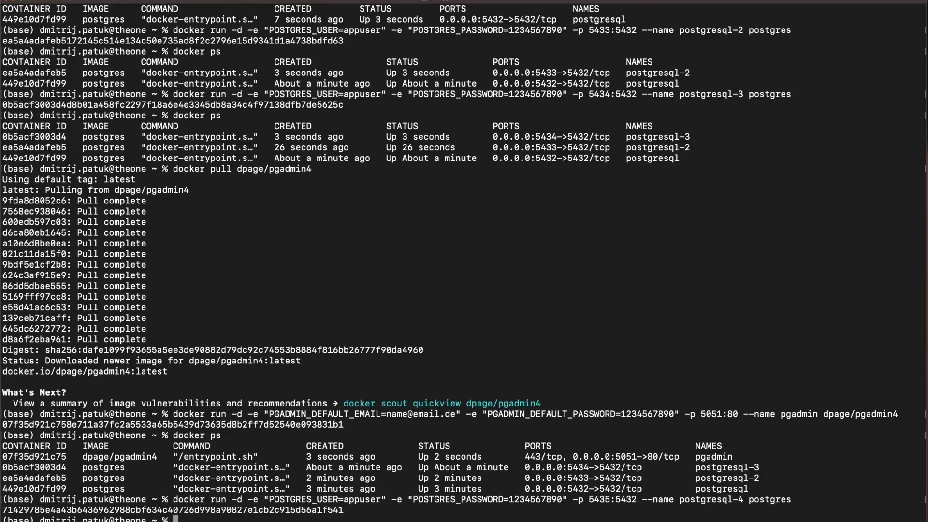
# - List running containers and try removing postgresql-4, which fails because it is still running
pyautogui.write('docker ps')
pyautogui.press('Return')
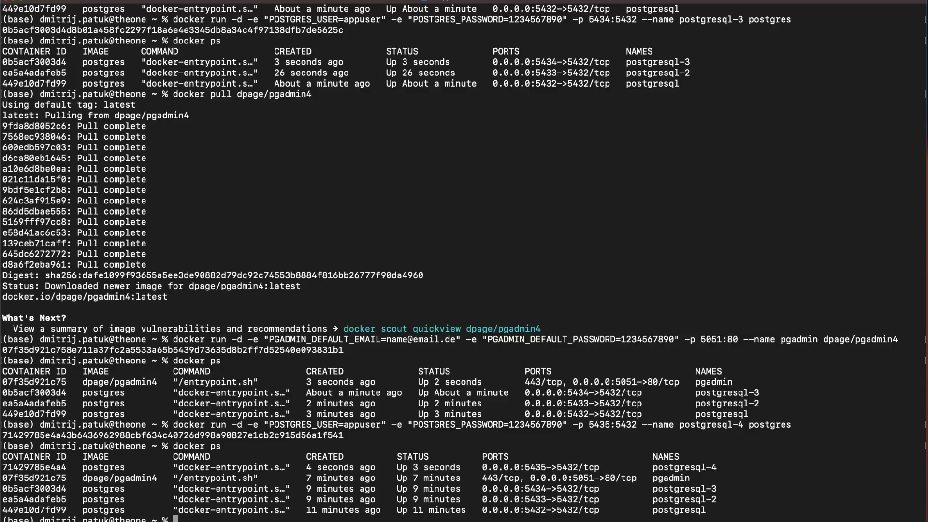
pyautogui.write('docker p')
pyautogui.press('BackSpace')
pyautogui.write('rm postgresql-4')
pyautogui.press('Return')
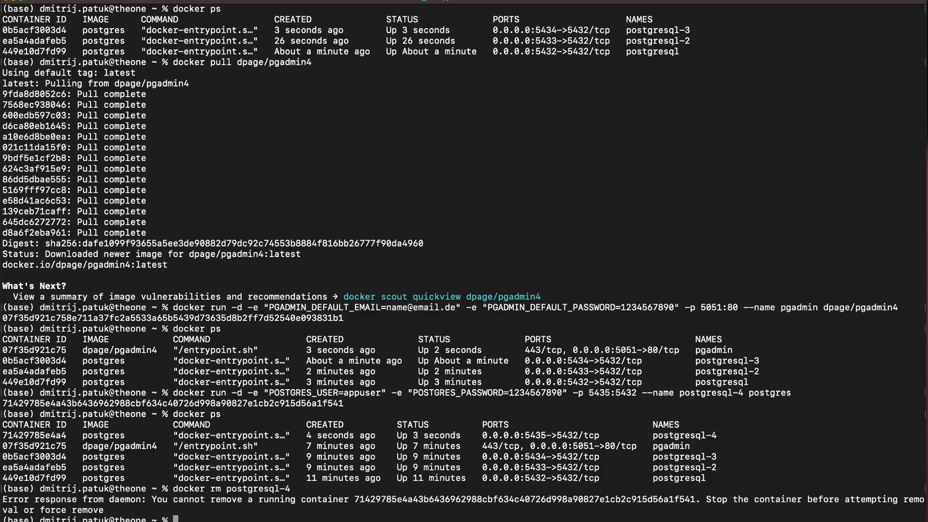
pyautogui.write('docker stop postgresql-')
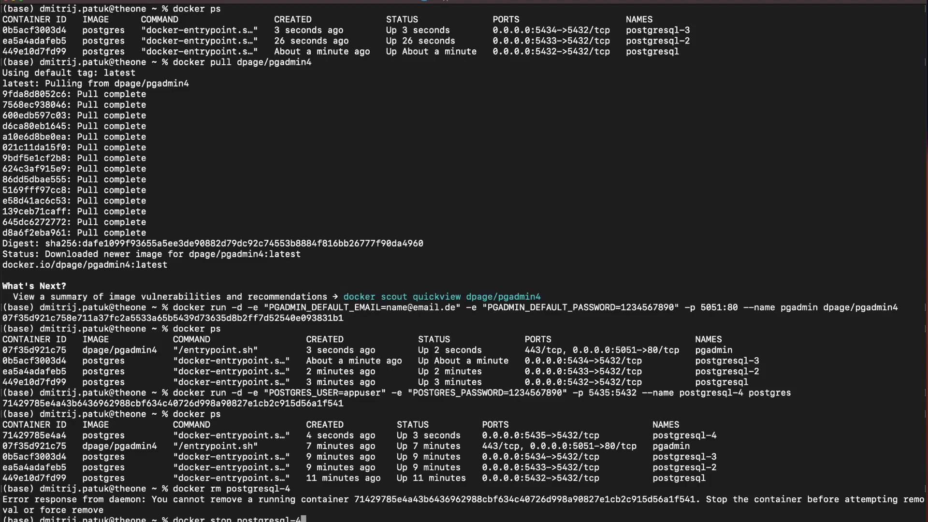
pyautogui.write('4')
# - Stop postgresql-4, start it again, and list the running containers
pyautogui.press('Return')
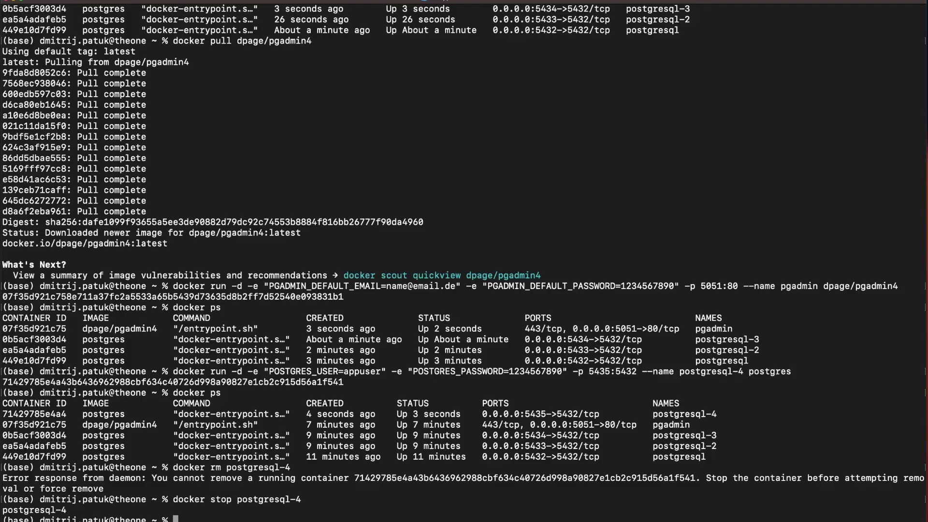
pyautogui.press('Up')
pyautogui.press('Left')
pyautogui.press('Left')
pyautogui.press('Left')
pyautogui.press('Left')
pyautogui.press('Left')
pyautogui.press('Left')
pyautogui.press('Left')
pyautogui.press('Left')
pyautogui.press('Left')
pyautogui.press('Left')
pyautogui.press('Left')
pyautogui.press('Left')
pyautogui.press('Left')
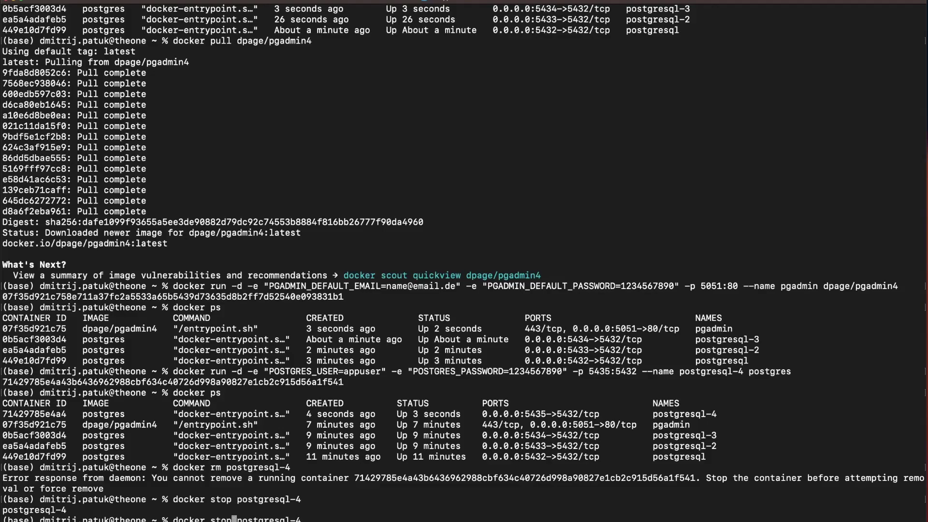
pyautogui.press('BackSpace')
pyautogui.press('BackSpace')
pyautogui.press('BackSpace')
pyautogui.write('tart')
pyautogui.press('Return')
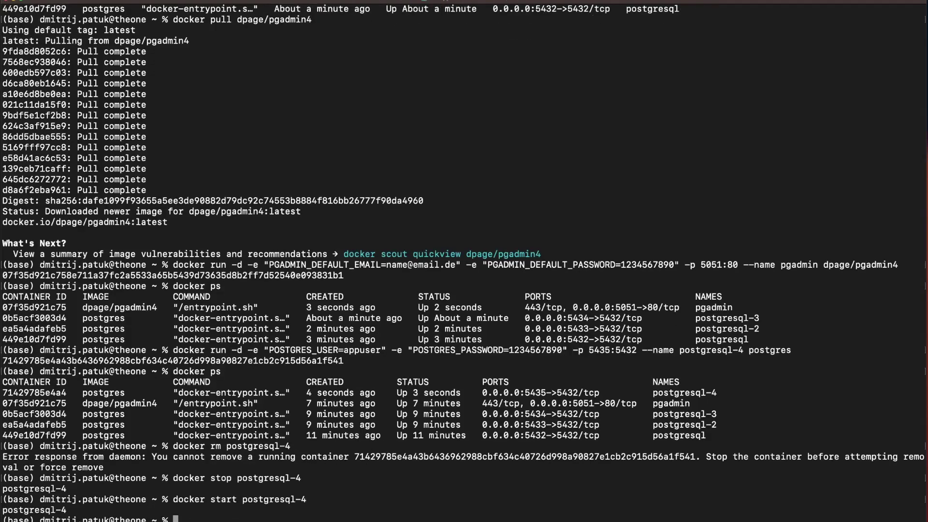
pyautogui.write('docker ps')
pyautogui.press('Return')
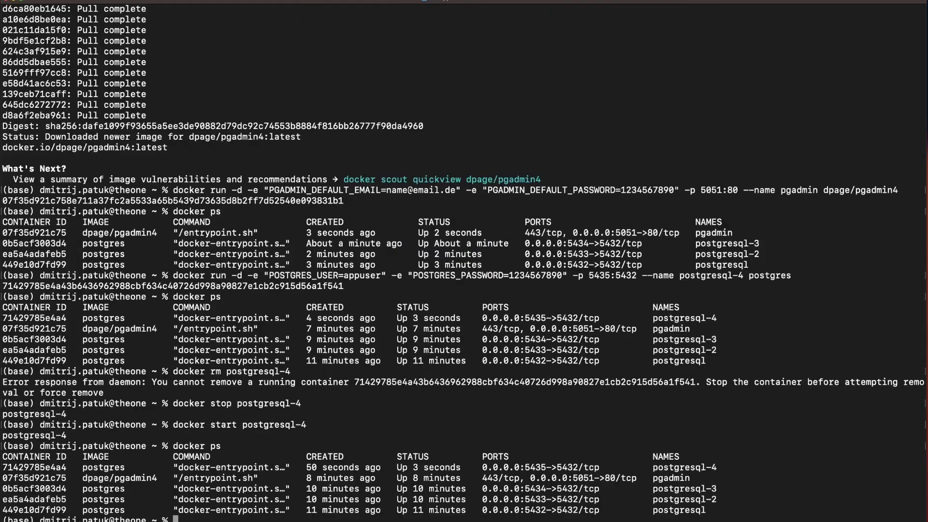
# - Stop postgresql-4 again and confirm with docker ps that it no longer runs
pyautogui.press('Up')
pyautogui.press('Up')
pyautogui.press('Up')
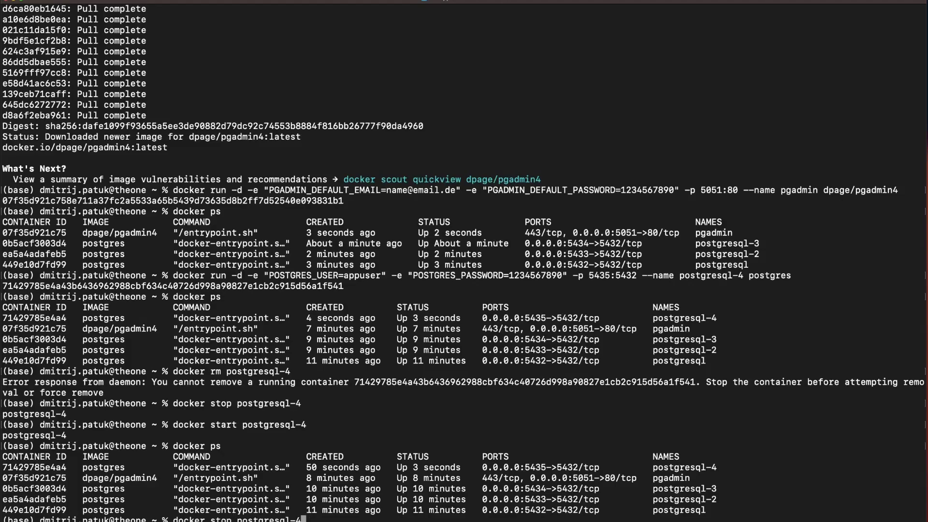
pyautogui.press('Return')
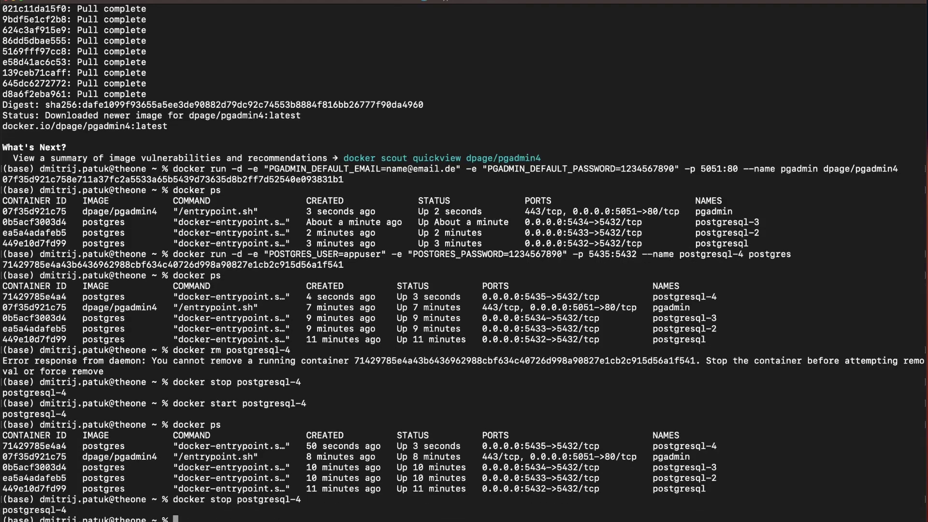
pyautogui.write('docker ps')
pyautogui.press('Return')
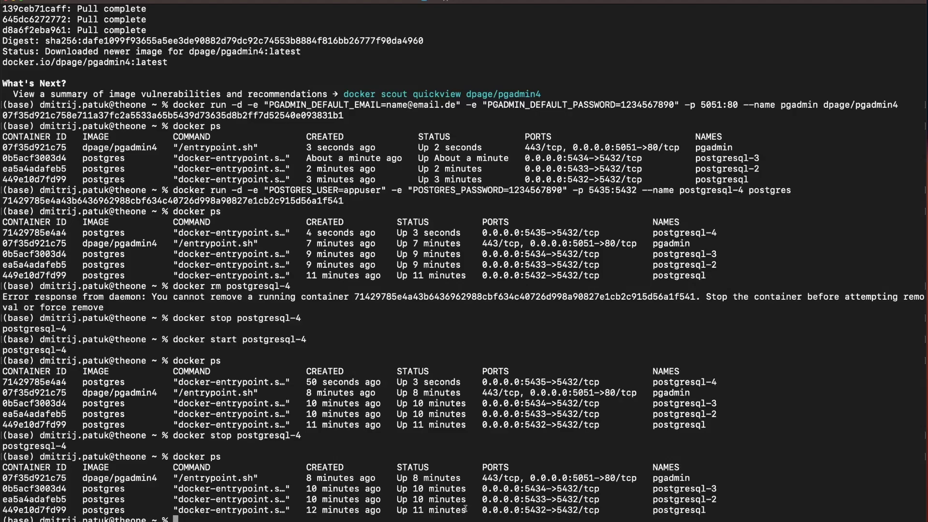
pyautogui.write('docker ps -al')
# - Show the latest container with docker ps -al, then remove the stopped postgresql-4
pyautogui.press('Return')
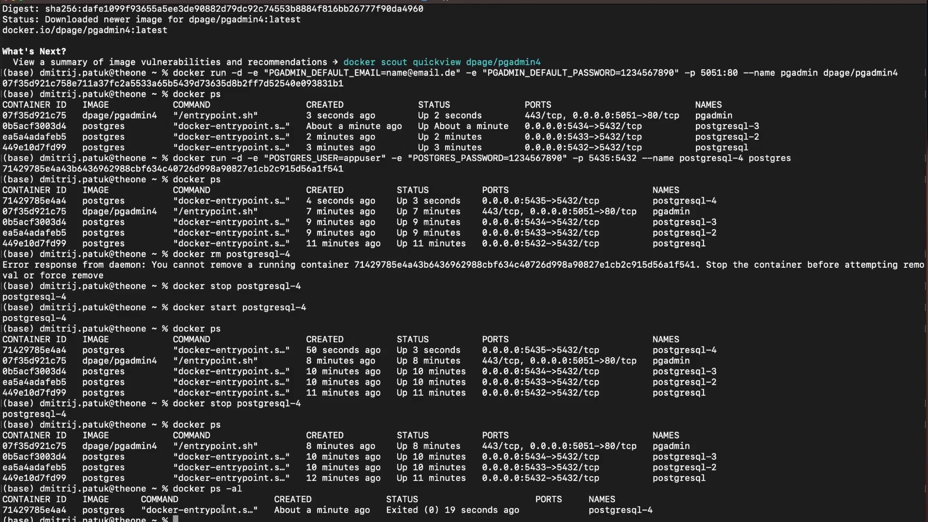
pyautogui.write('dock')
pyautogui.press('BackSpace')
pyautogui.press('BackSpace')
pyautogui.press('BackSpace')
pyautogui.press('BackSpace')
pyautogui.write('docker start postgresql-4')
pyautogui.press('BackSpace')
pyautogui.press('BackSpace')
pyautogui.press('BackSpace')
pyautogui.press('BackSpace')
pyautogui.press('BackSpace')
pyautogui.press('BackSpace')
pyautogui.press('BackSpace')
pyautogui.press('BackSpace')
pyautogui.press('BackSpace')
pyautogui.press('BackSpace')
pyautogui.press('BackSpace')
pyautogui.press('BackSpace')
pyautogui.press('BackSpace')
pyautogui.press('BackSpace')
pyautogui.press('BackSpace')
pyautogui.press('BackSpace')
pyautogui.press('BackSpace')
pyautogui.press('BackSpace')
pyautogui.write('rm postgresql-4')
pyautogui.press('Return')
# - Stop postgresql-3 and list the remaining running containers
pyautogui.press('Up')
pyautogui.press('Up')
pyautogui.press('Up')
pyautogui.press('Up')
pyautogui.press('BackSpace')
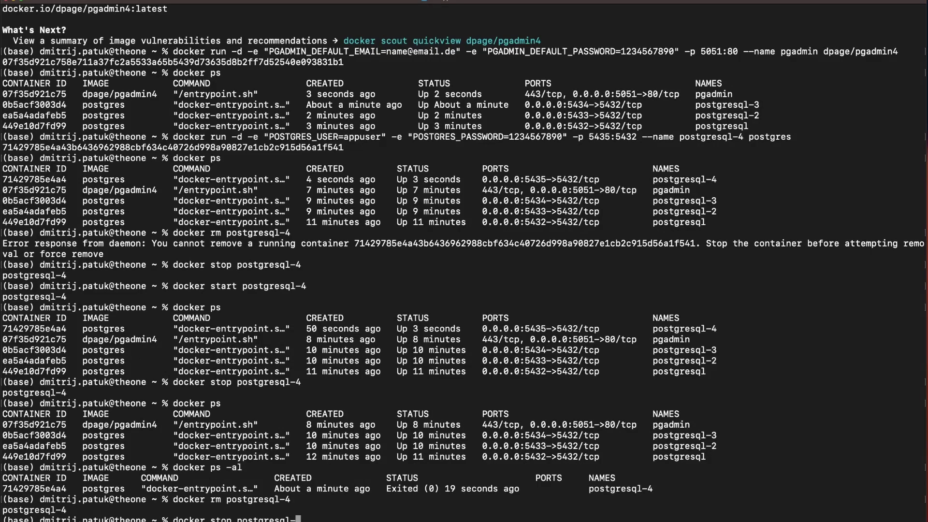
pyautogui.write('3')
pyautogui.press('Return')
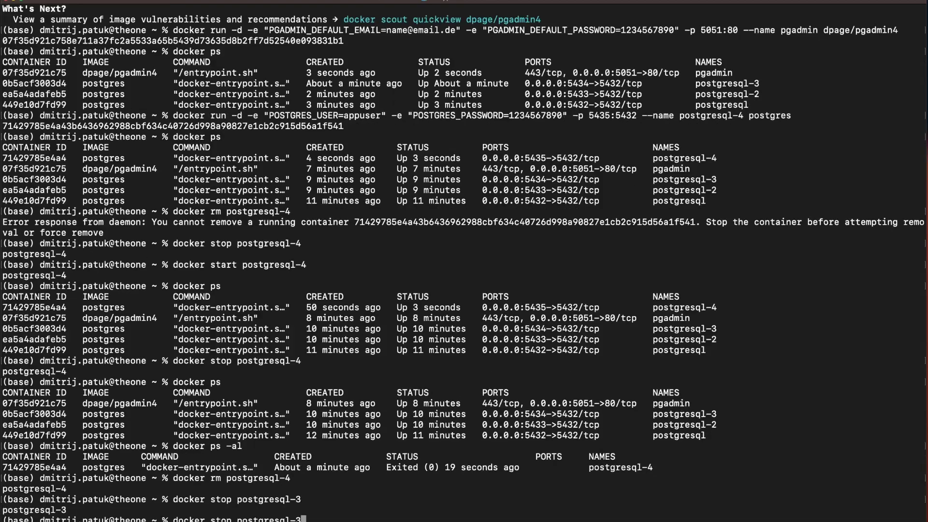
pyautogui.write('docker ps')
pyautogui.press('Return')
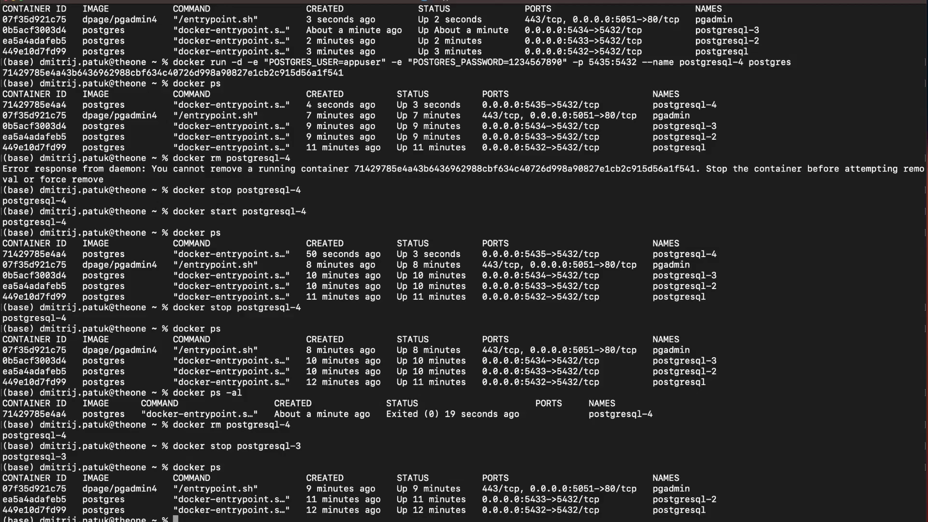
pyautogui.press('Up')
pyautogui.press('Up')
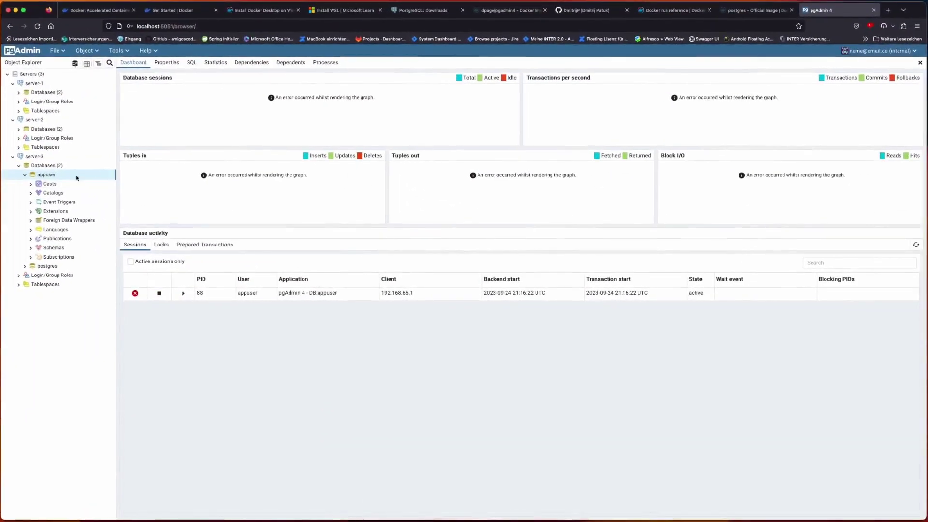
# - Open server-3's Databases, dismiss its lost-connection errors, and collapse server-3
pyautogui.click(47, 165)
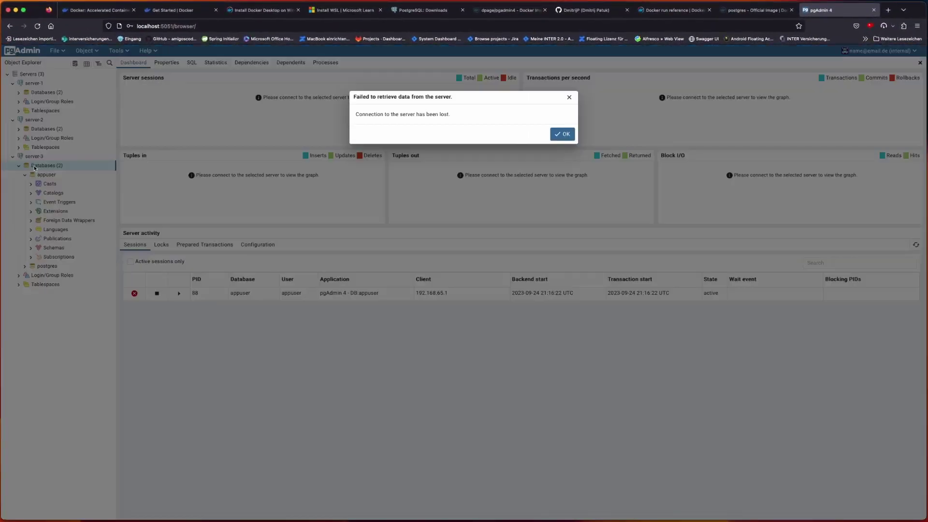
pyautogui.click(563, 135)
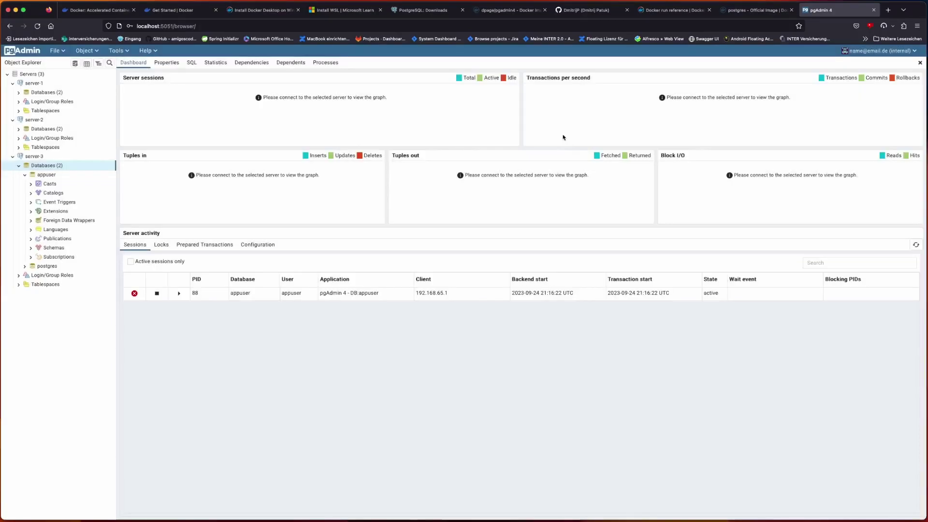
pyautogui.click(12, 157)
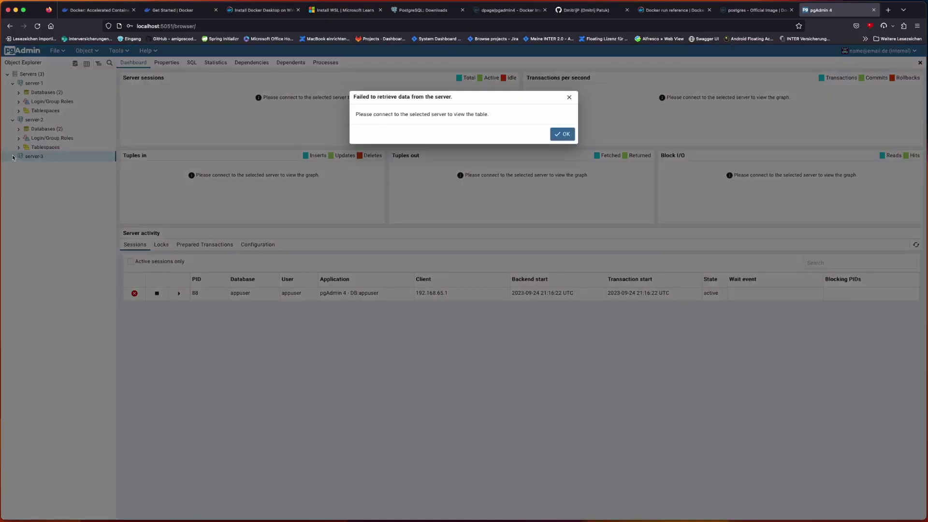
pyautogui.click(561, 134)
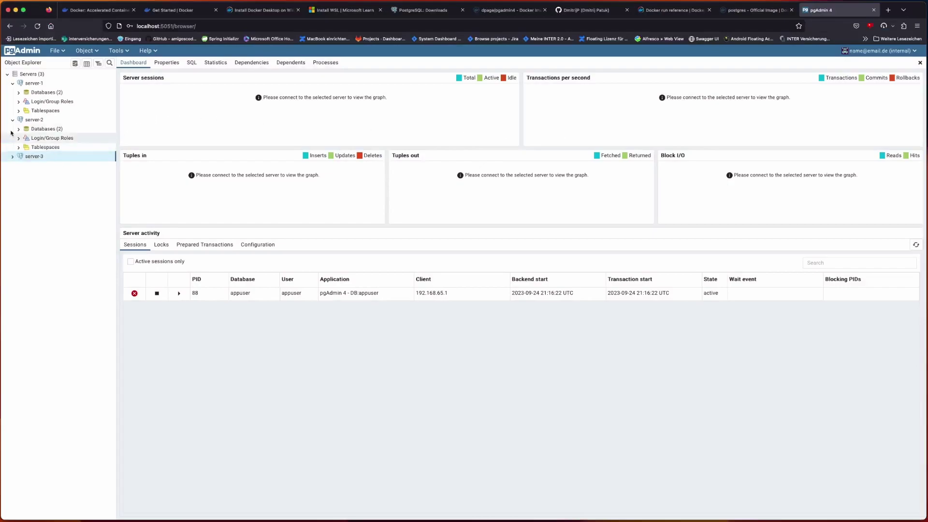
# - Show server-2's dashboard and expand its Databases to reveal appuser and postgres
pyautogui.click(33, 120)
pyautogui.click(19, 129)
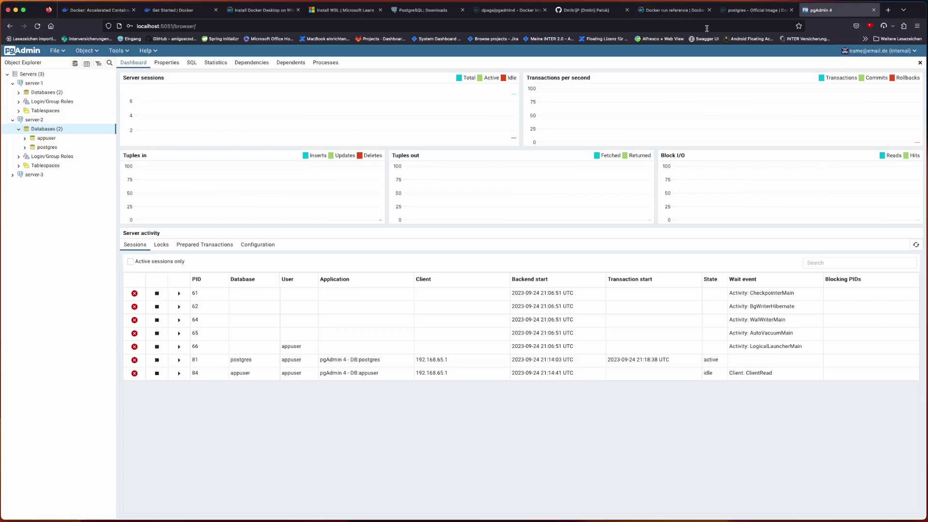
pyautogui.click(673, 16)
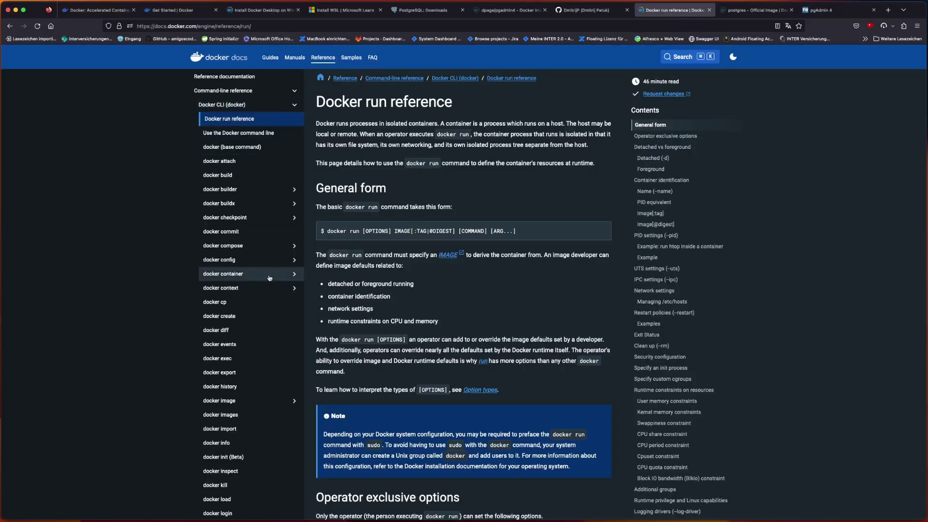
# - Scroll through the Docker run reference page, then return to the Docker Docs home page
pyautogui.scroll(-15, 269, 278)
pyautogui.scroll(-10, 270, 278)
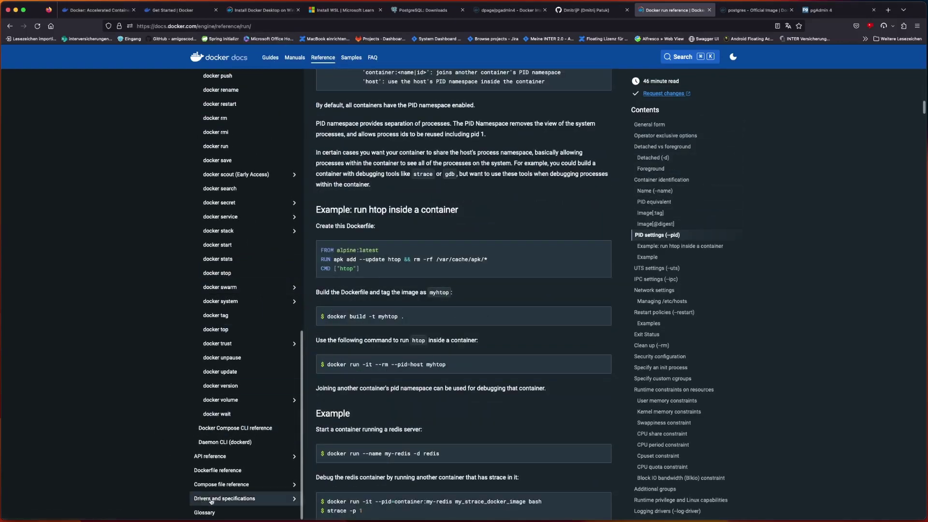
pyautogui.click(211, 60)
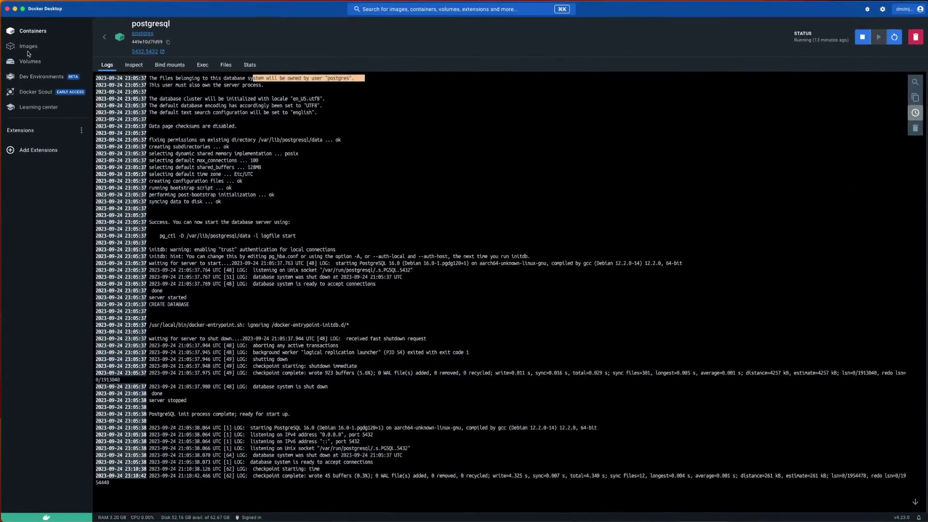
# - View the Images list, check the Hub tab, return to Local images, and bring up global search
pyautogui.click(27, 51)
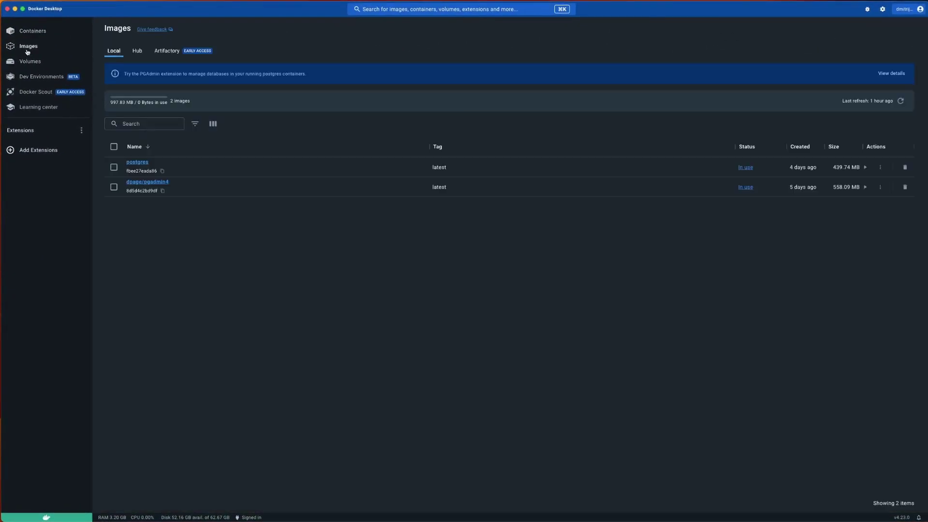
pyautogui.click(137, 54)
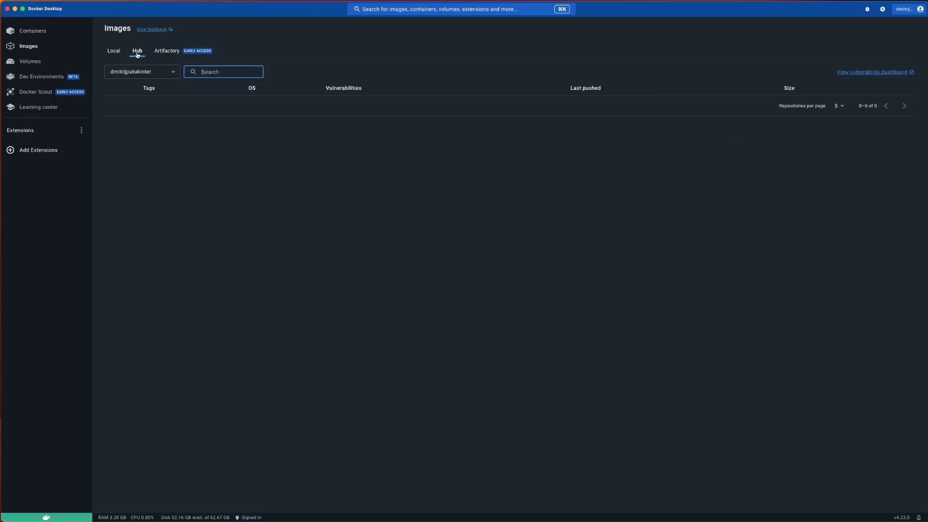
pyautogui.click(225, 73)
pyautogui.write('l')
pyautogui.press('BackSpace')
pyautogui.click(108, 57)
pyautogui.click(496, 8)
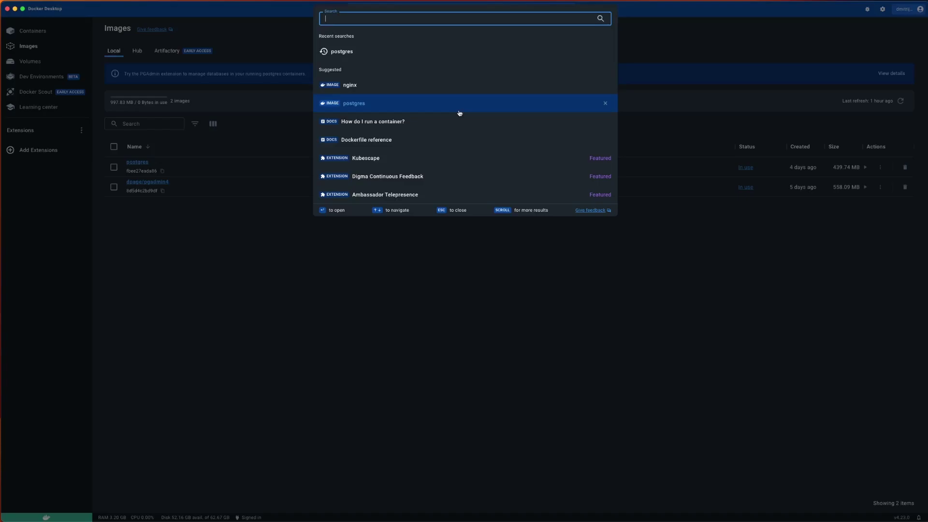
# - Search for 'debia' to browse Docker Hub Debian images, then close the search
pyautogui.write('debia')
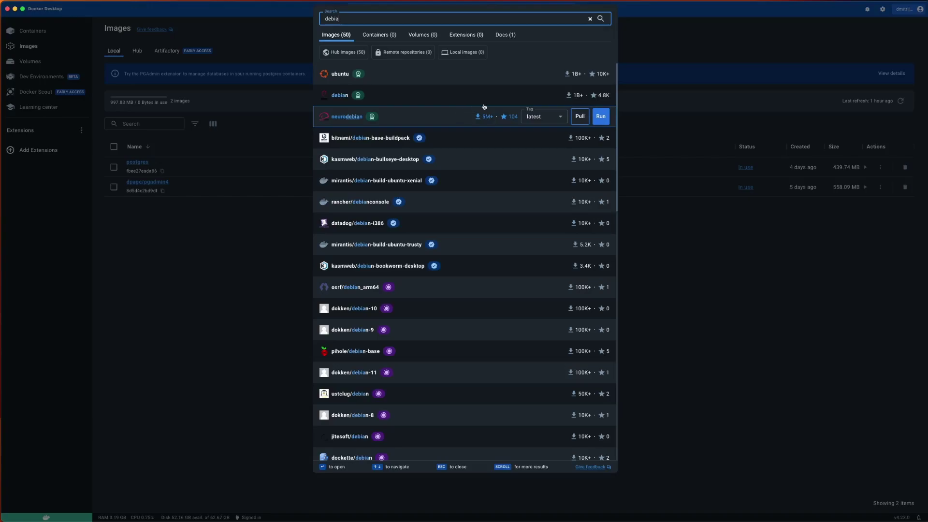
pyautogui.click(695, 209)
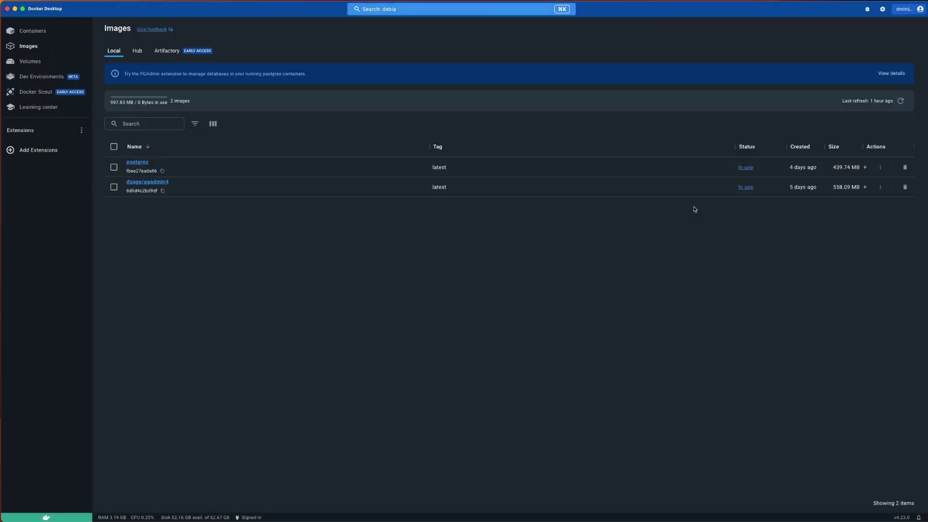